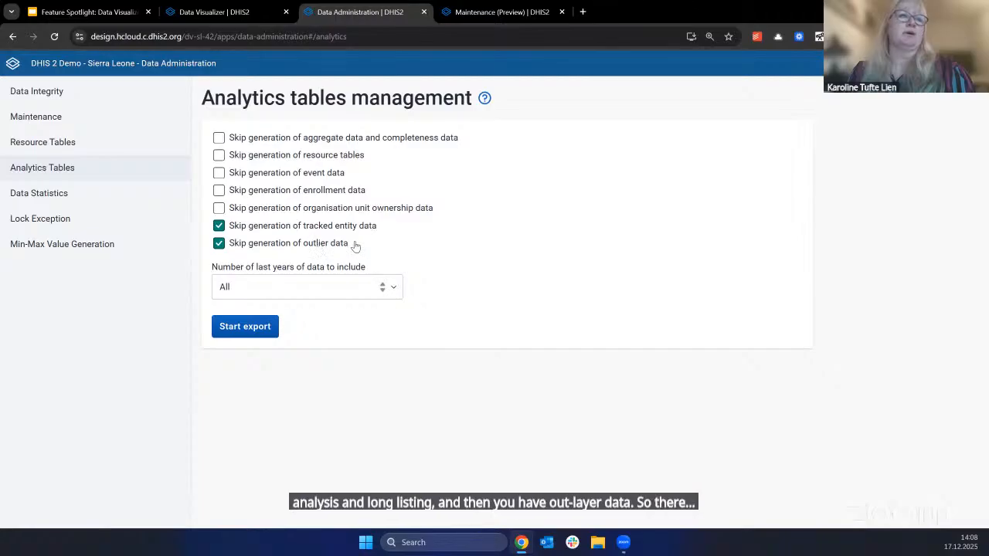
# Step: Include outlier data in the analytics tables export settings and switch to the Data Visualizer app
pyautogui.click(317, 244)
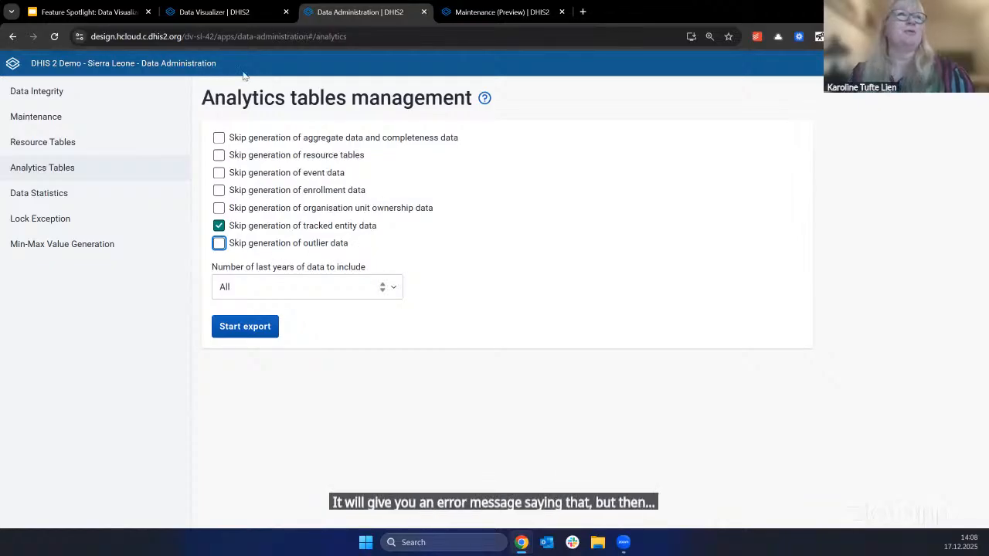
pyautogui.click(223, 12)
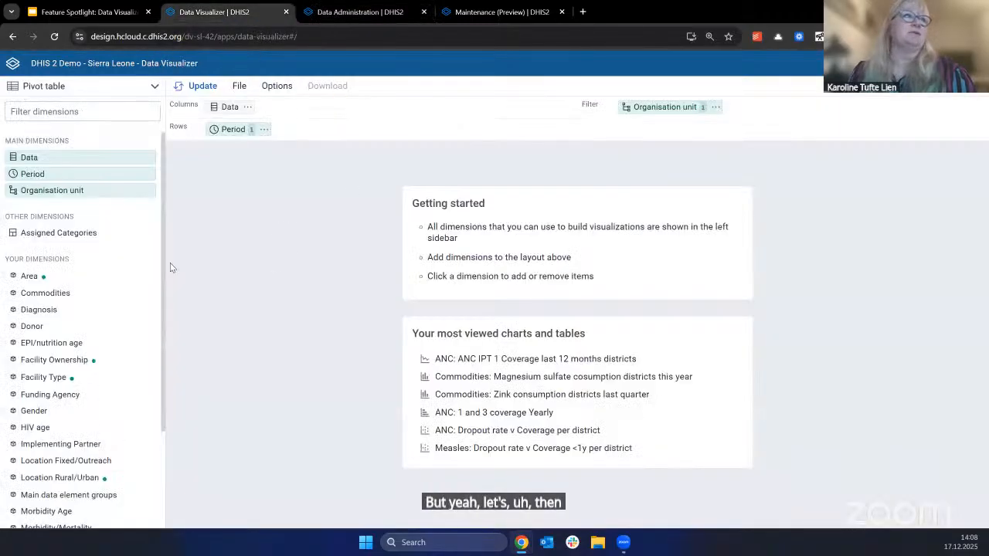
# Step: Examine the full list of available visualization types, from Pivot table to Open as Map
pyautogui.click(106, 88)
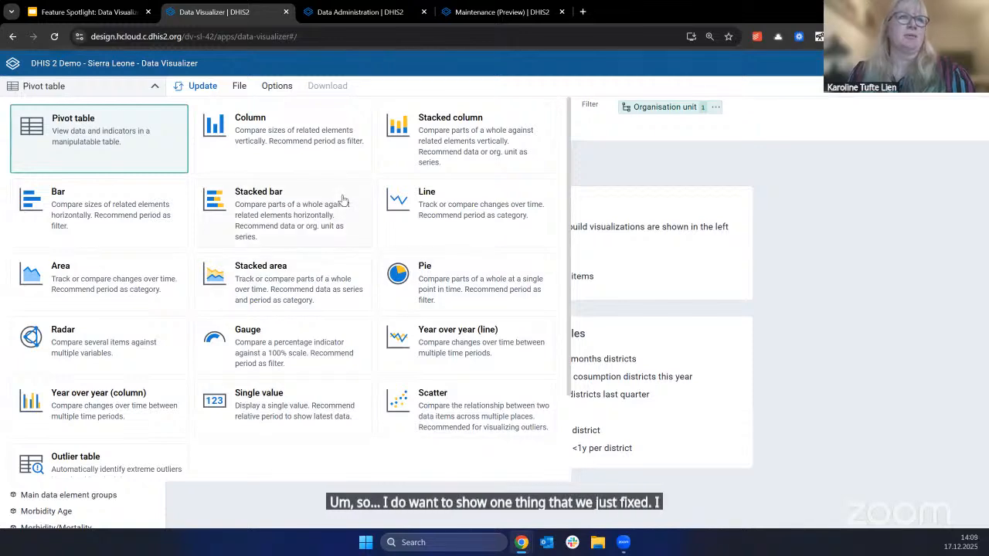
pyautogui.scroll(-1, 343, 200)
pyautogui.scroll(1, 343, 200)
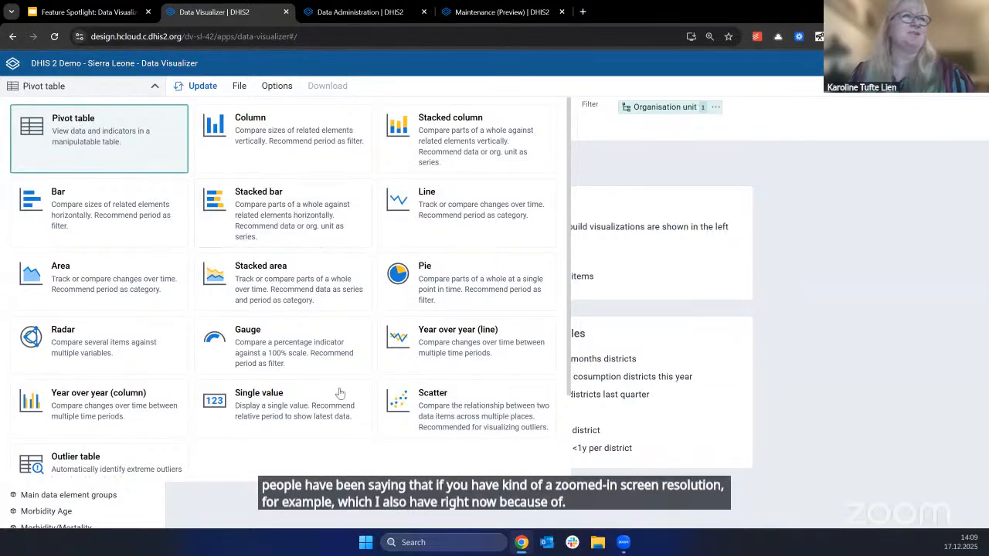
pyautogui.scroll(-2, 325, 273)
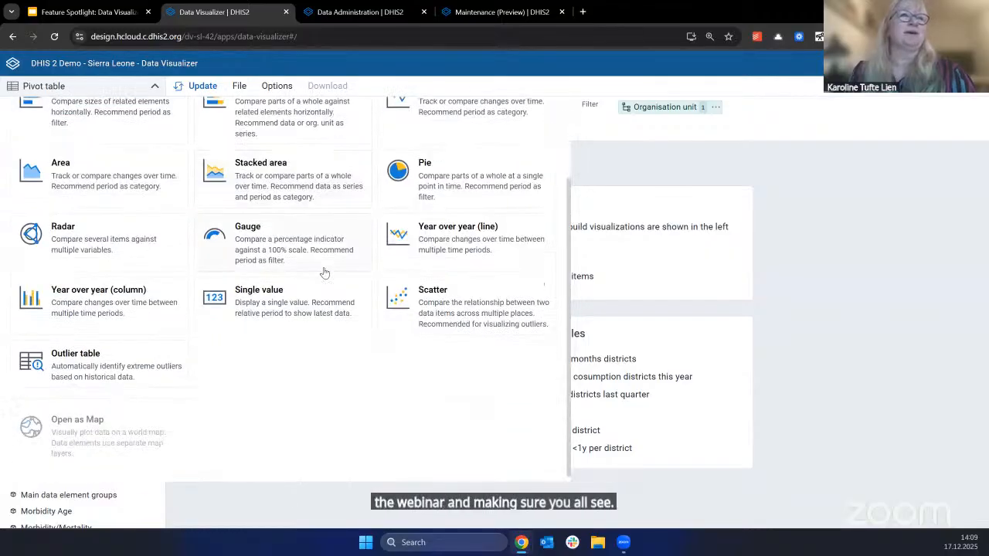
pyautogui.scroll(2, 380, 186)
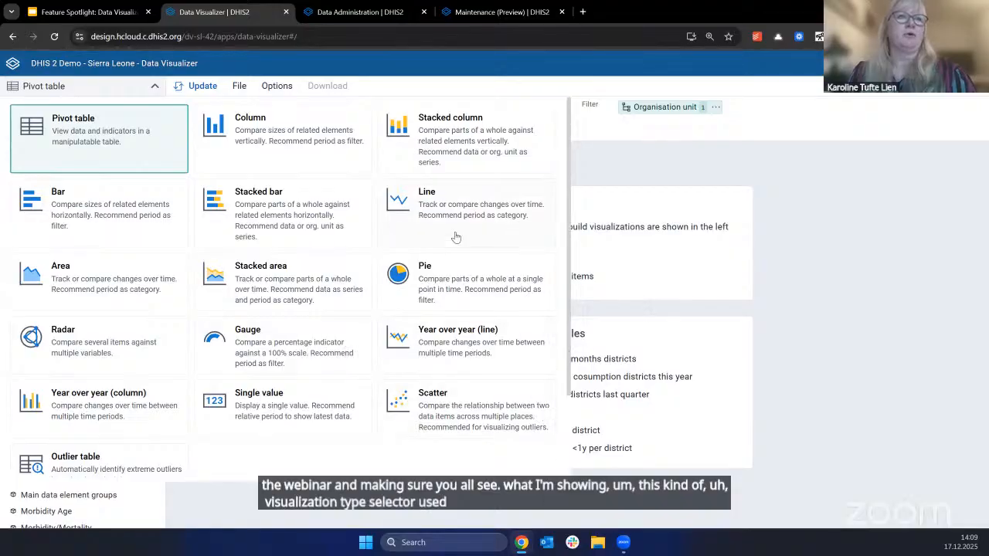
pyautogui.scroll(-2, 544, 249)
pyautogui.scroll(2, 544, 248)
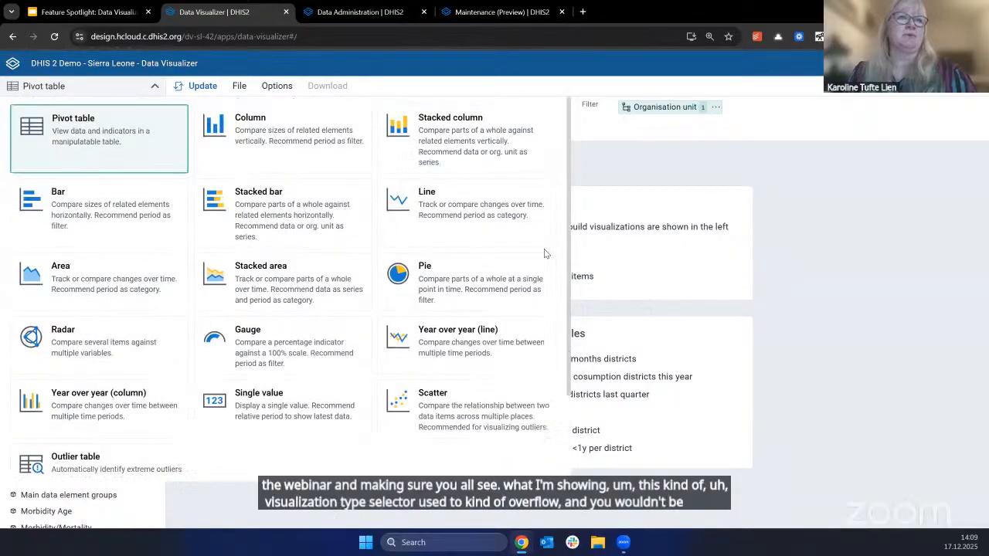
pyautogui.scroll(-3, 544, 252)
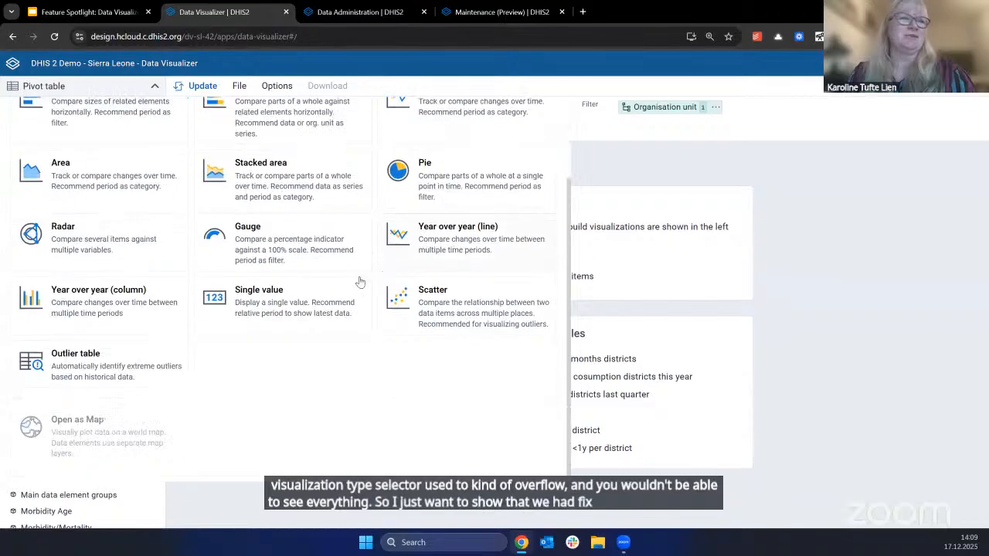
pyautogui.scroll(3, 360, 282)
pyautogui.scroll(-3, 278, 329)
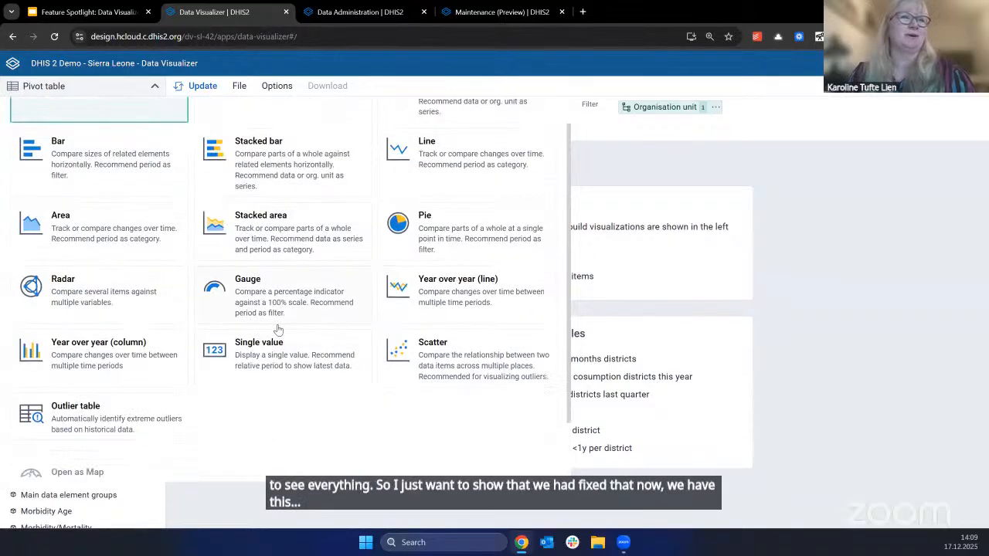
pyautogui.scroll(3, 276, 330)
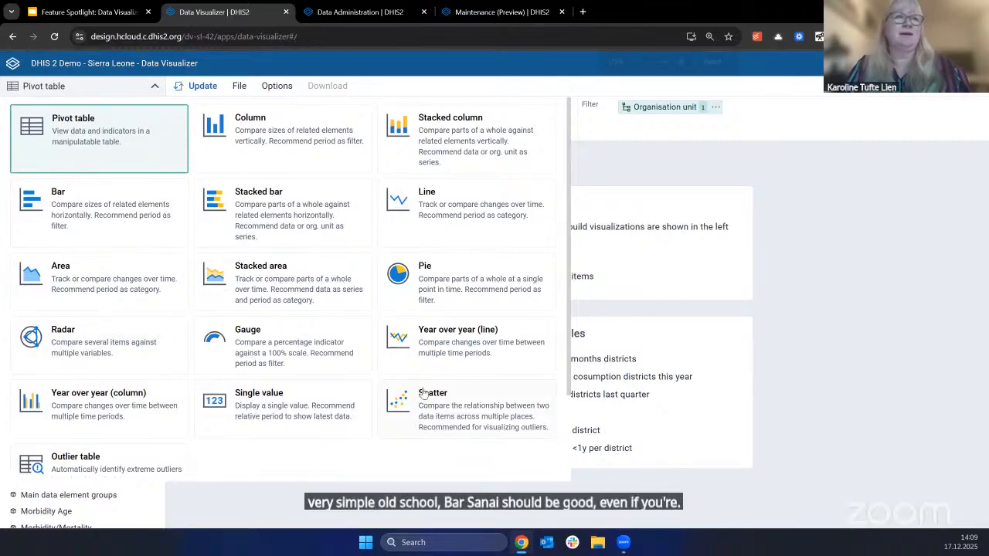
# Step: Enlarge the page to 150%, check that all visualization types can be reached, and restore the previous page size
pyautogui.hotkey('ctrl', '+')
pyautogui.hotkey('ctrl', '+')
pyautogui.scroll(-5, 578, 248)
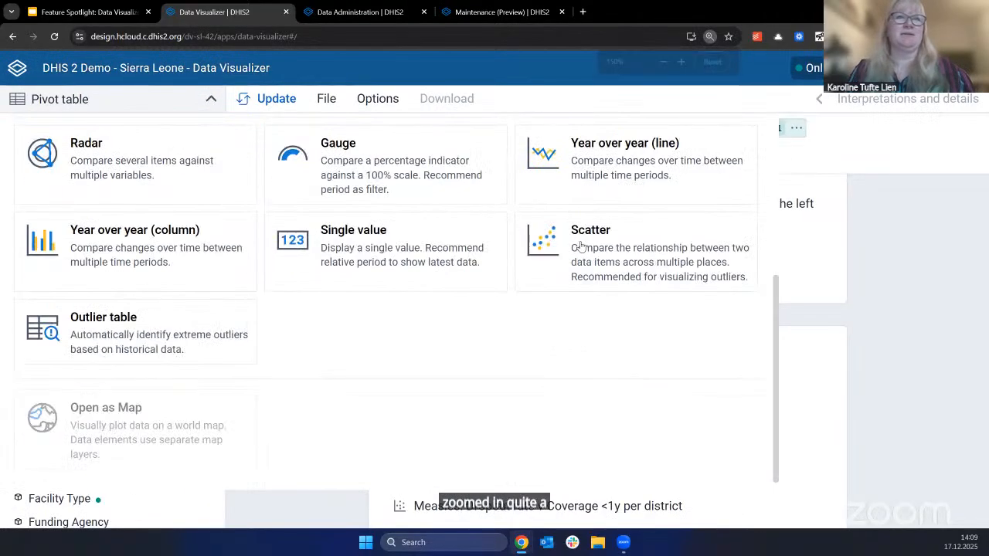
pyautogui.scroll(5, 579, 248)
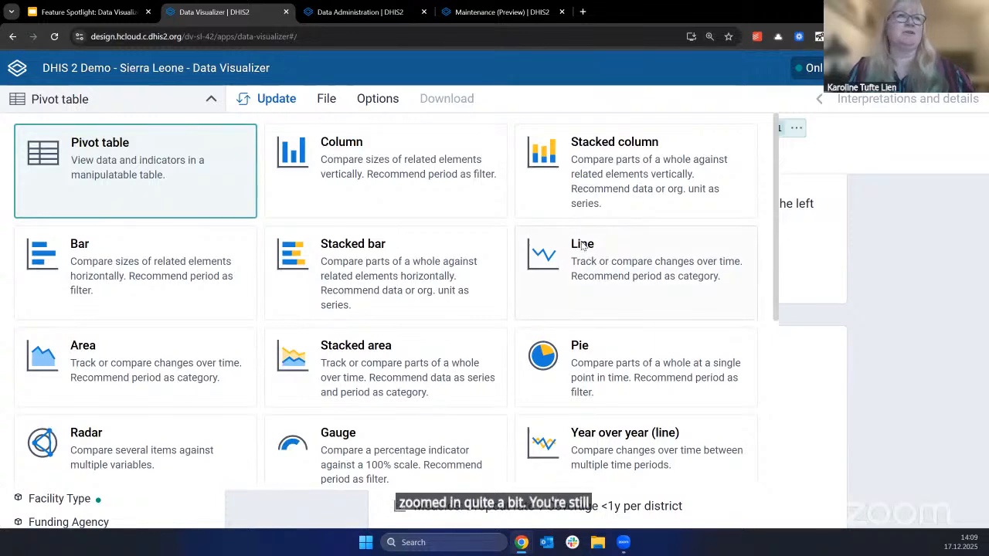
pyautogui.hotkey('ctrl', '-')
pyautogui.hotkey('ctrl', '-')
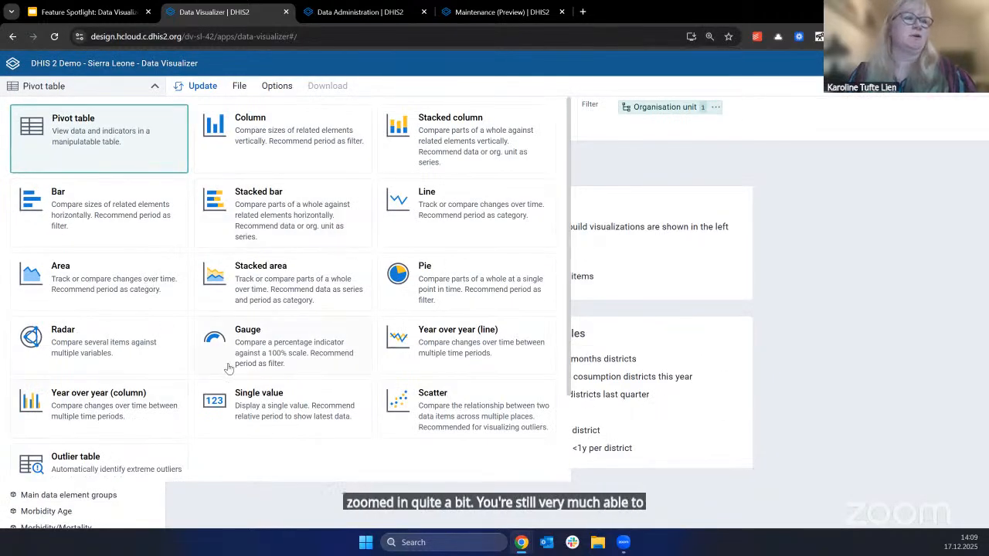
# Step: Change the visualization type to Outlier table
pyautogui.scroll(-3, 221, 375)
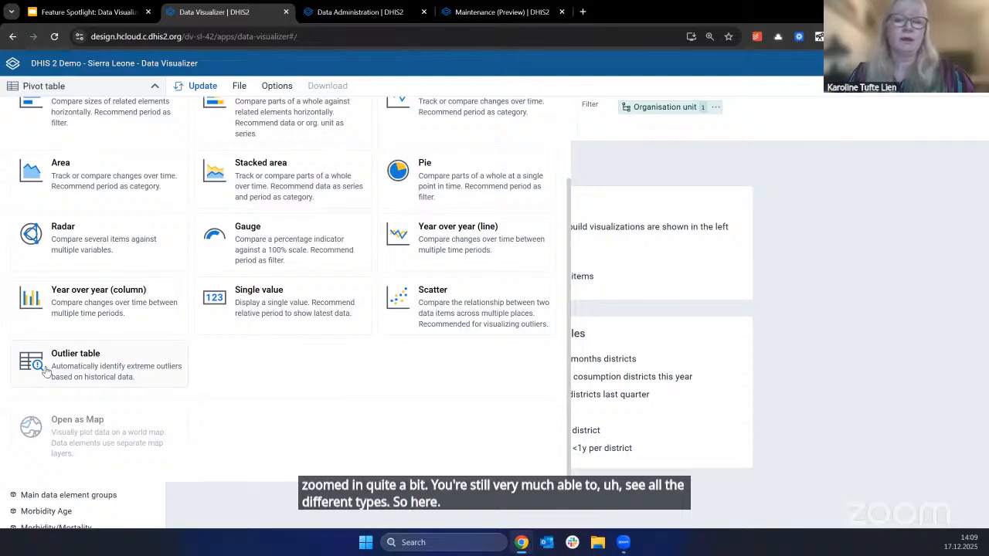
pyautogui.click(108, 366)
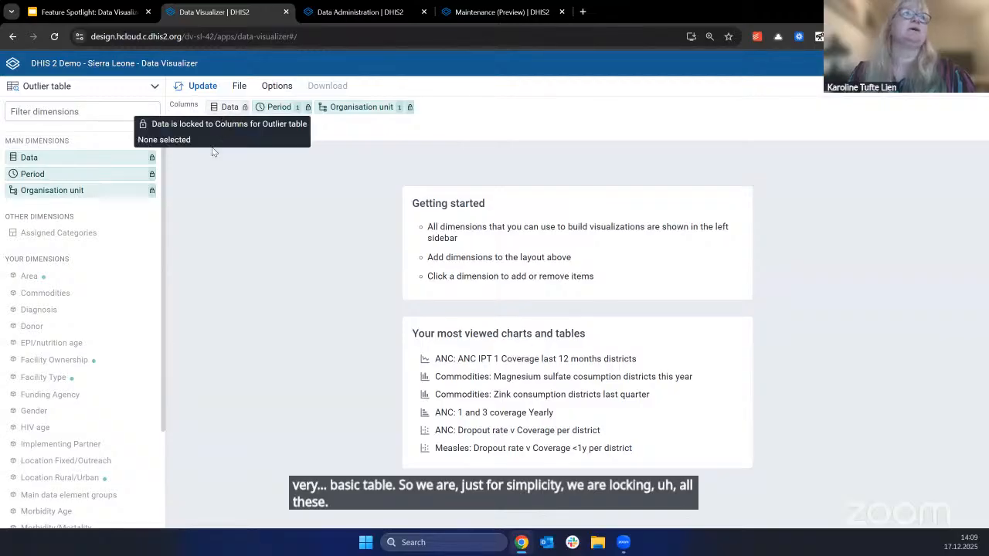
# Step: Add the ANC 1st visit data element to the outlier table and update the visualization
pyautogui.click(230, 107)
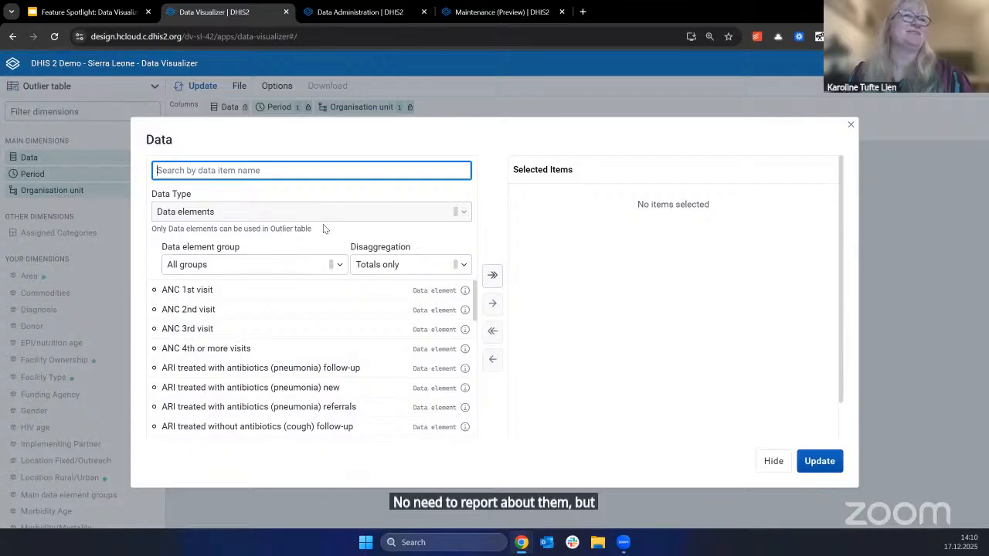
pyautogui.moveTo(313, 227); pyautogui.dragTo(152, 228)
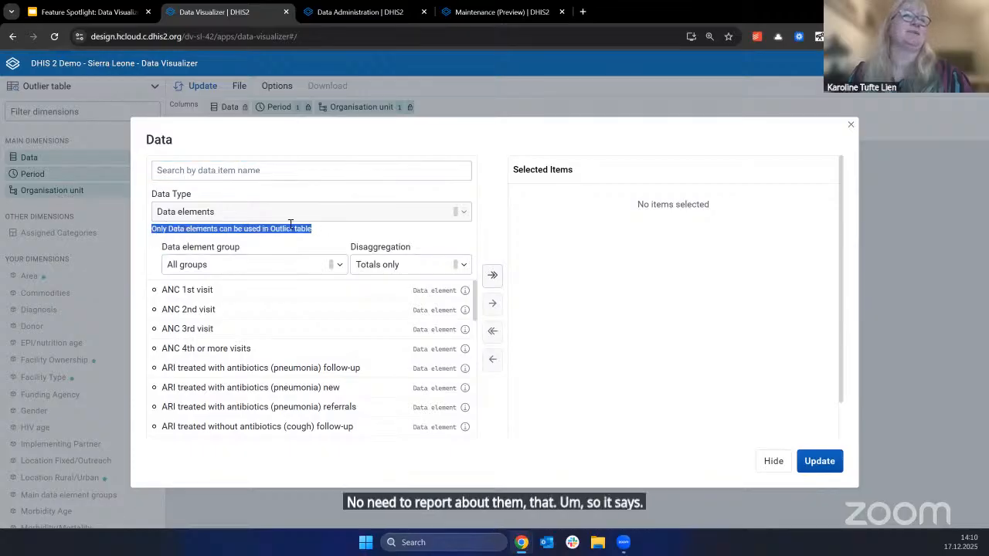
pyautogui.click(333, 232)
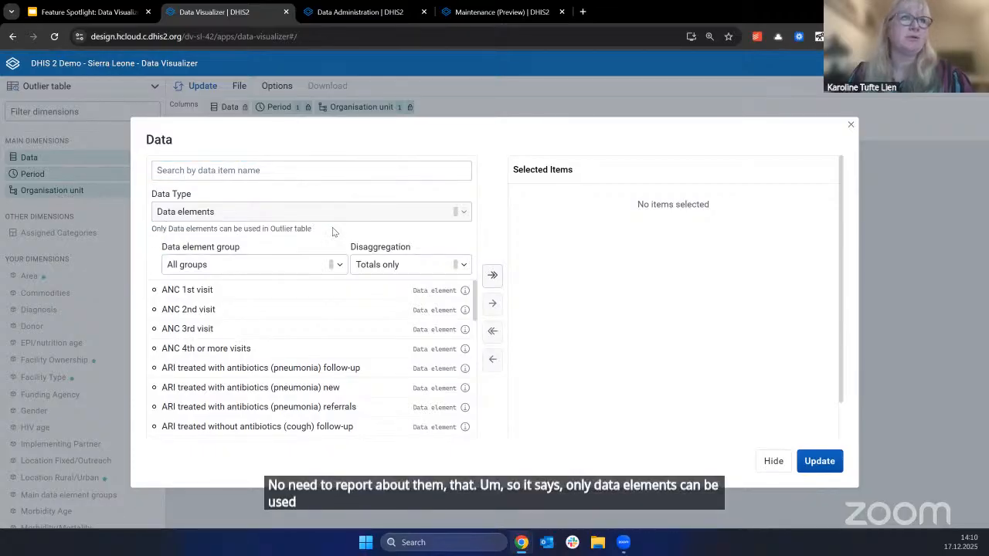
pyautogui.scroll(-3, 335, 371)
pyautogui.scroll(3, 335, 374)
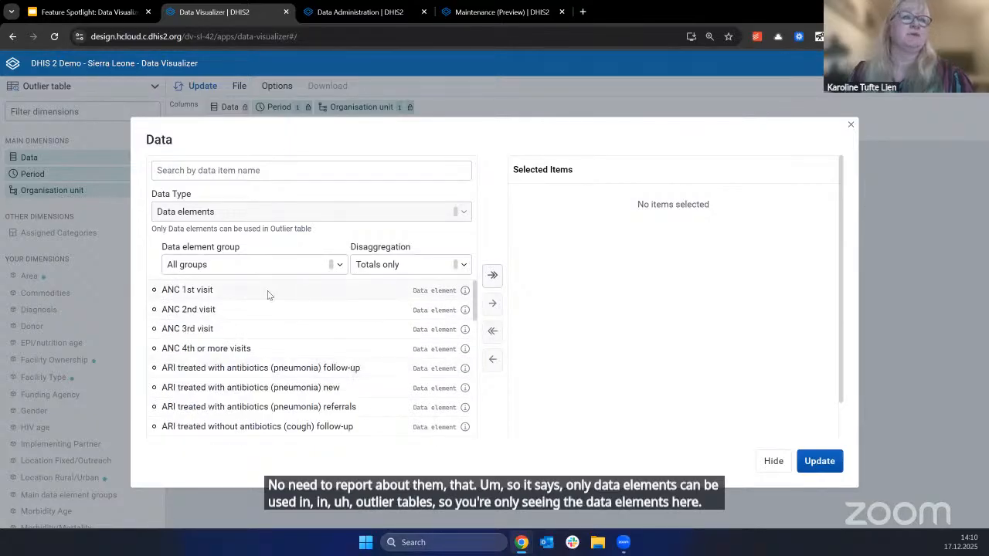
pyautogui.click(238, 293)
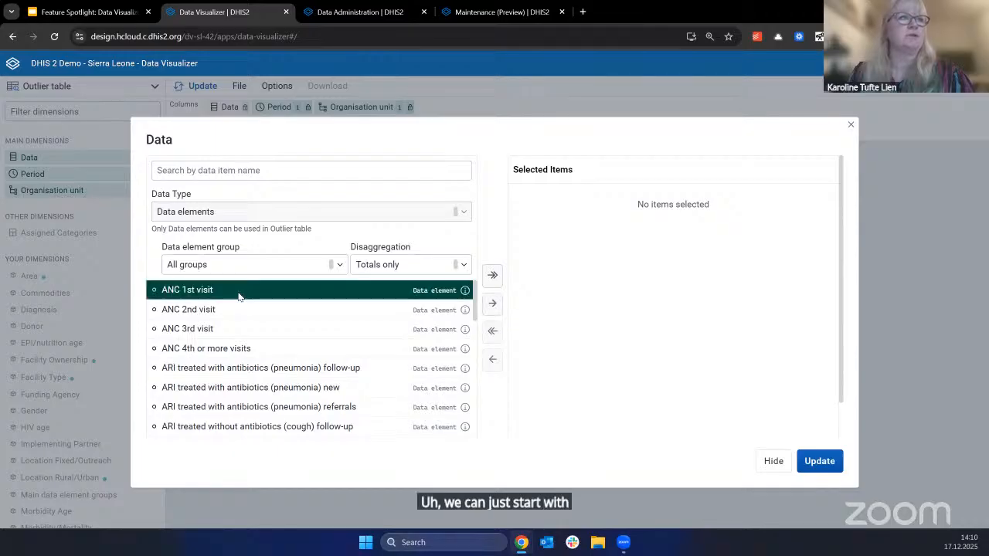
pyautogui.click(238, 294)
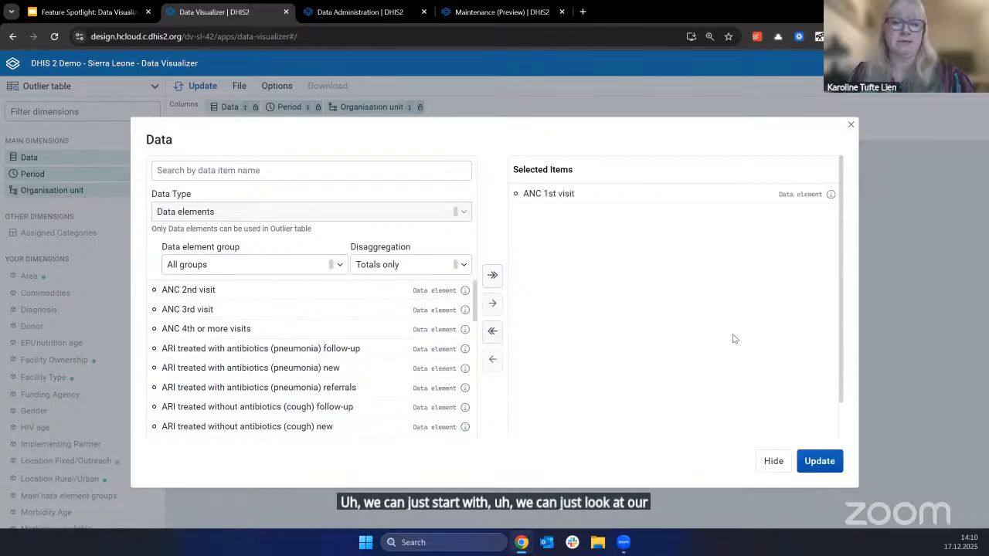
pyautogui.click(819, 462)
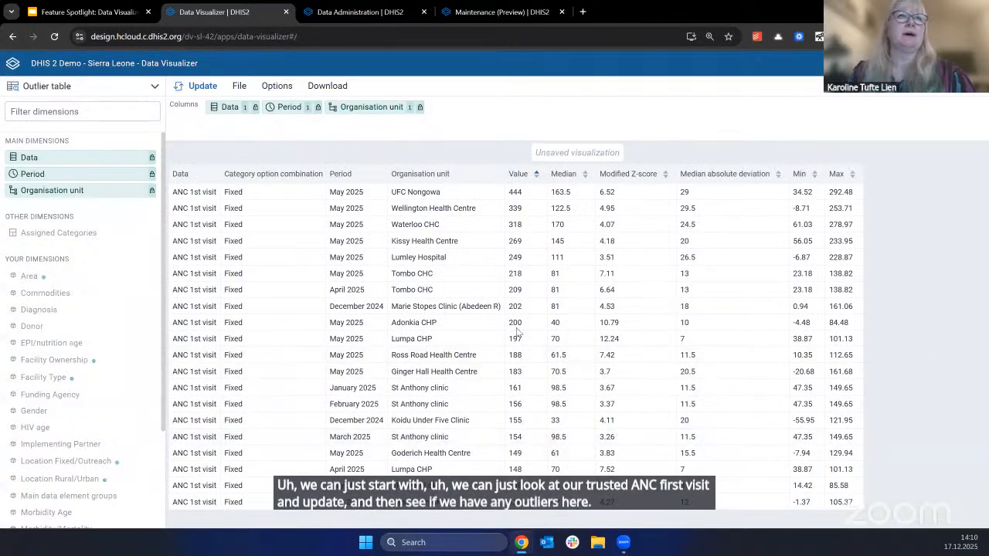
# Step: Replace the Last 12 months period with This month and update the outlier table
pyautogui.click(284, 109)
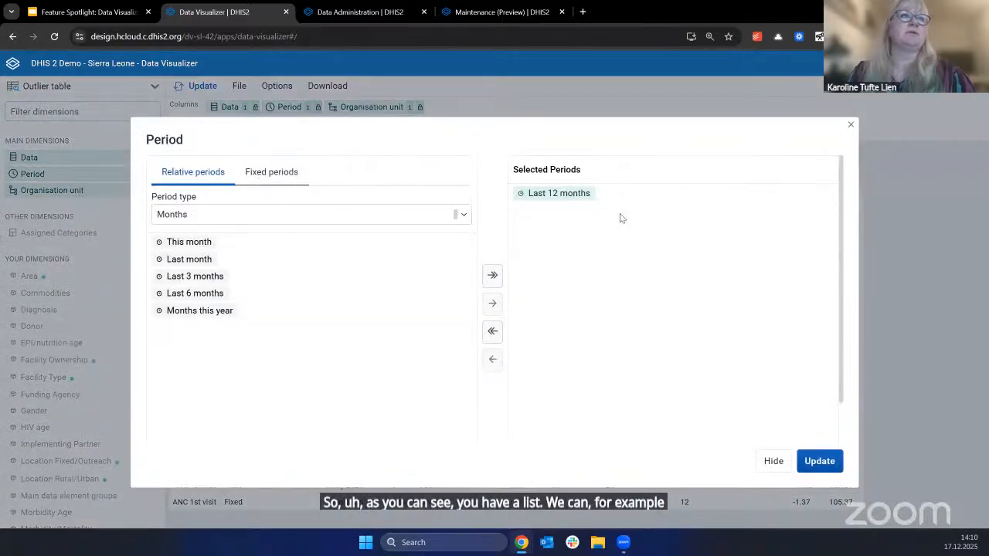
pyautogui.click(271, 172)
pyautogui.click(194, 172)
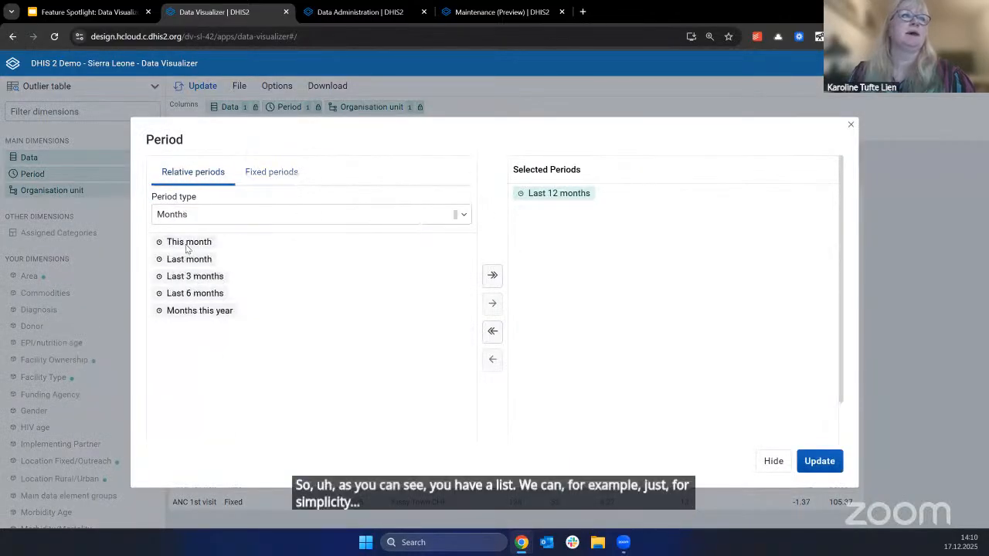
pyautogui.doubleClick(222, 244)
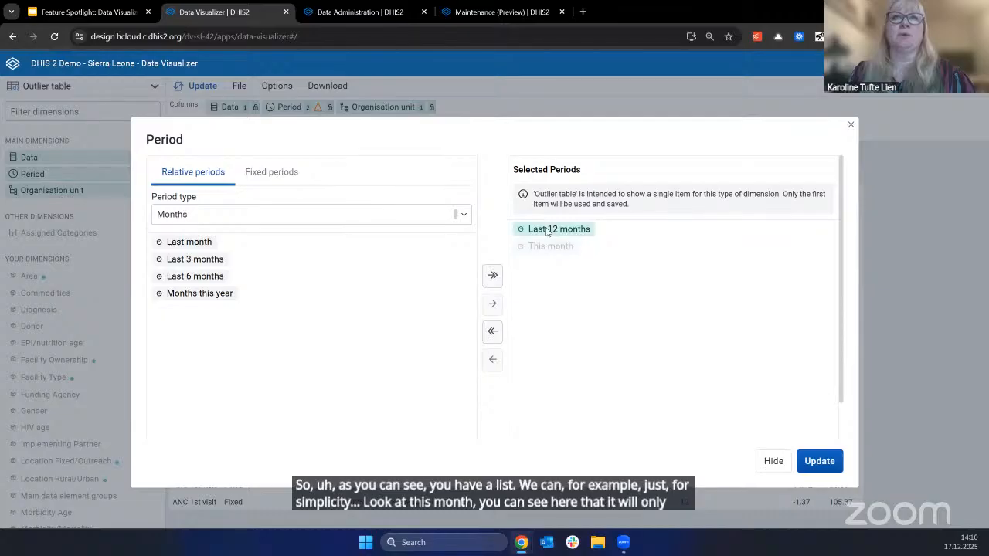
pyautogui.doubleClick(576, 229)
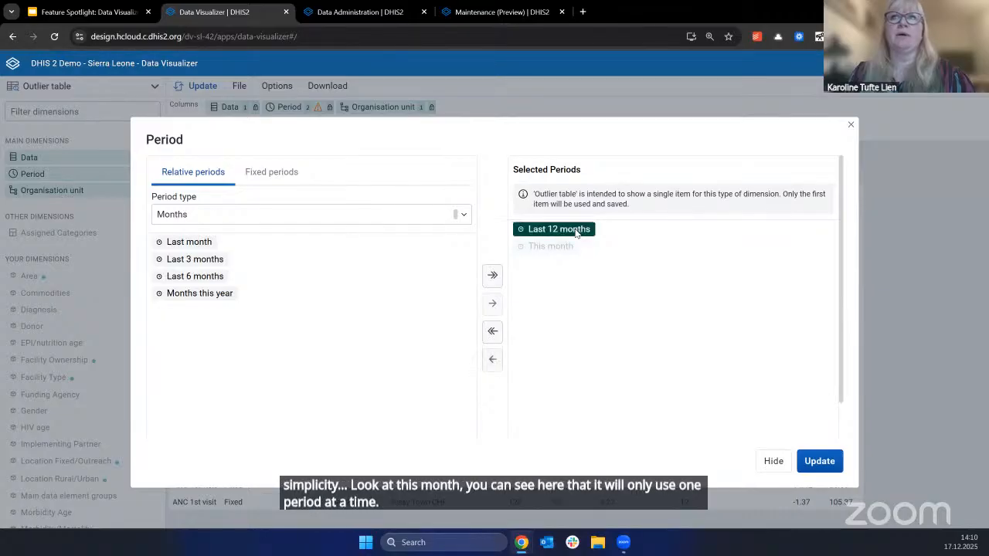
pyautogui.click(817, 461)
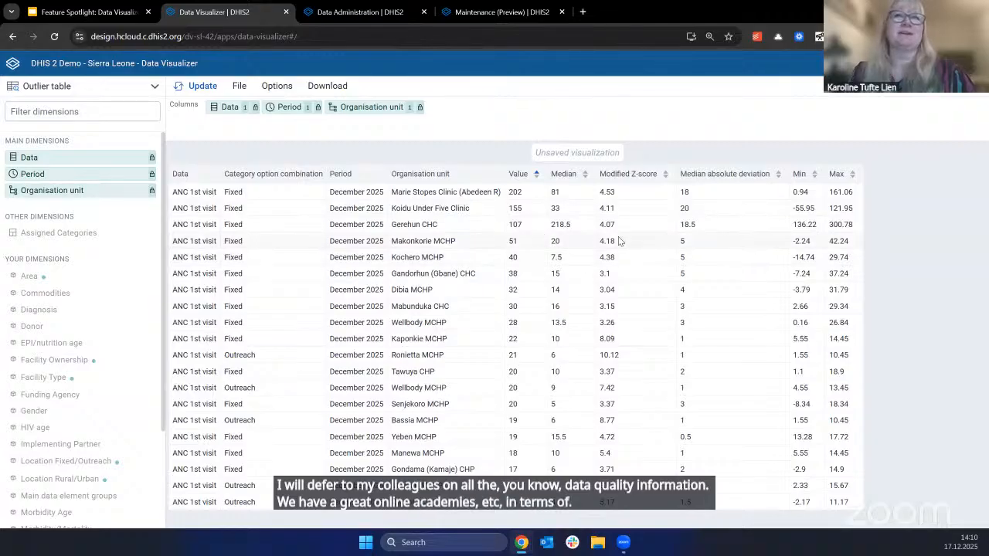
# Step: Read the explanations of the Median, Modified Z-score and Median absolute deviation columns
pyautogui.moveTo(566, 174)
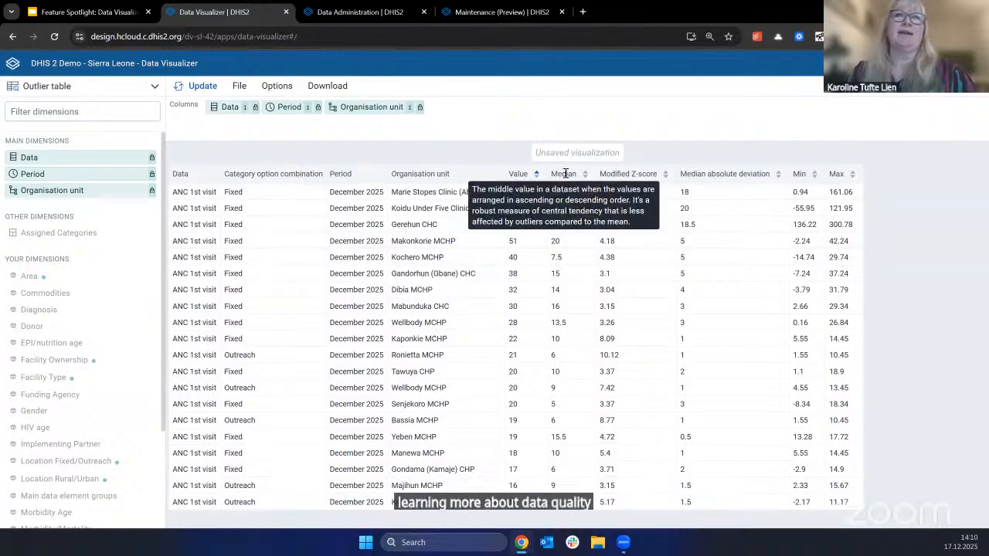
pyautogui.moveTo(624, 172)
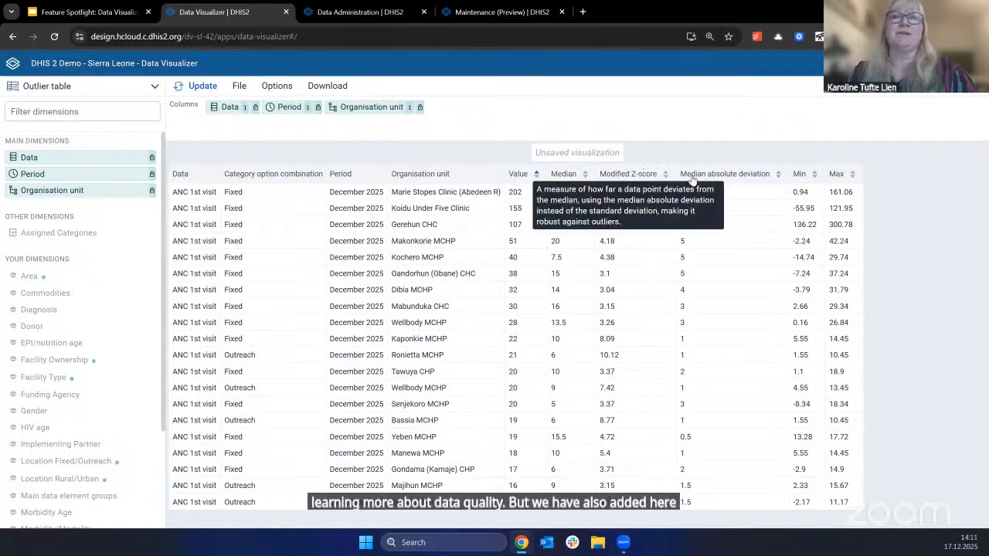
pyautogui.moveTo(713, 174)
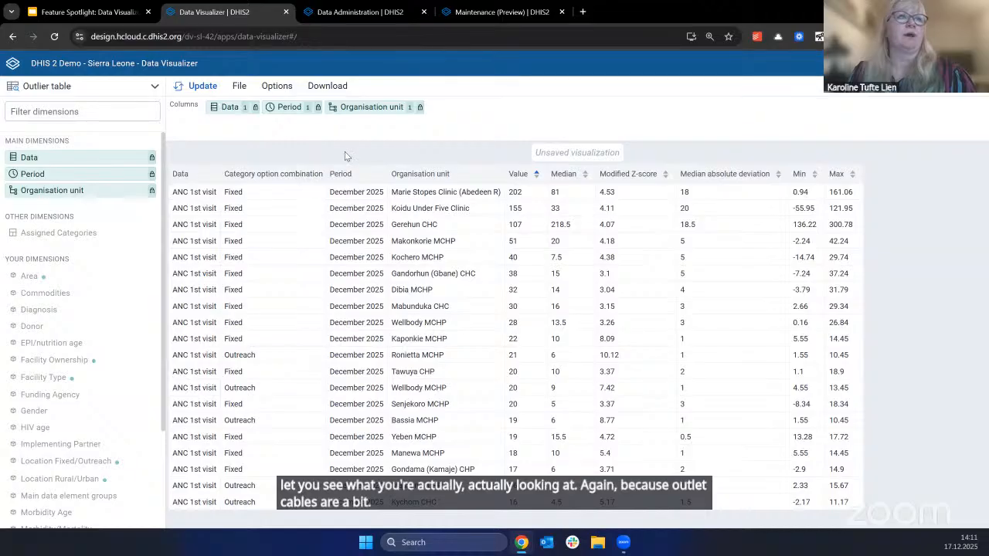
# Step: Set the outlier table's maximum results to 150, update it and look through the extended list of records
pyautogui.click(278, 87)
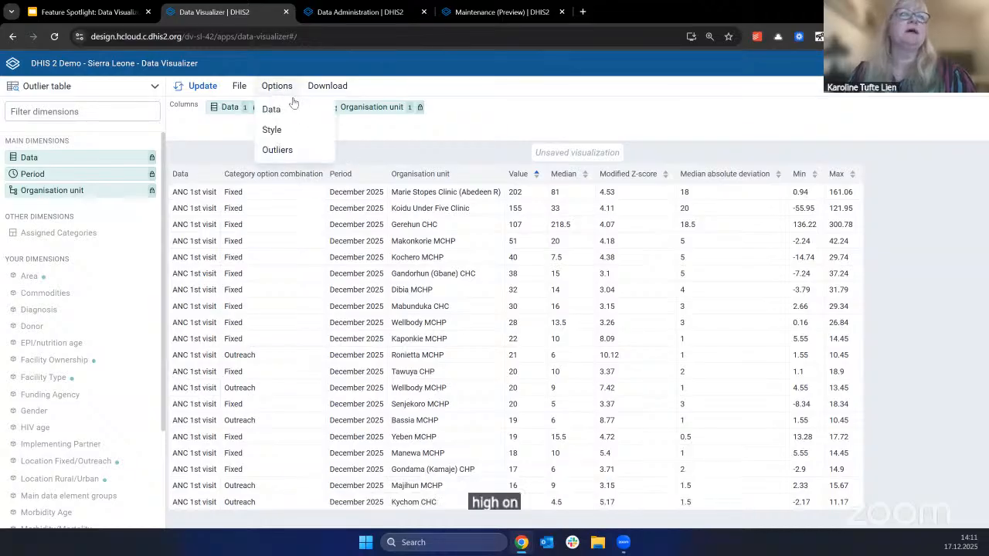
pyautogui.click(760, 345)
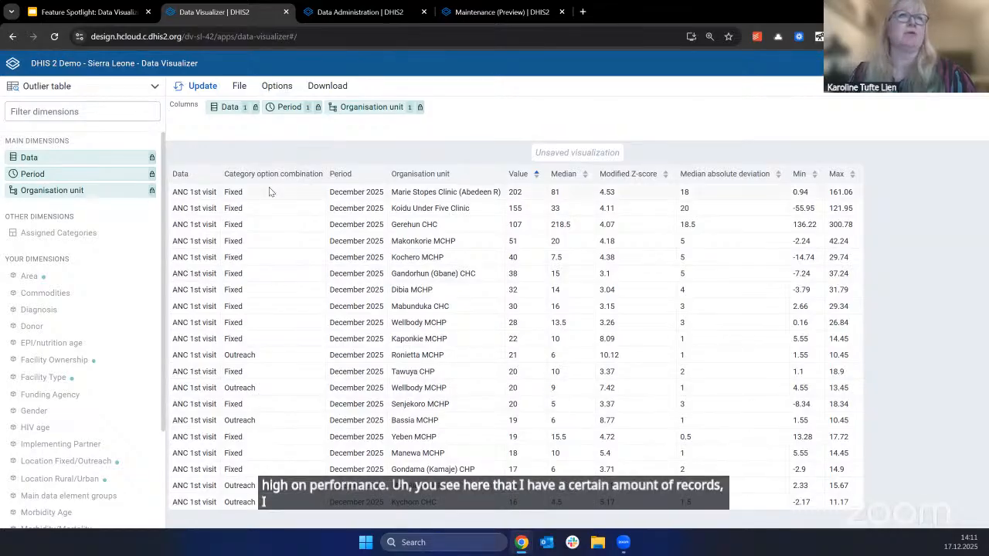
pyautogui.click(285, 86)
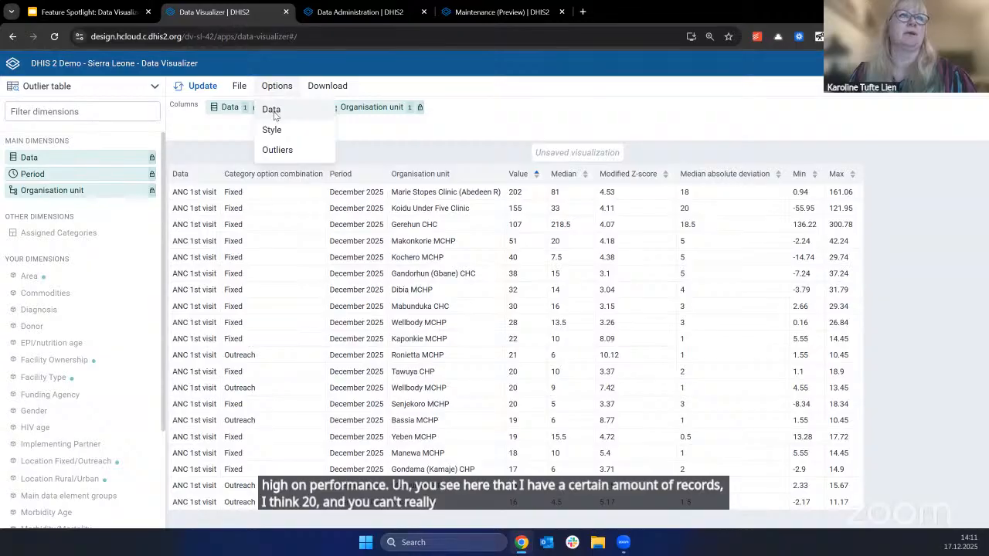
pyautogui.click(272, 110)
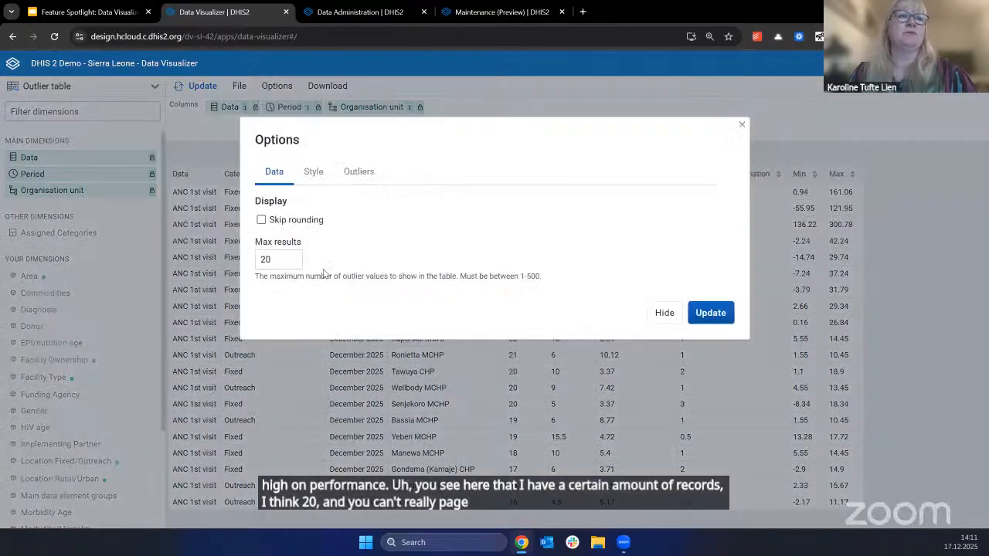
pyautogui.click(280, 259)
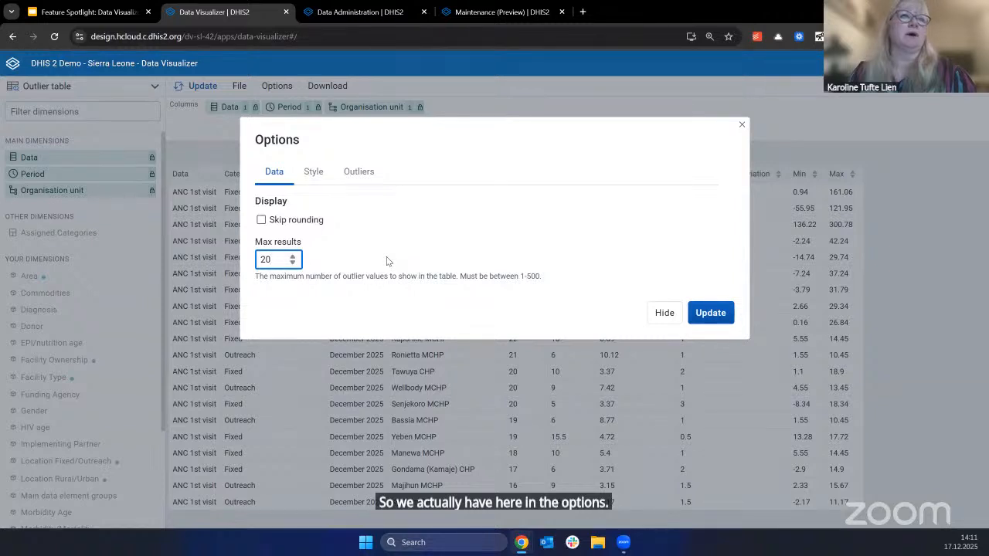
pyautogui.press('BackSpace')
pyautogui.press('BackSpace')
pyautogui.write('150')
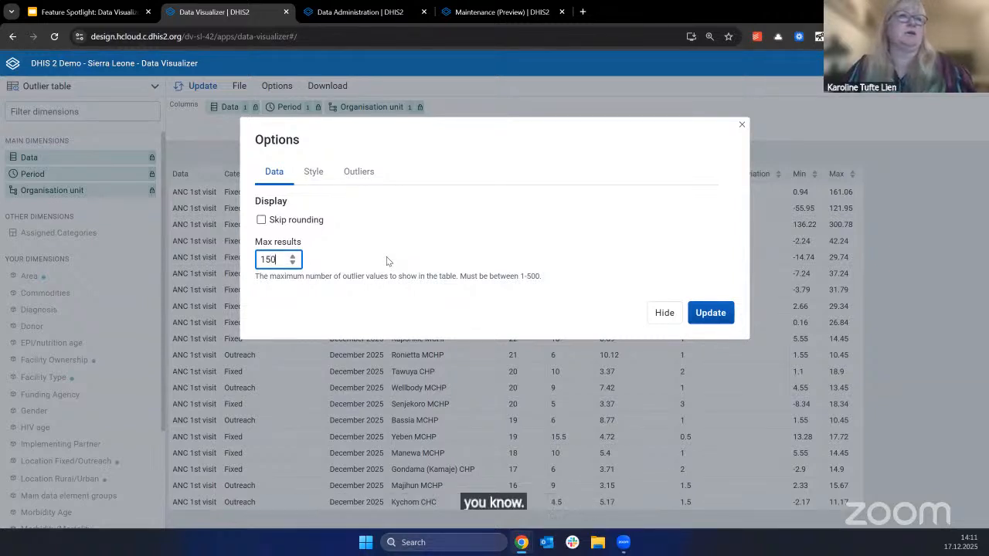
pyautogui.press('BackSpace')
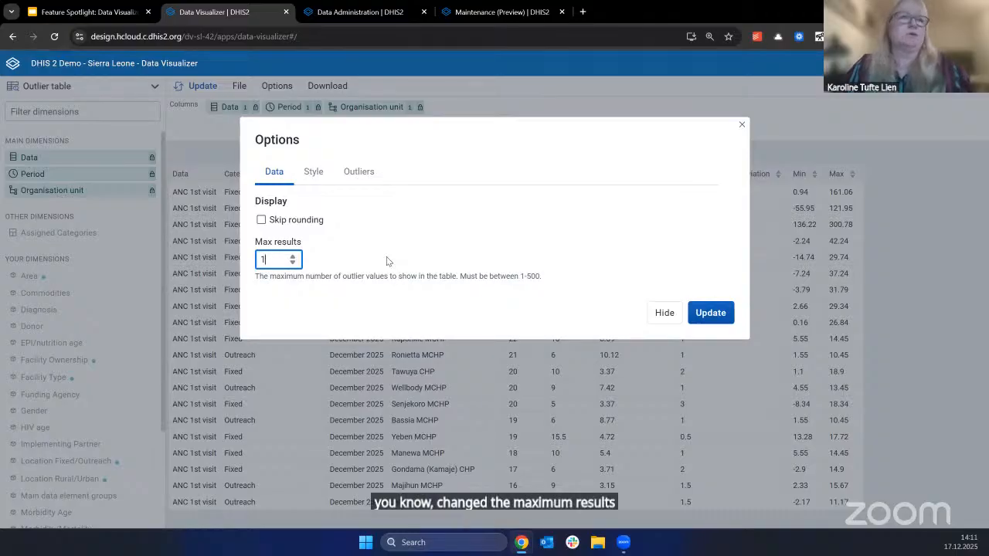
pyautogui.write('50')
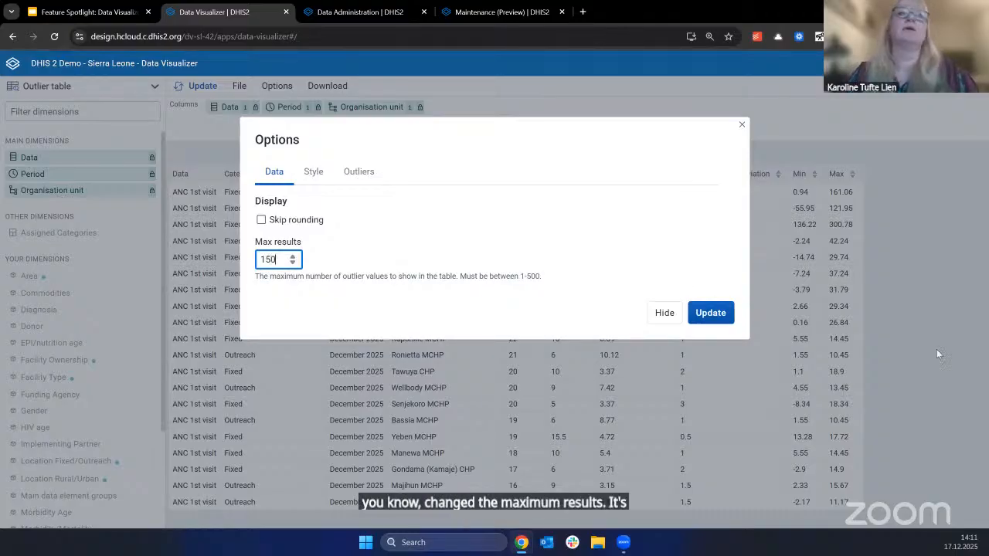
pyautogui.click(716, 312)
pyautogui.scroll(-5, 440, 276)
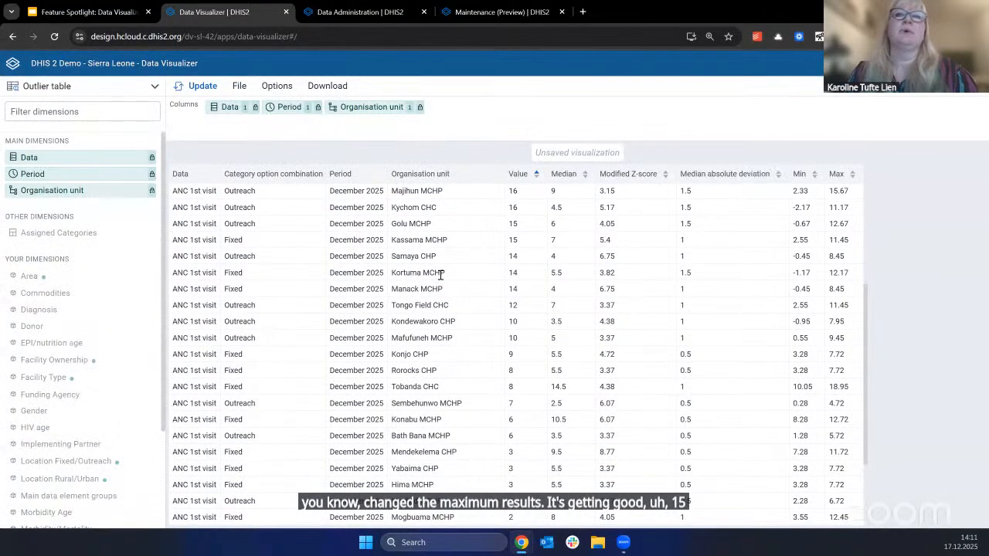
pyautogui.scroll(5, 442, 278)
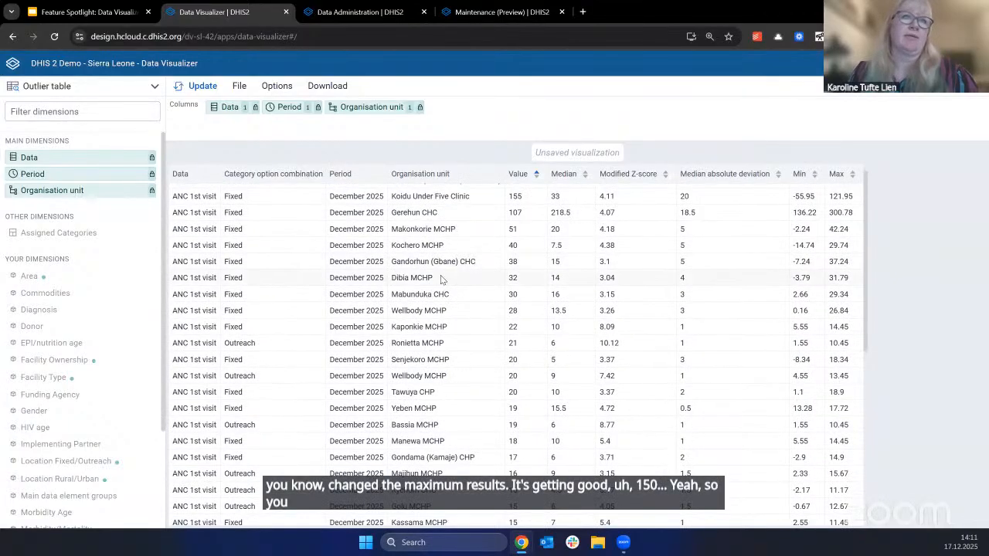
pyautogui.scroll(-4, 456, 275)
pyautogui.scroll(3, 495, 268)
pyautogui.scroll(2, 495, 265)
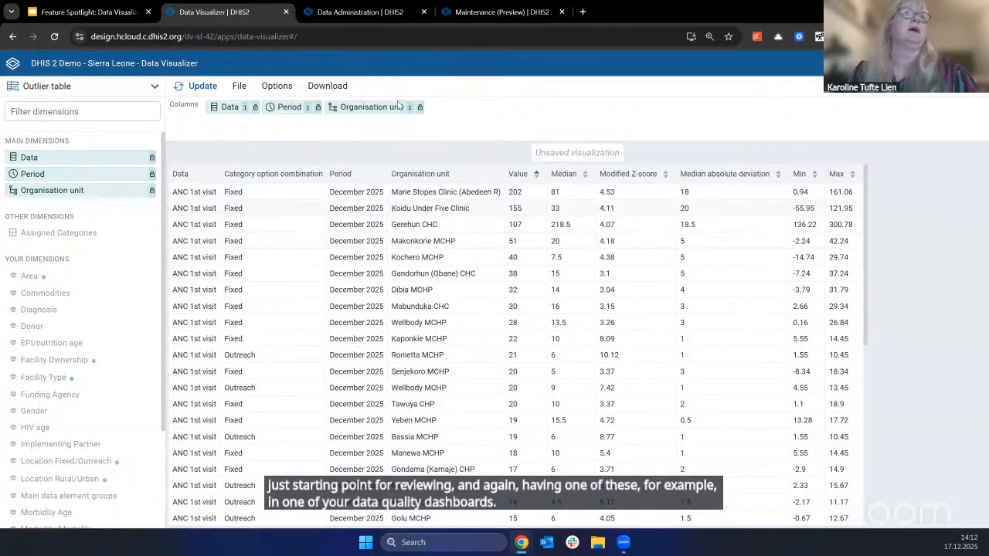
# Step: Change the outlier detection method to Z-score / Standard score and update the table
pyautogui.click(273, 88)
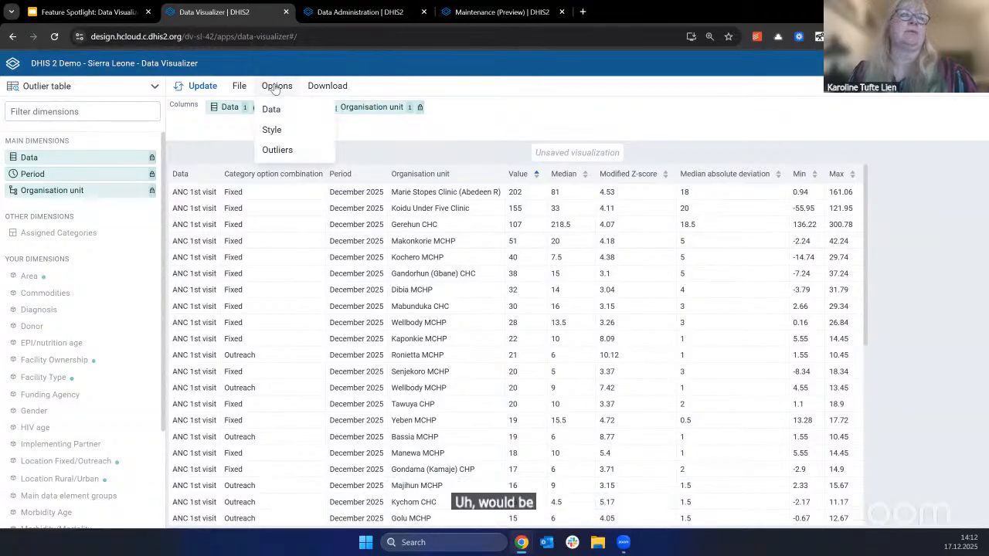
pyautogui.click(285, 151)
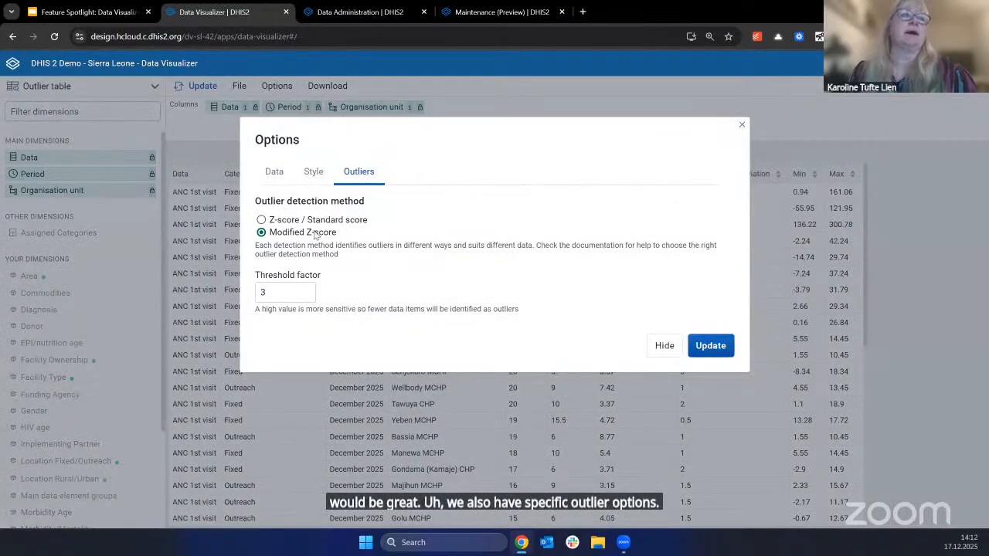
pyautogui.click(321, 223)
pyautogui.click(314, 232)
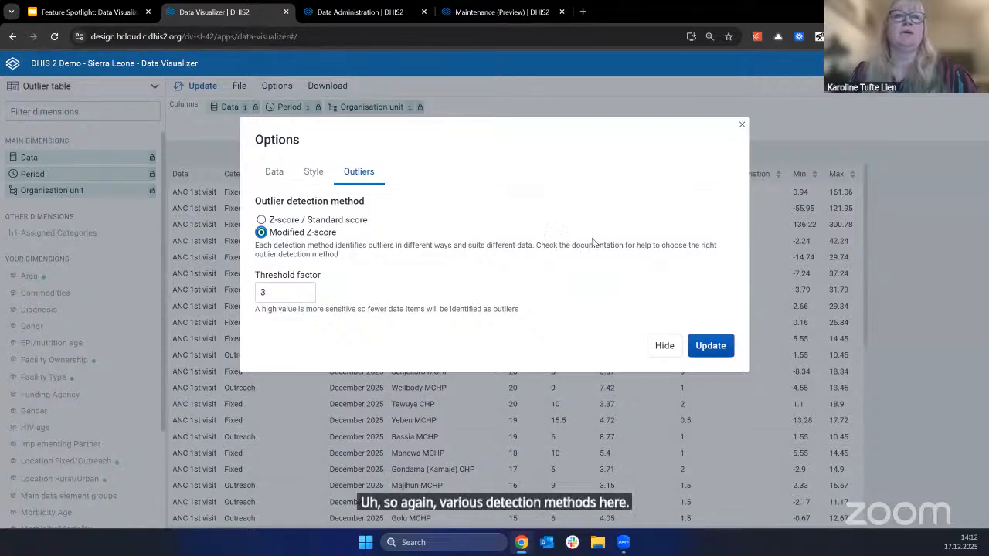
pyautogui.click(323, 224)
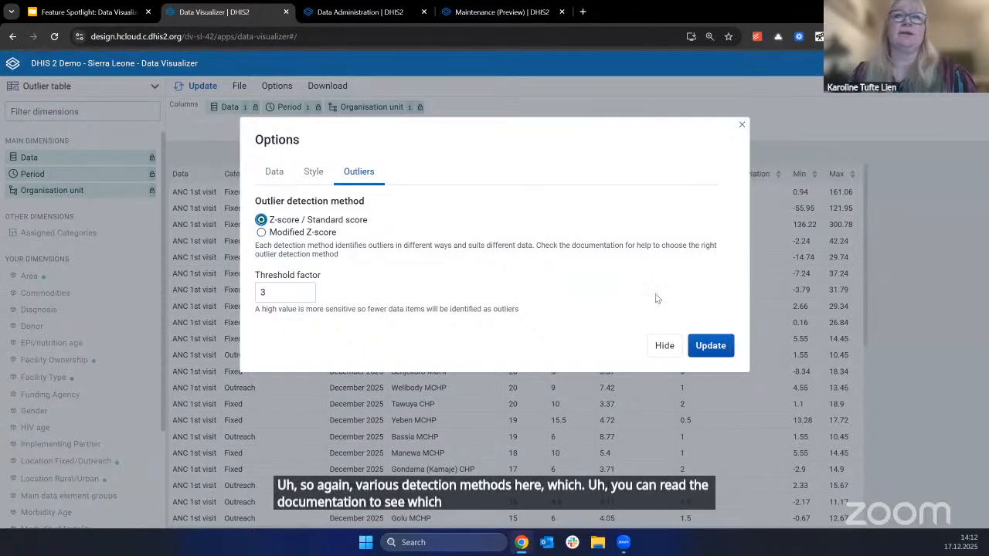
pyautogui.click(710, 346)
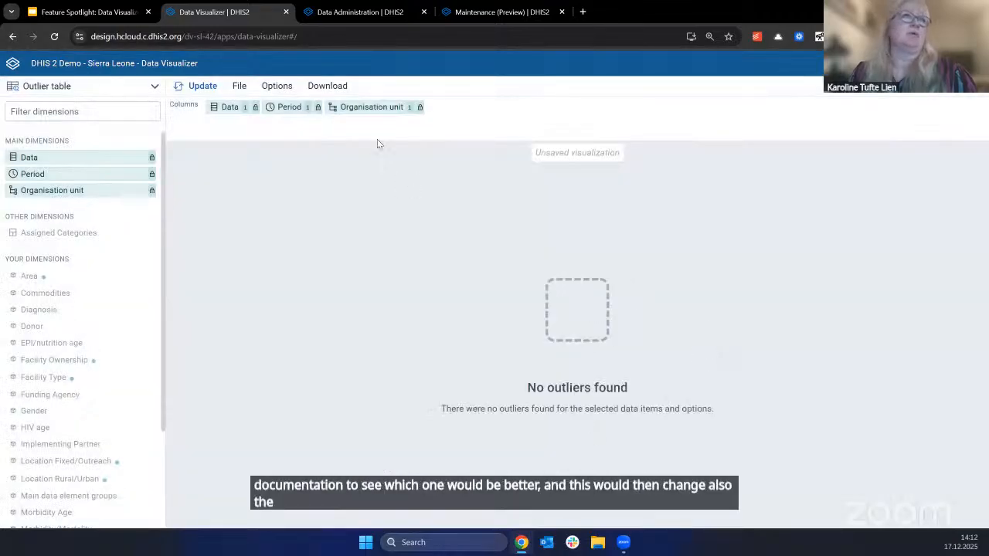
# Step: Restore Modified Z-score as the outlier detection method and update the table
pyautogui.click(283, 85)
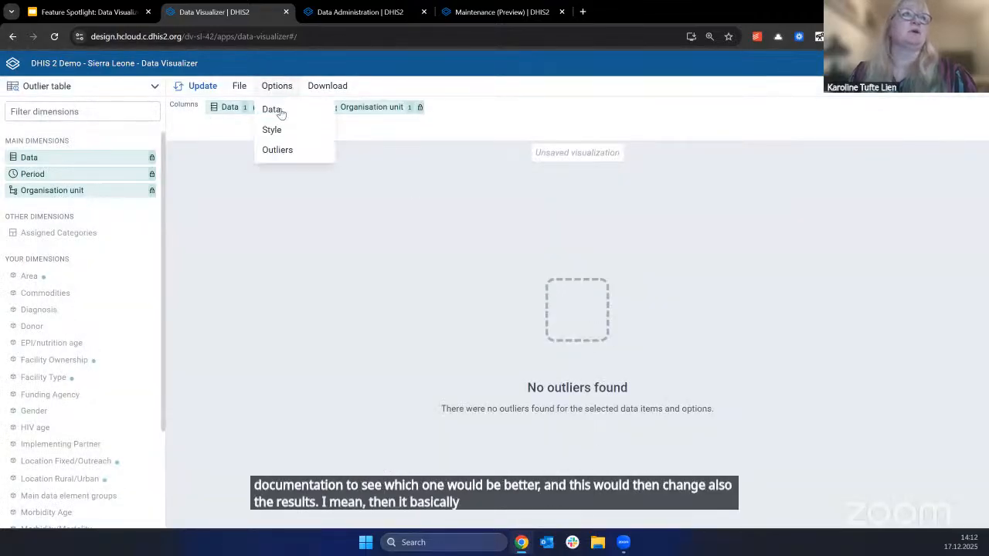
pyautogui.click(277, 108)
pyautogui.click(363, 176)
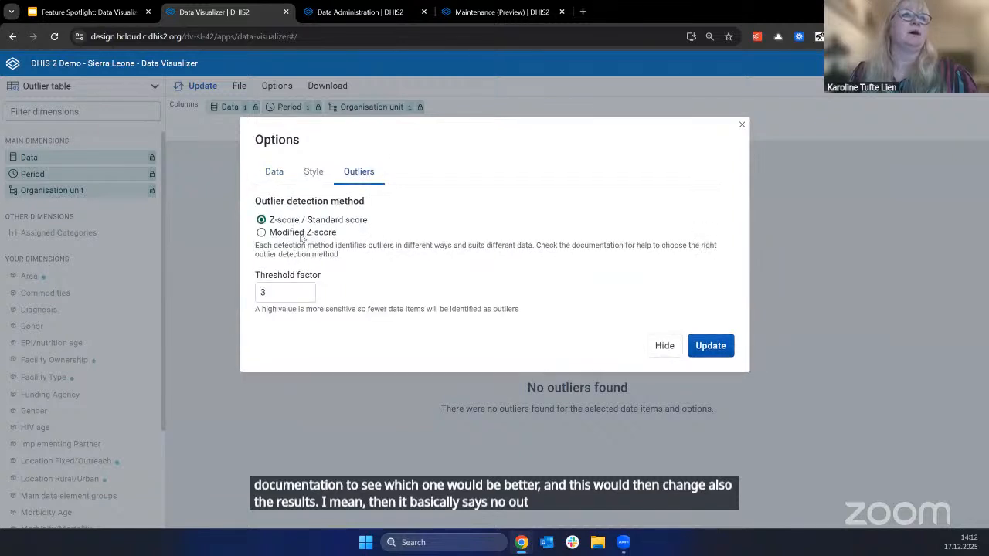
pyautogui.click(302, 235)
pyautogui.click(710, 346)
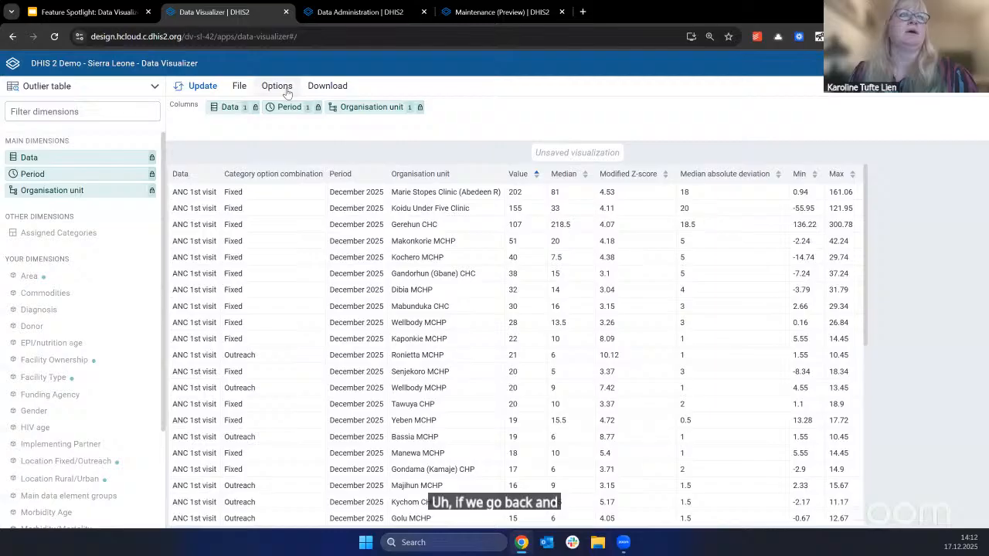
# Step: Set the outlier threshold factor to 4 and update the table
pyautogui.click(284, 86)
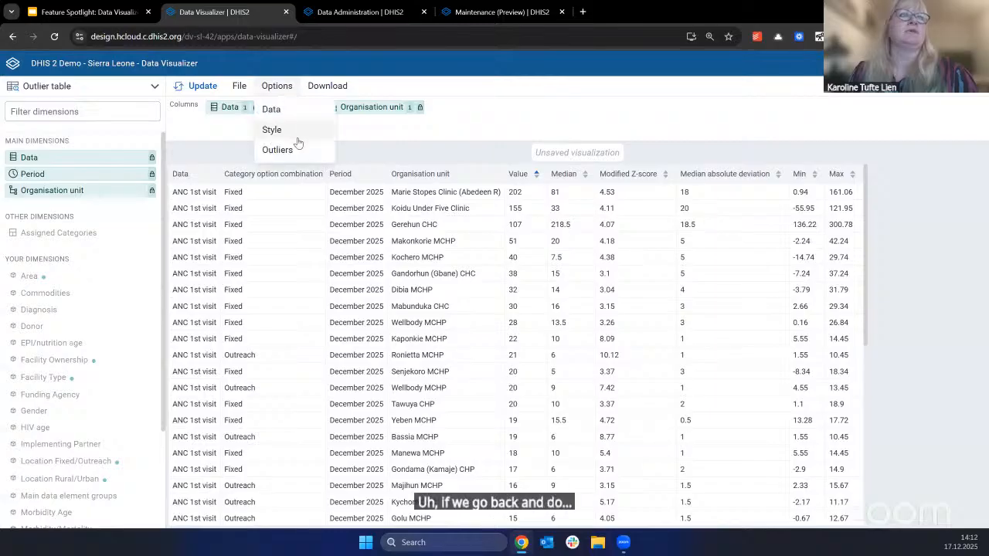
pyautogui.click(291, 148)
pyautogui.click(291, 296)
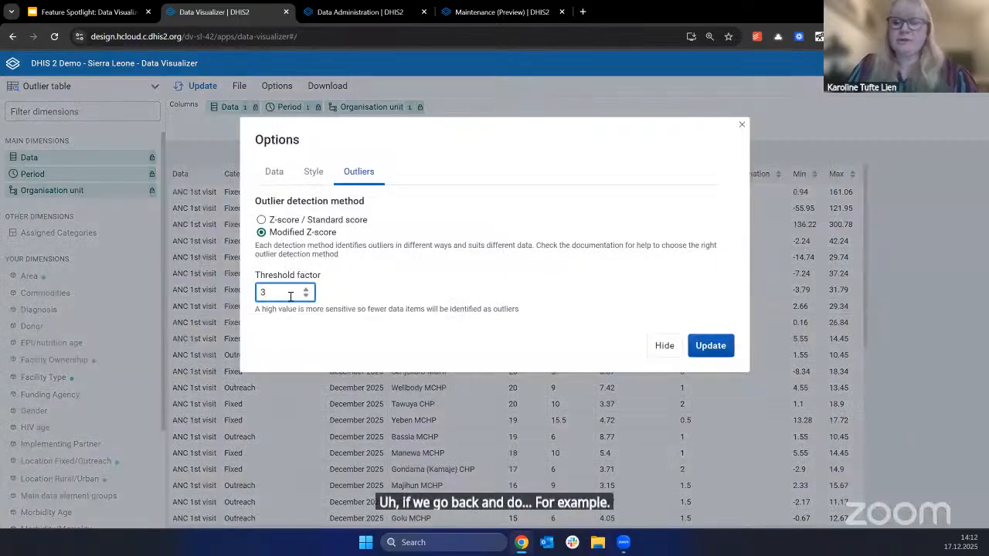
pyautogui.press('BackSpace')
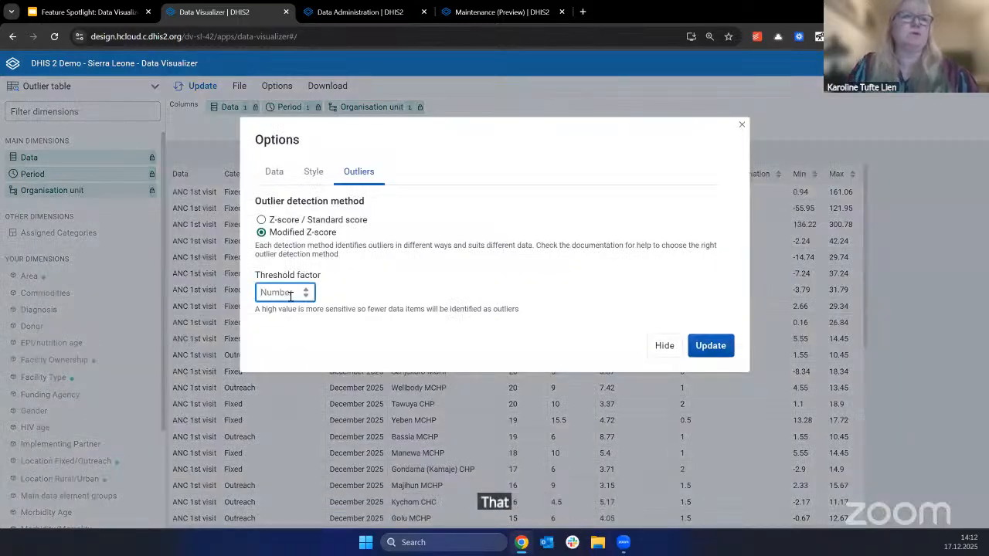
pyautogui.write('4')
pyautogui.click(706, 345)
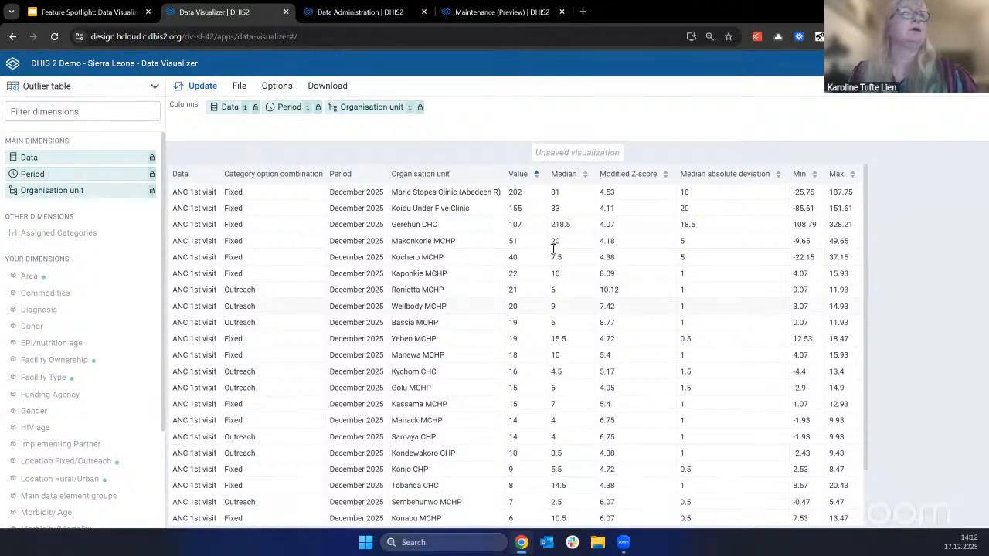
# Step: View the Outlier chart slide in Google Slides and review the outlier table's Style options in Data Visualizer
pyautogui.click(87, 11)
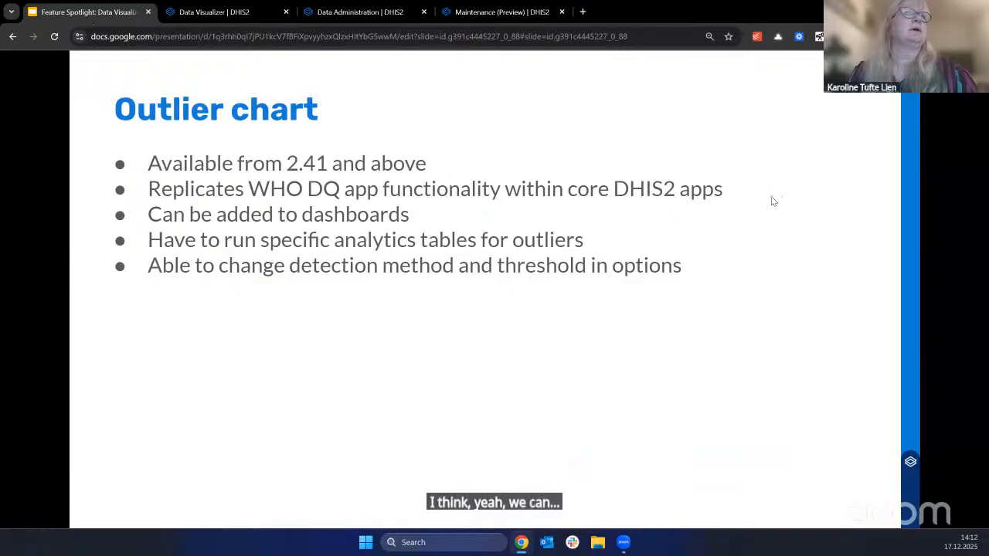
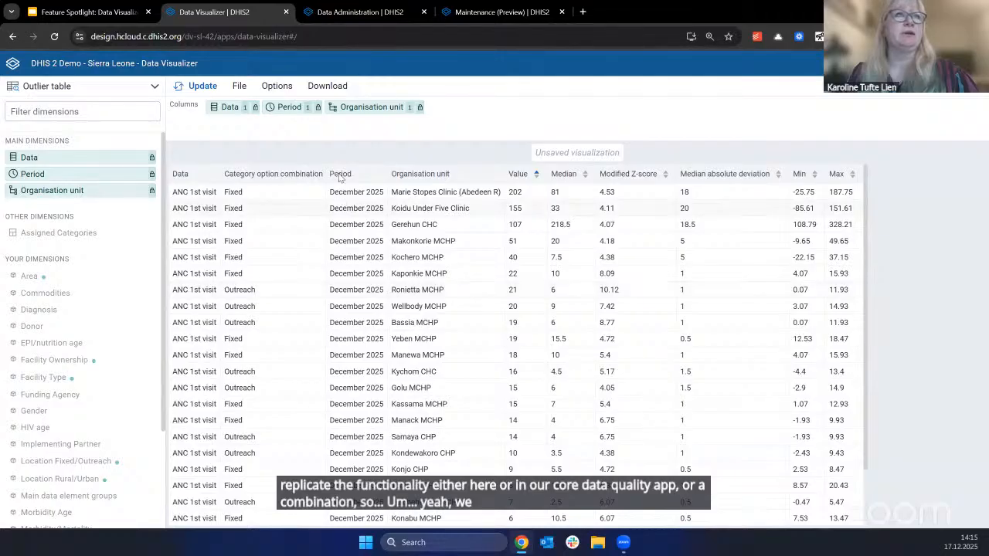
pyautogui.click(276, 85)
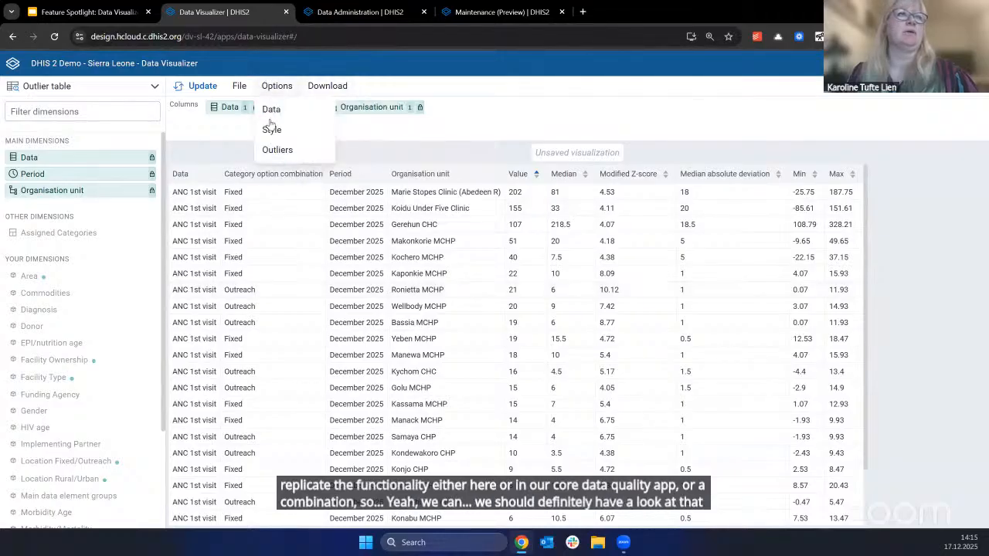
pyautogui.click(271, 129)
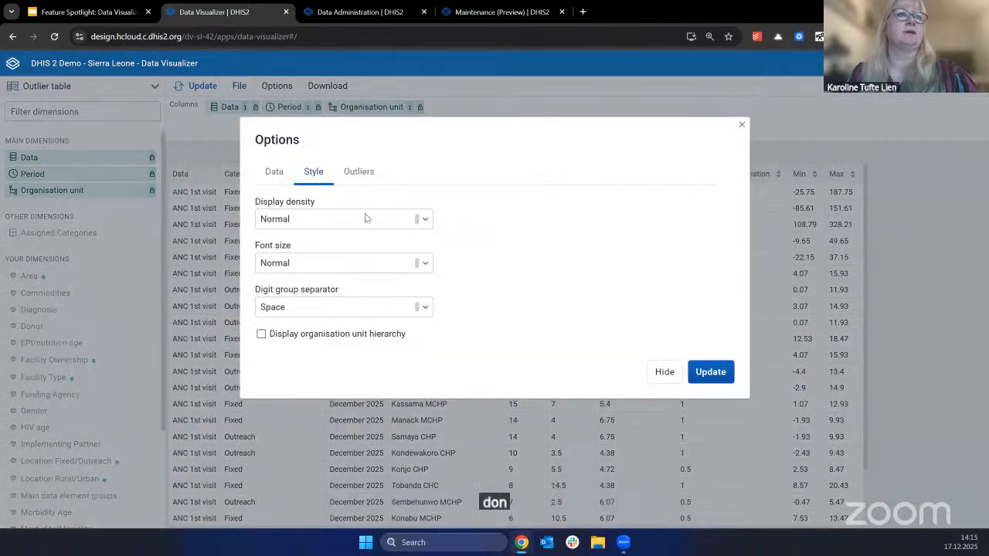
pyautogui.click(742, 124)
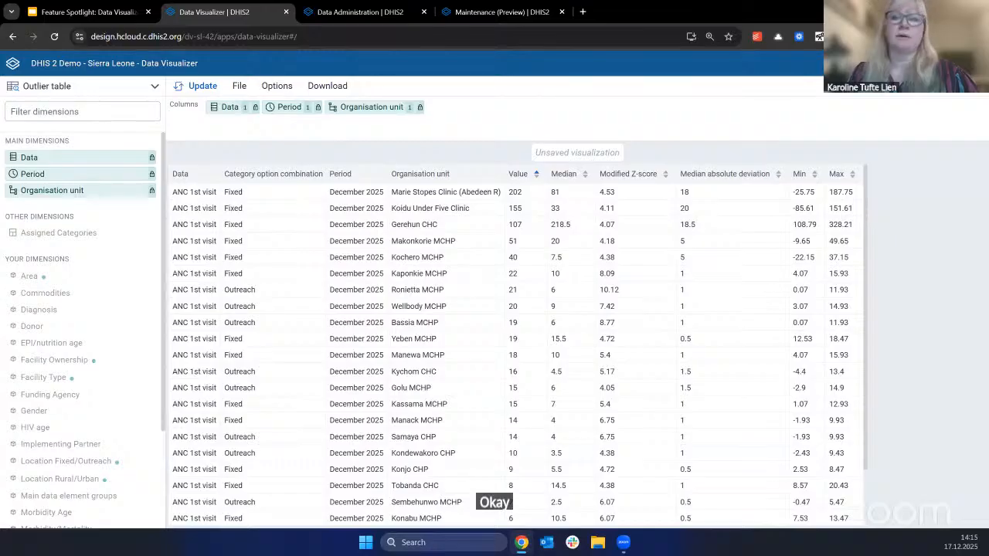
# Step: Switch to the Google Slides presentation and show the Options for pivot tables slide
pyautogui.click(78, 10)
pyautogui.click(831, 155)
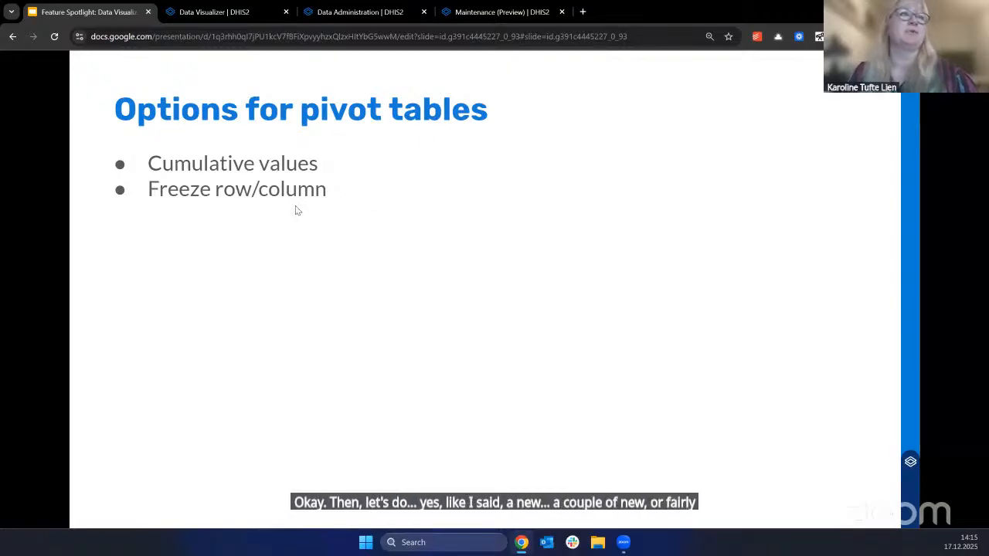
# Step: Switch back to Data Visualizer and start a new, empty visualization
pyautogui.click(229, 13)
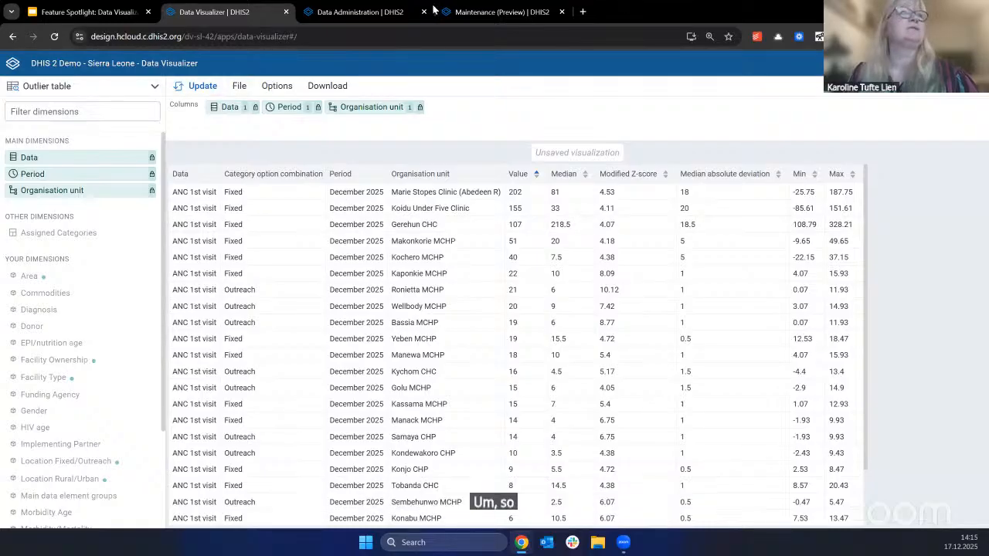
pyautogui.click(241, 86)
pyautogui.click(257, 109)
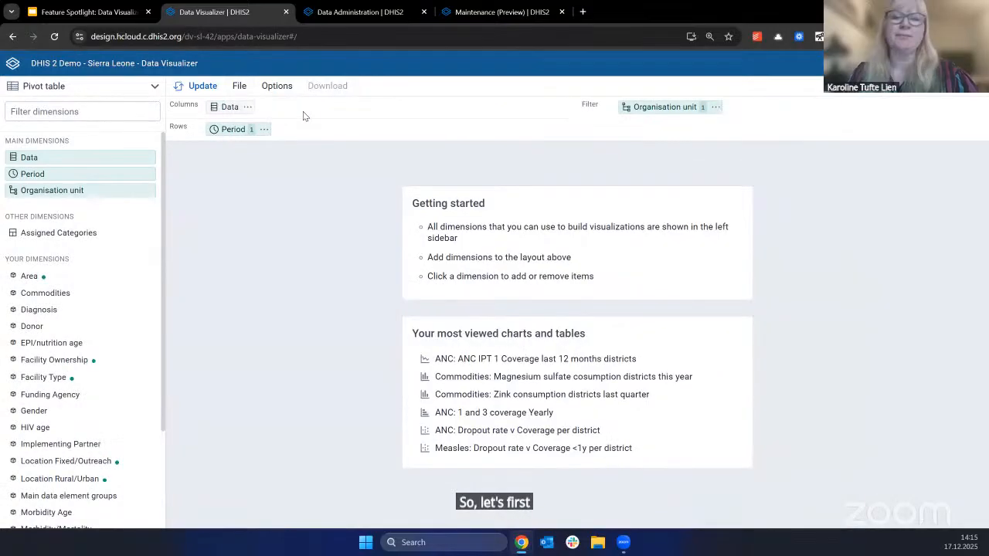
# Step: Search the data items for "bcg doses", add the BCG doses program indicator to the pivot table and update it
pyautogui.click(226, 108)
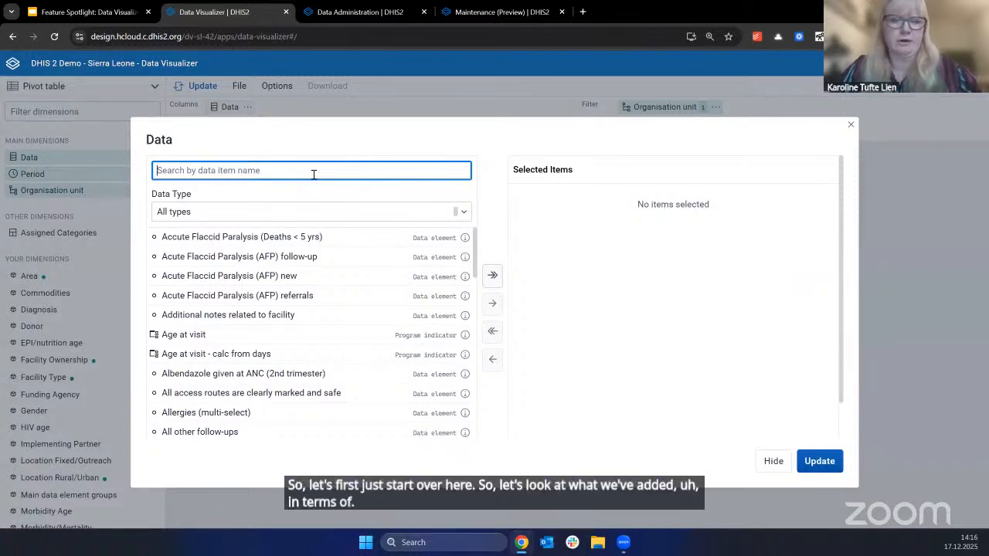
pyautogui.write('bcg c')
pyautogui.write('o')
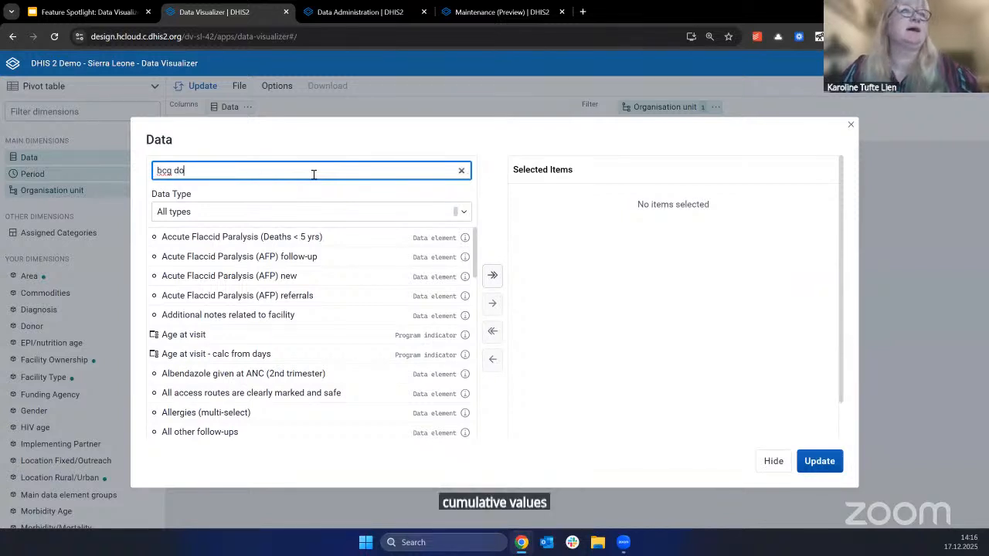
pyautogui.write('ses')
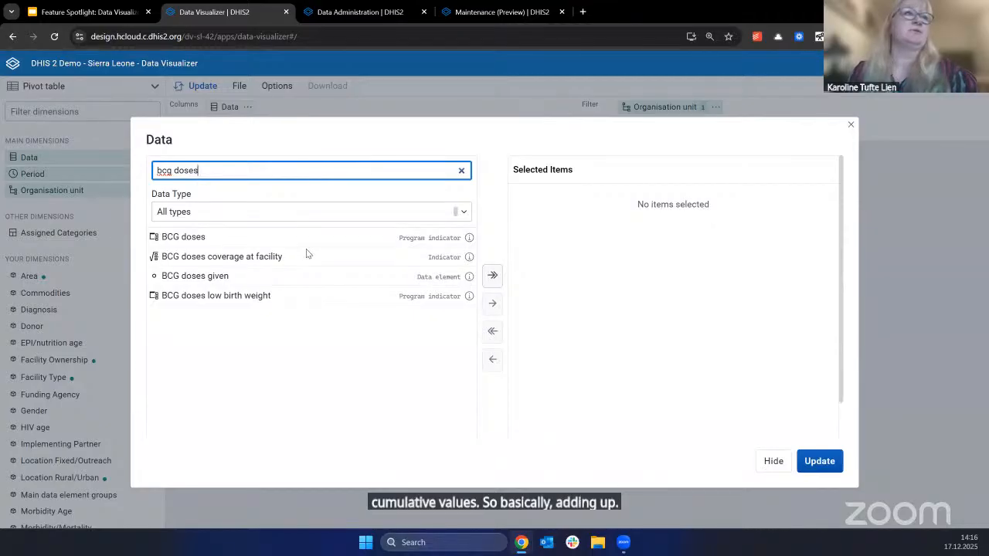
pyautogui.doubleClick(309, 236)
pyautogui.click(819, 461)
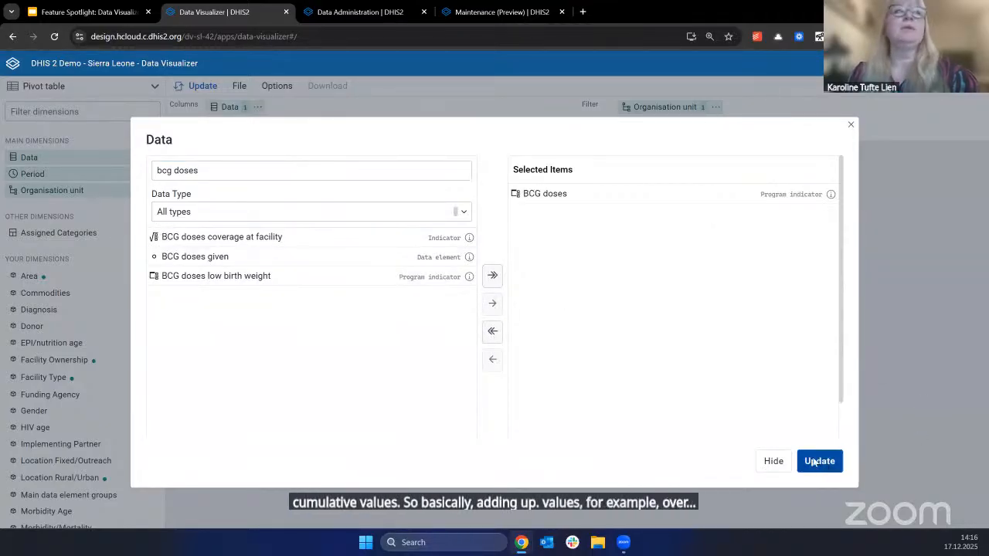
# Step: Swap the pivot table layout so Period is in the columns and Data in the rows, and update the table
pyautogui.moveTo(228, 108); pyautogui.dragTo(298, 129)
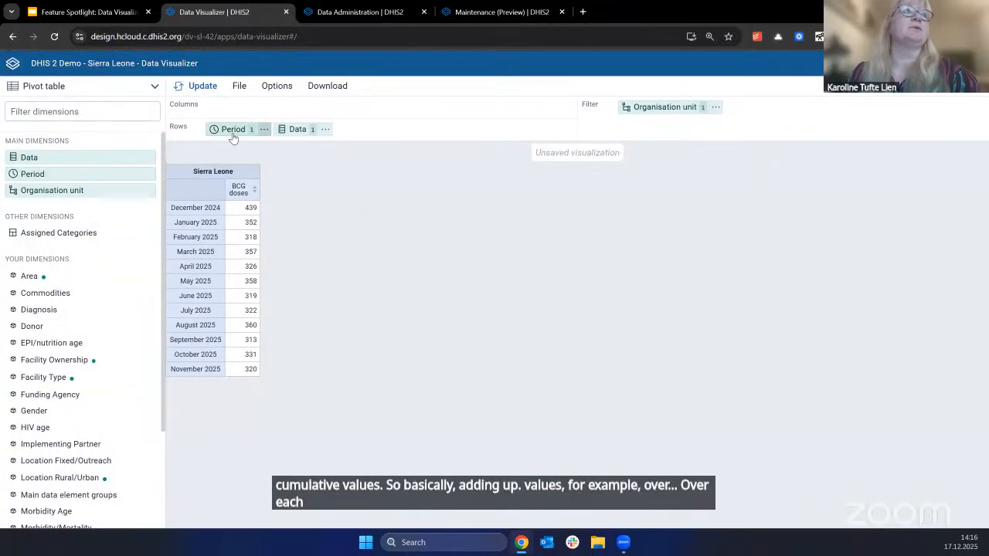
pyautogui.moveTo(231, 129); pyautogui.dragTo(230, 107)
pyautogui.click(202, 86)
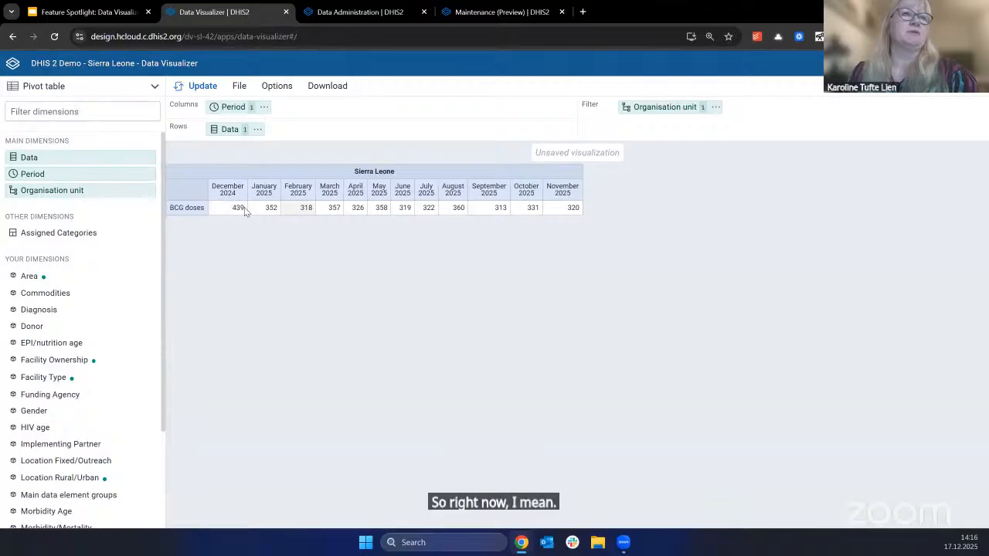
# Step: Turn on the Cumulative values display option for the BCG doses pivot table and update it
pyautogui.moveTo(229, 216)
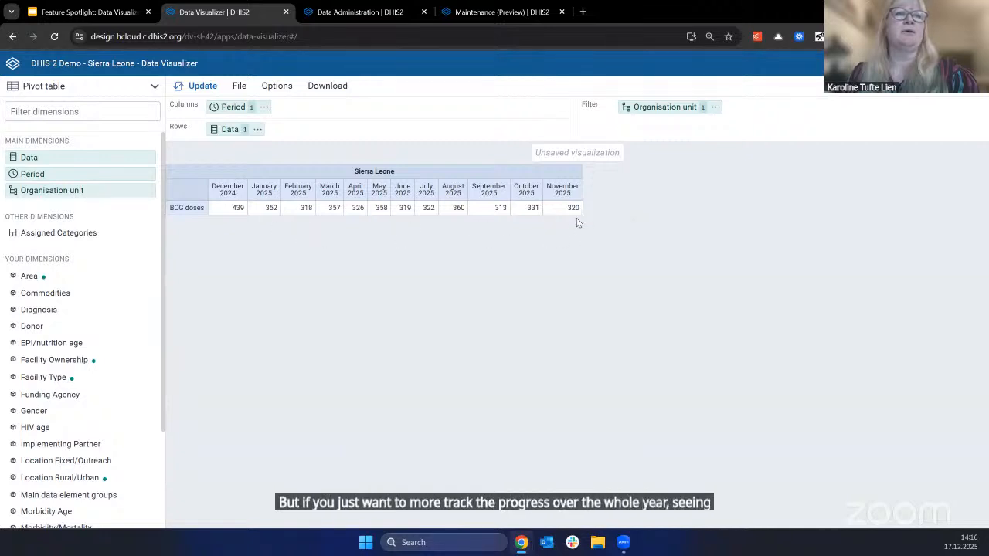
pyautogui.click(273, 91)
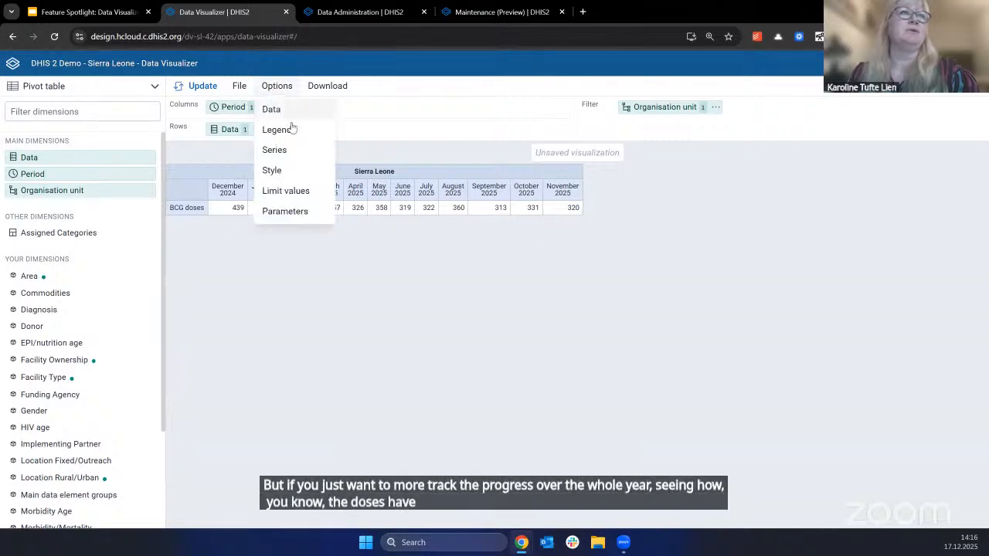
pyautogui.click(300, 111)
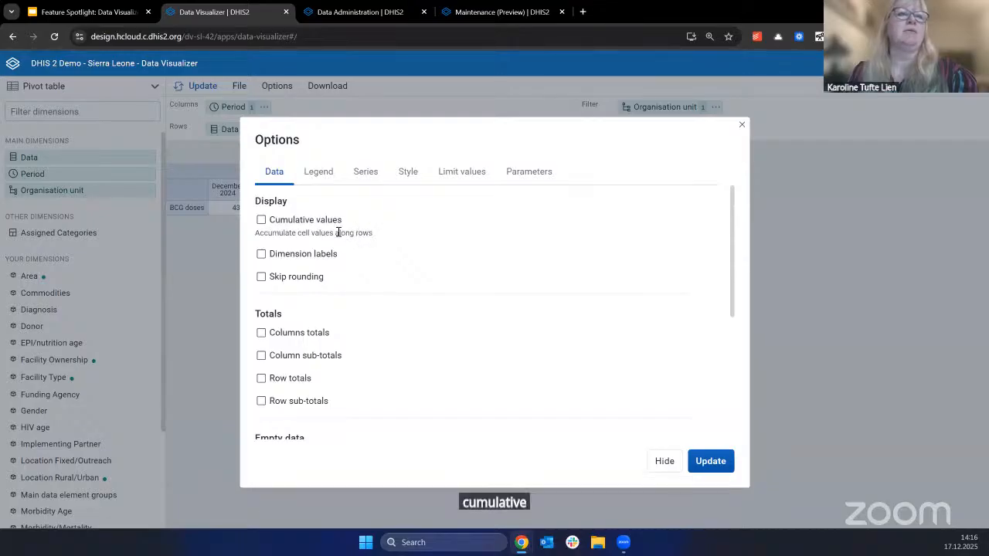
pyautogui.click(292, 220)
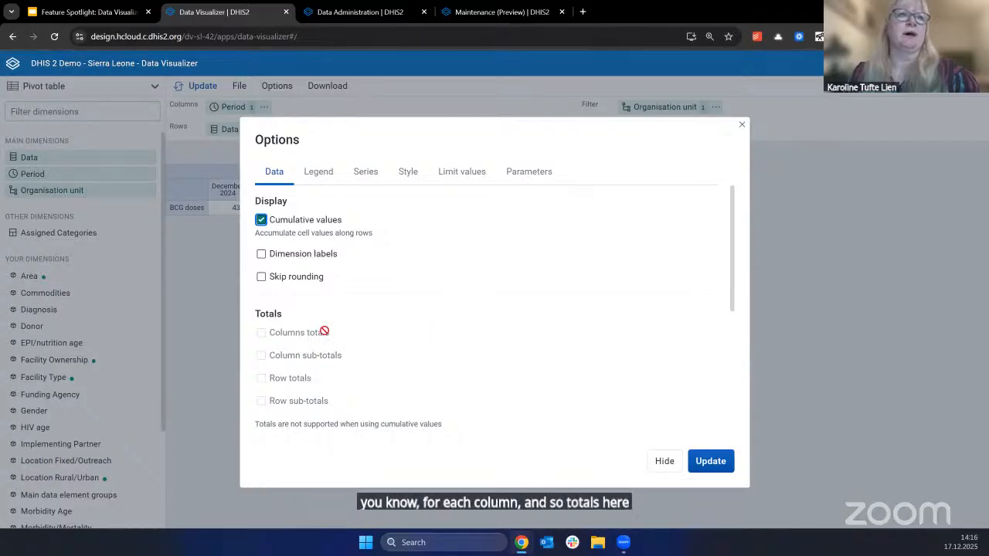
pyautogui.click(712, 467)
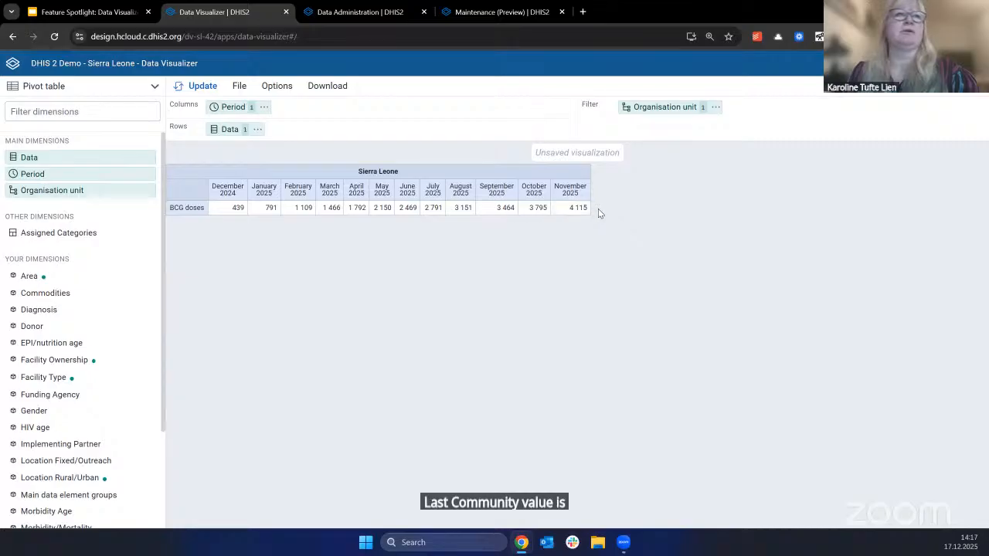
# Step: Turn off Cumulative values, enable Row totals instead, update the table and check the BCG doses total
pyautogui.click(277, 87)
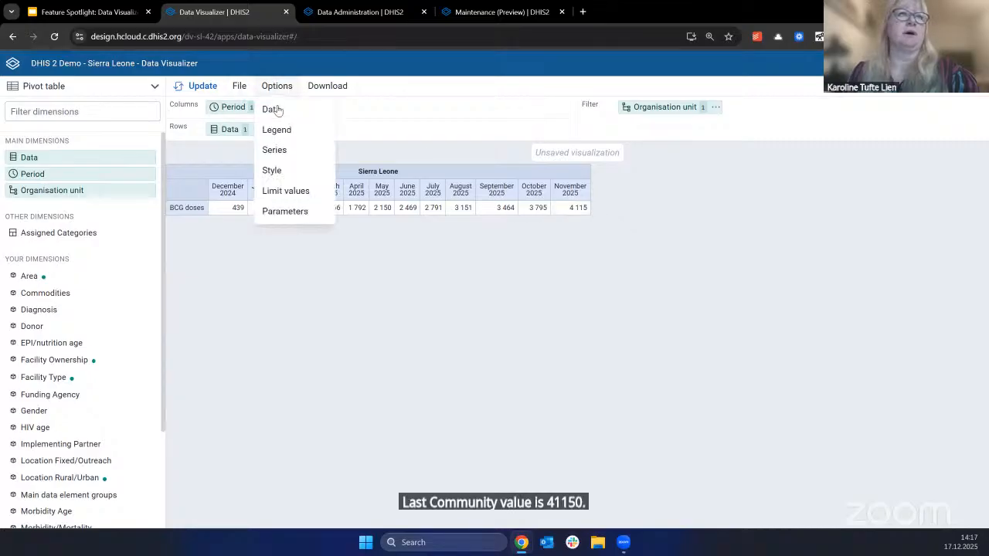
pyautogui.click(277, 107)
pyautogui.click(311, 220)
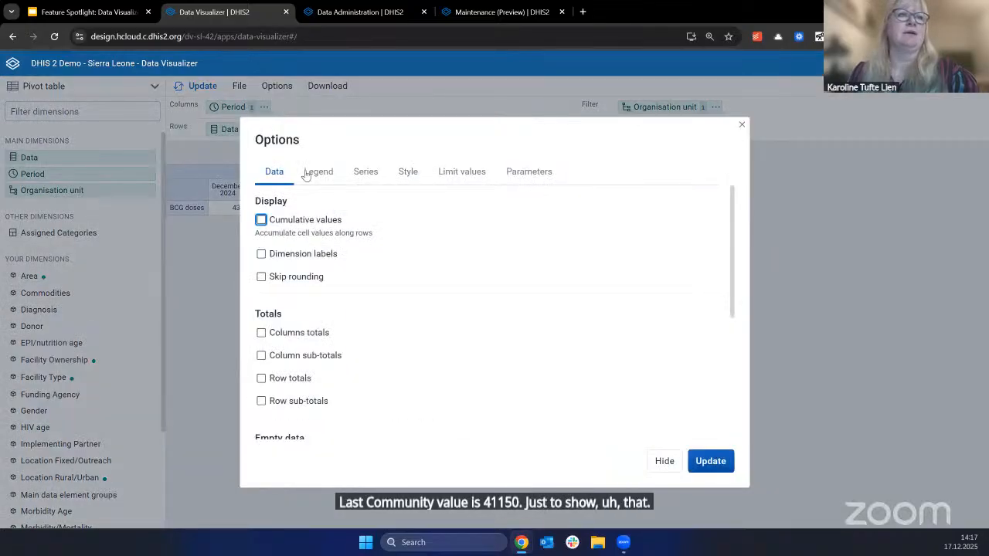
pyautogui.click(277, 378)
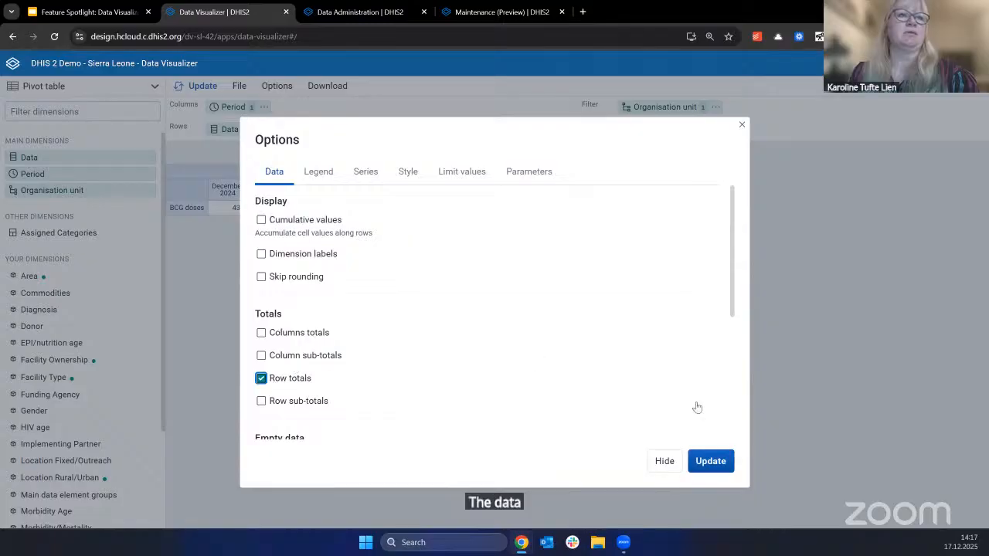
pyautogui.click(708, 462)
pyautogui.doubleClick(600, 215)
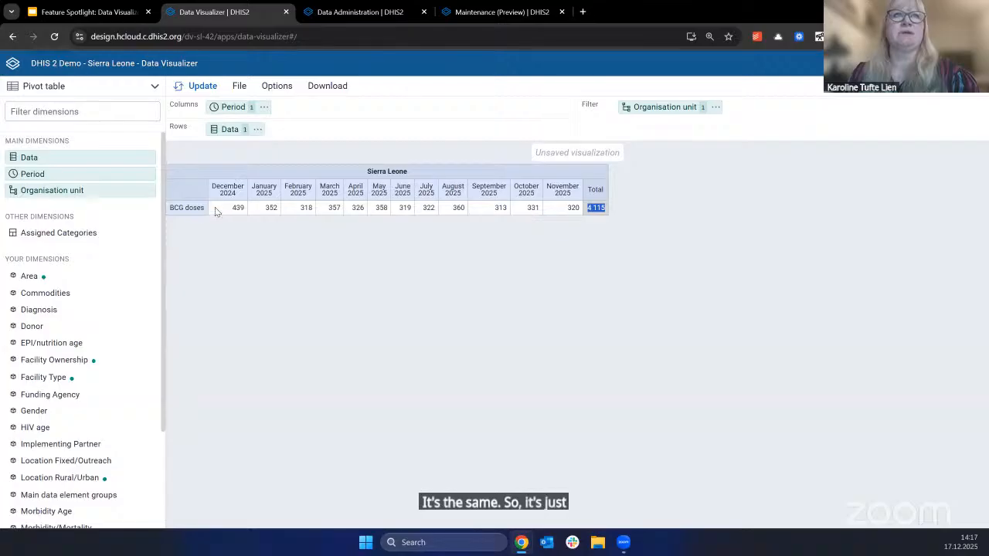
pyautogui.click(740, 297)
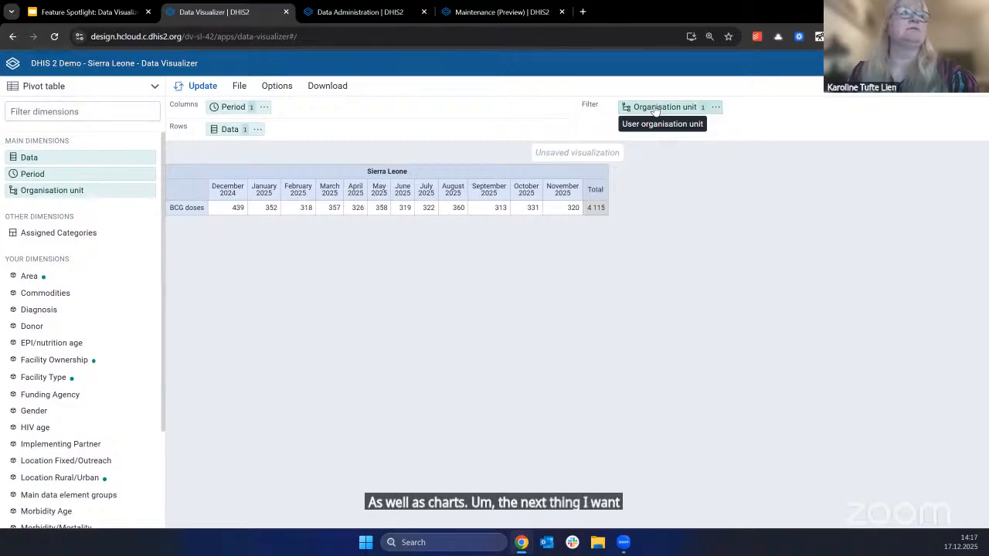
# Step: Move Organisation unit from the filter to the rows, add the Facility level to its selection and update the table
pyautogui.moveTo(654, 110); pyautogui.dragTo(323, 133)
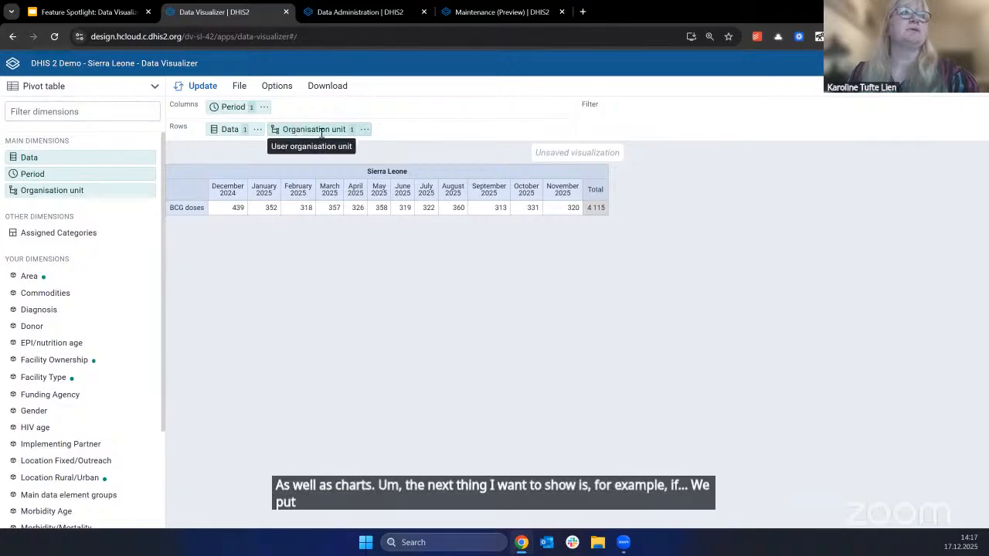
pyautogui.click(322, 133)
pyautogui.scroll(-3, 434, 425)
pyautogui.click(381, 408)
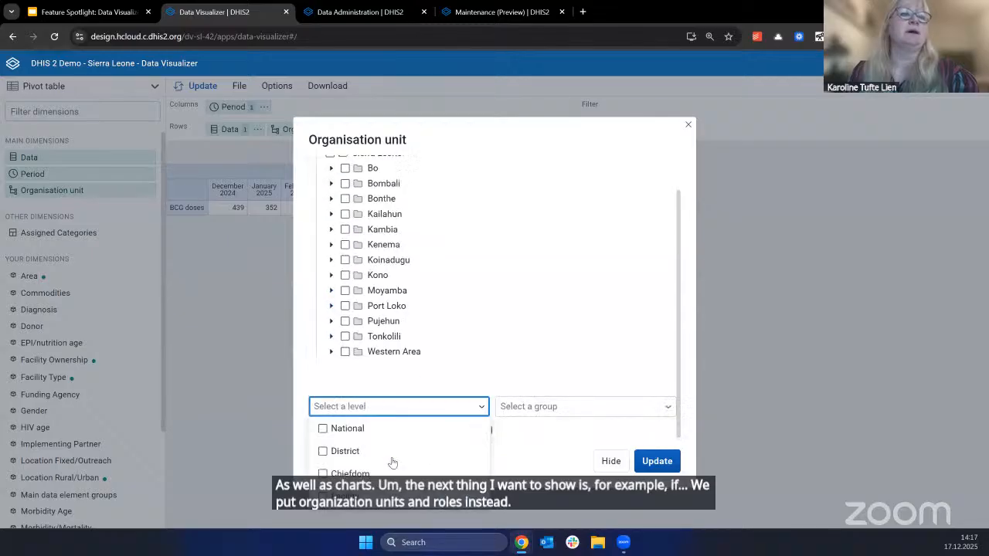
pyautogui.click(398, 496)
pyautogui.click(686, 457)
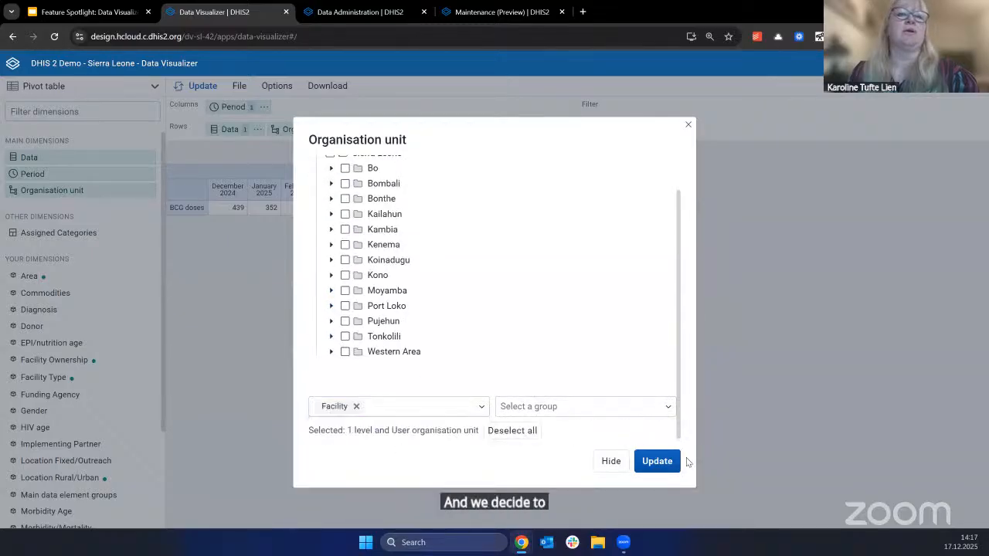
pyautogui.click(661, 463)
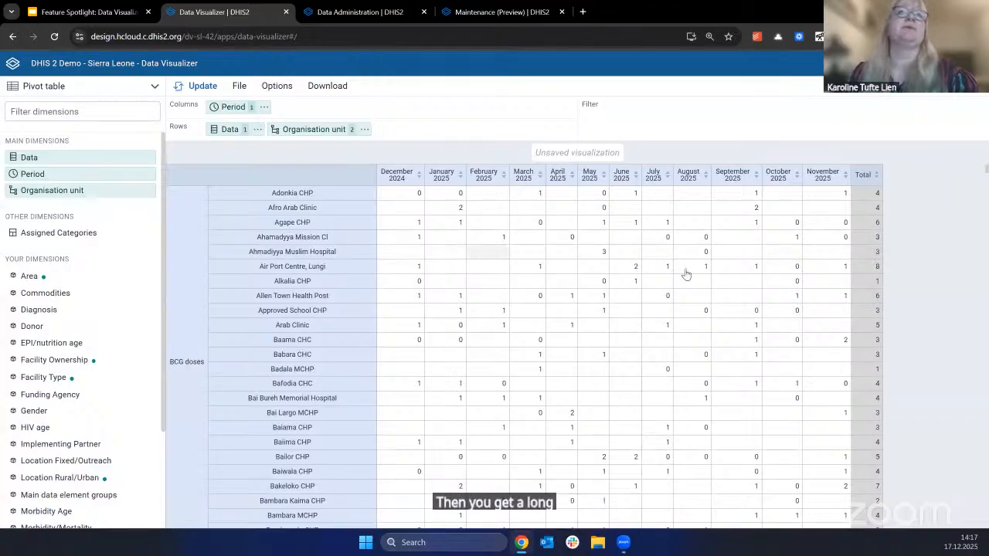
# Step: Browse the long list of facility rows and check whether the month headers stay in view
pyautogui.scroll(-3, 565, 250)
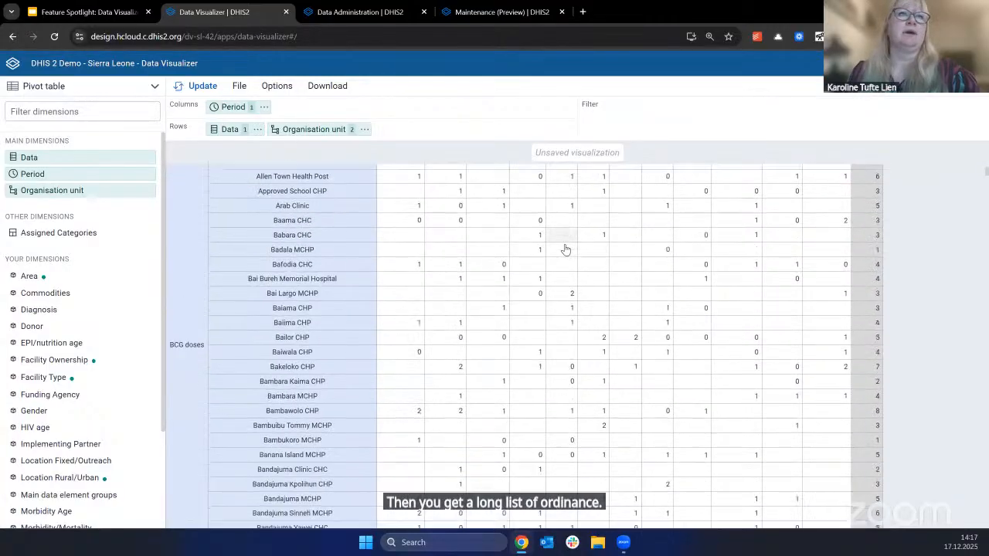
pyautogui.scroll(-10, 566, 250)
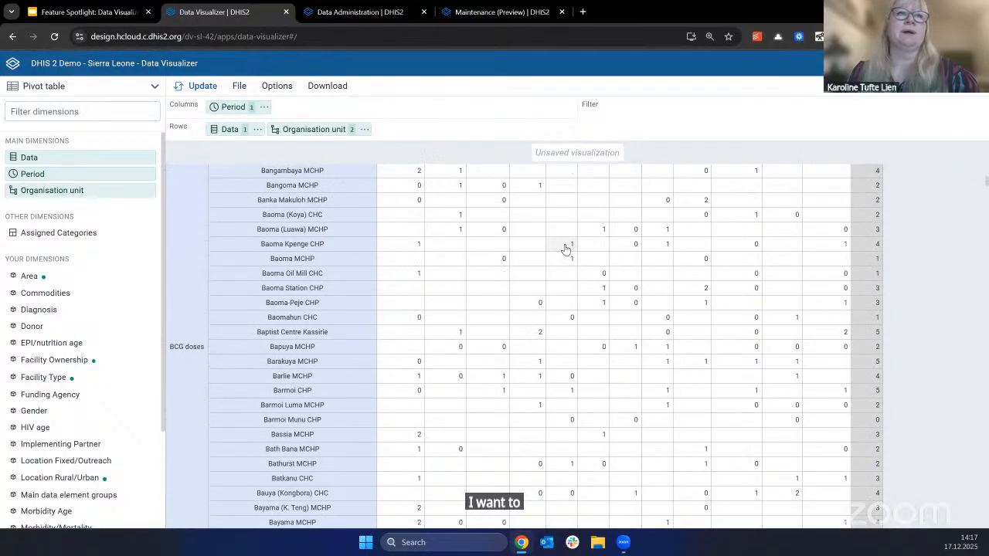
pyautogui.scroll(12, 566, 250)
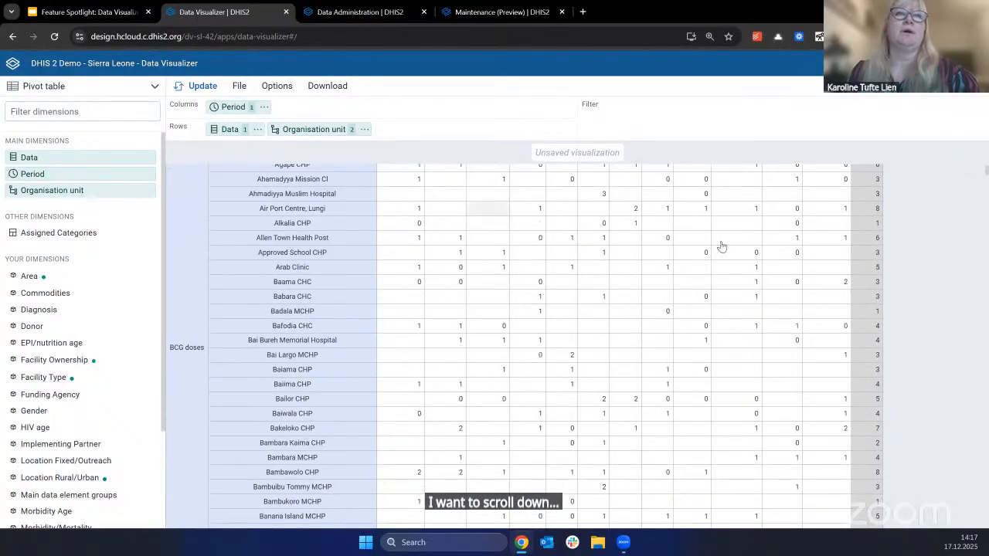
pyautogui.scroll(2, 611, 208)
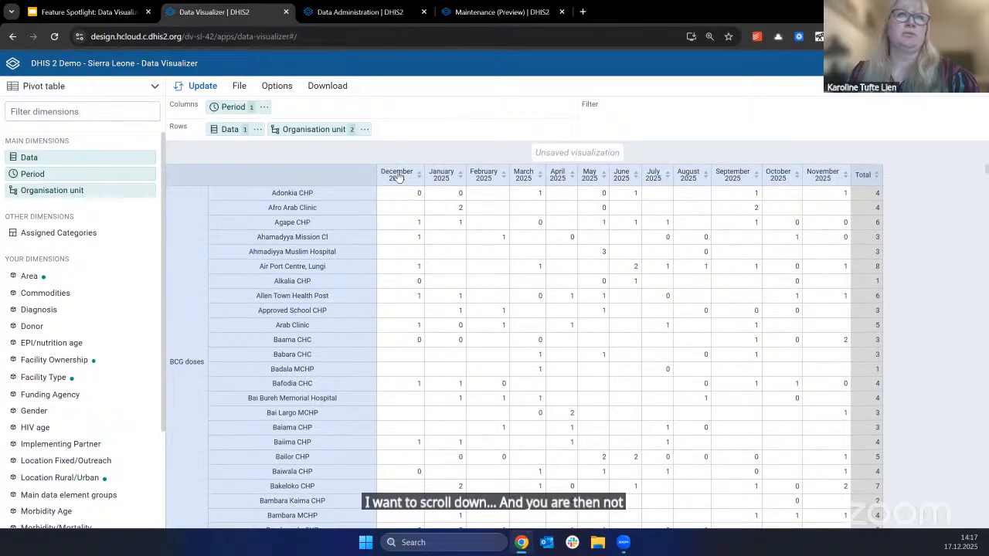
pyautogui.scroll(-1, 470, 206)
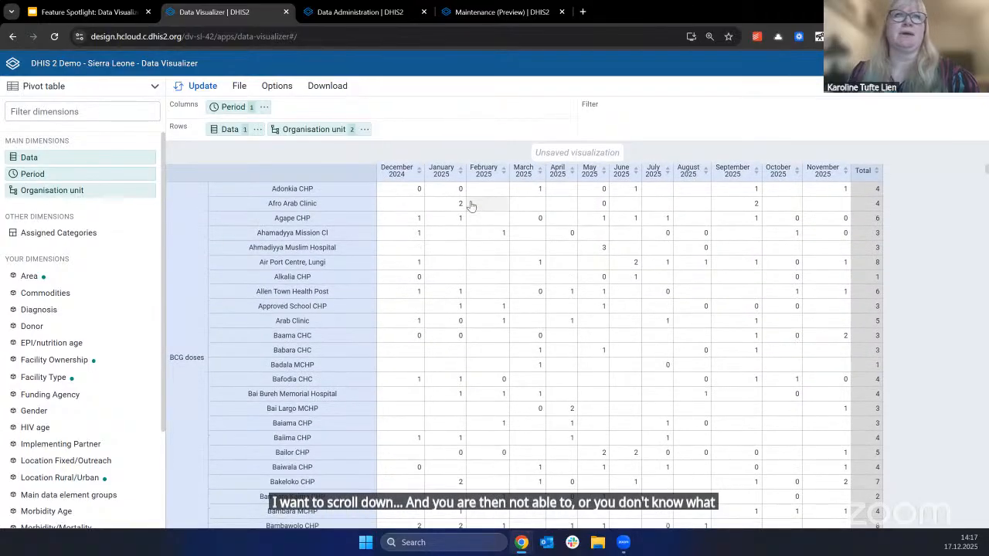
pyautogui.scroll(-7, 470, 205)
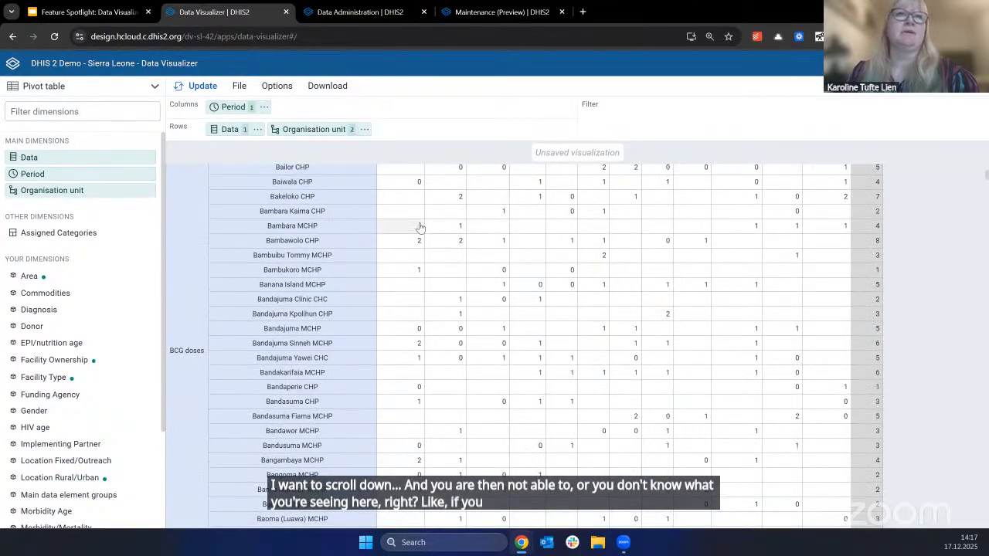
pyautogui.scroll(7, 578, 226)
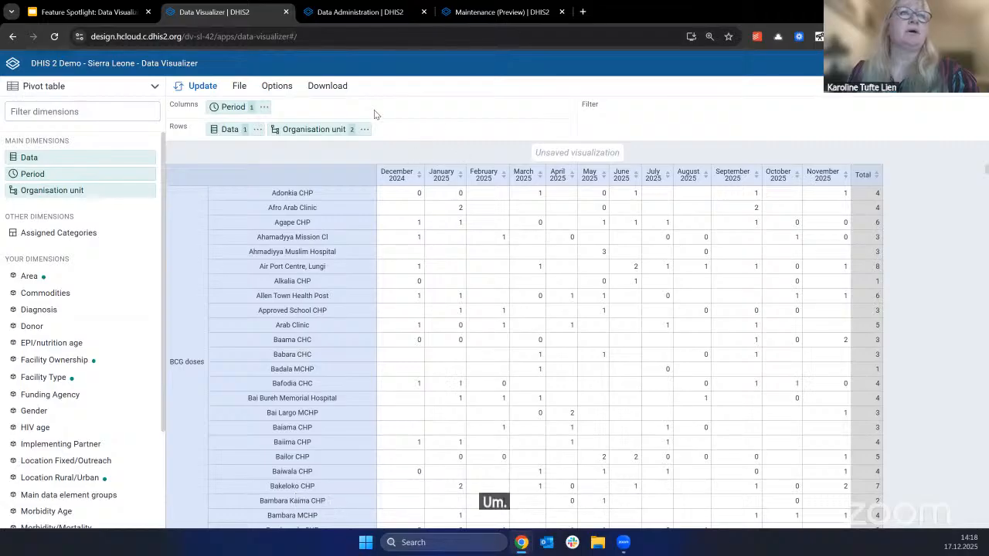
# Step: Enable the style option Fix column headers to top of table and update the pivot table
pyautogui.click(274, 88)
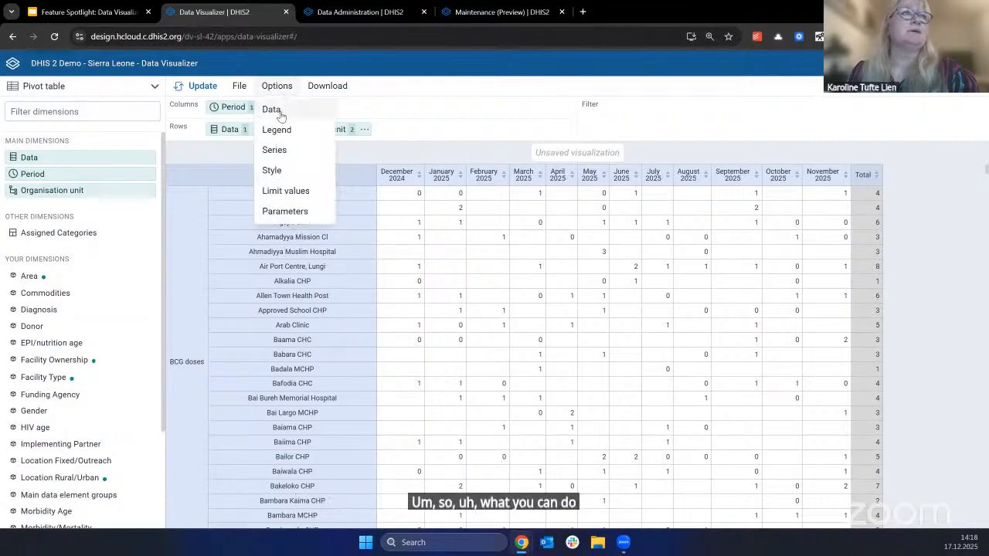
pyautogui.click(278, 111)
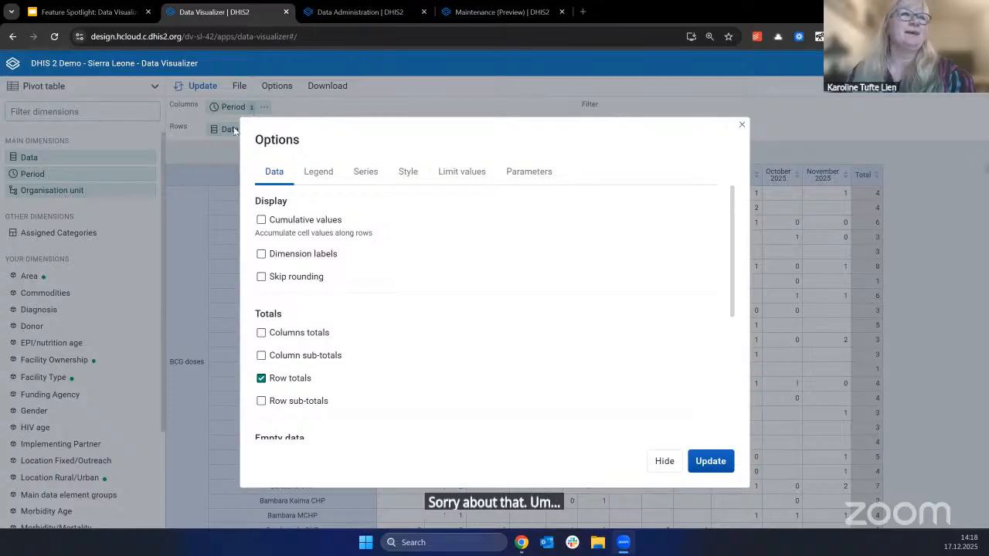
pyautogui.click(407, 173)
pyautogui.scroll(-2, 439, 227)
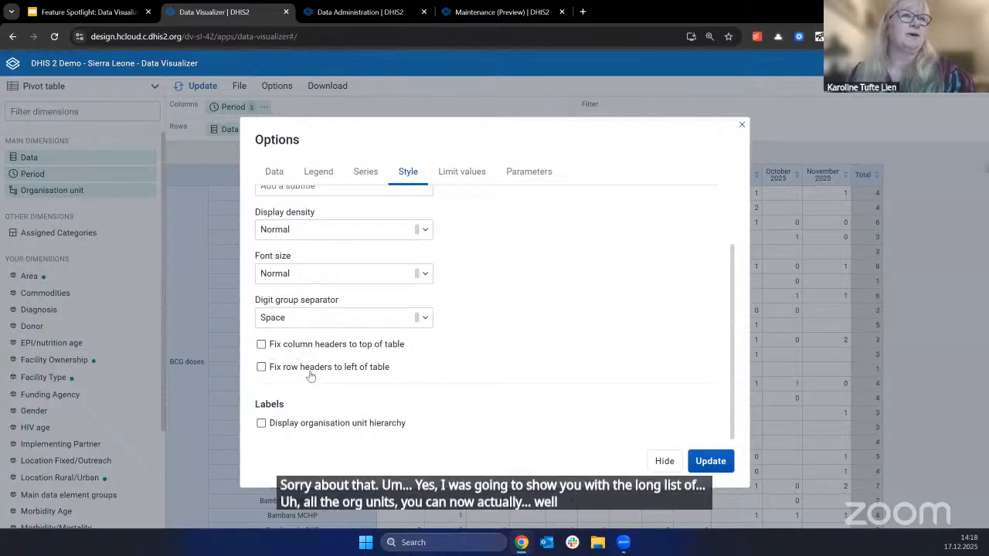
pyautogui.click(270, 346)
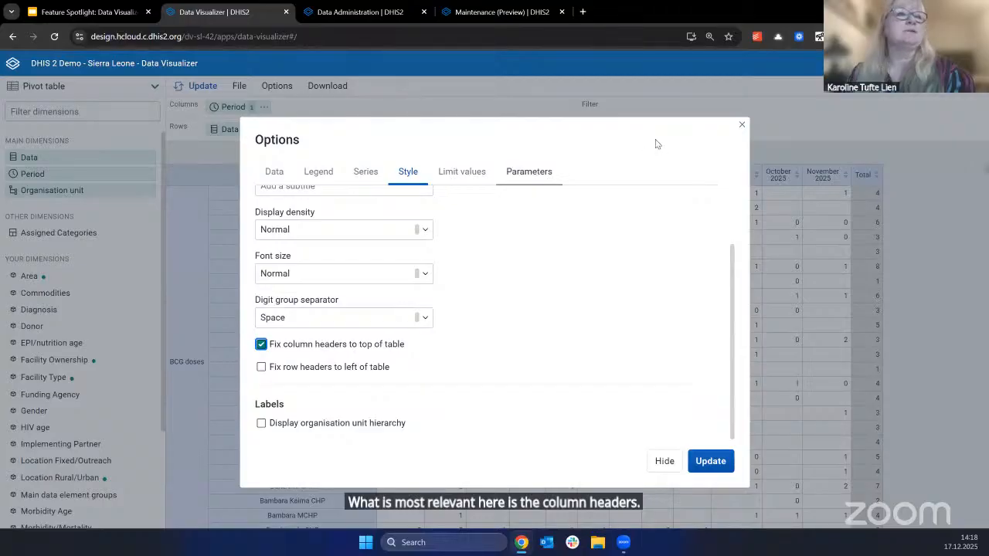
pyautogui.click(710, 461)
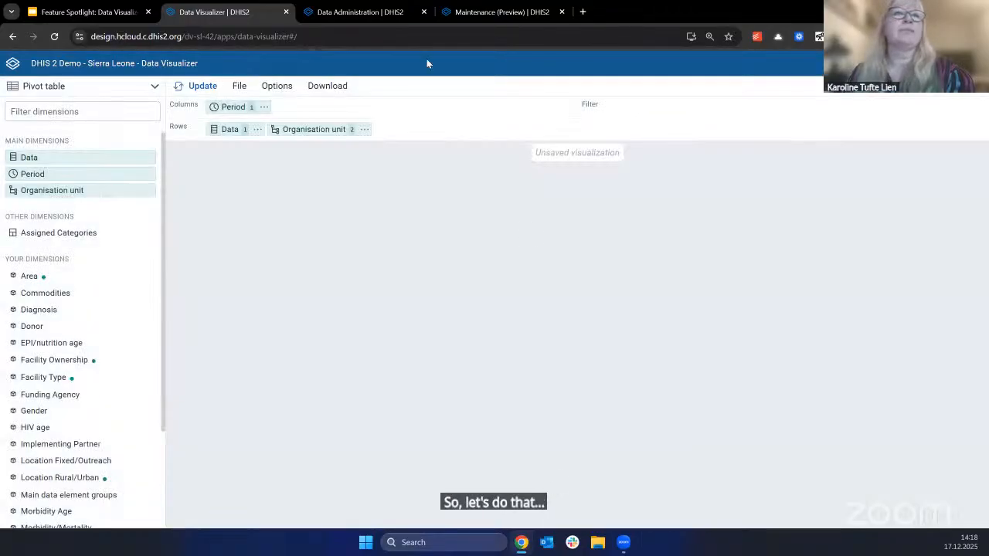
# Step: Browse the facility rows again to examine how the fixed month headers behave
pyautogui.scroll(-5, 426, 237)
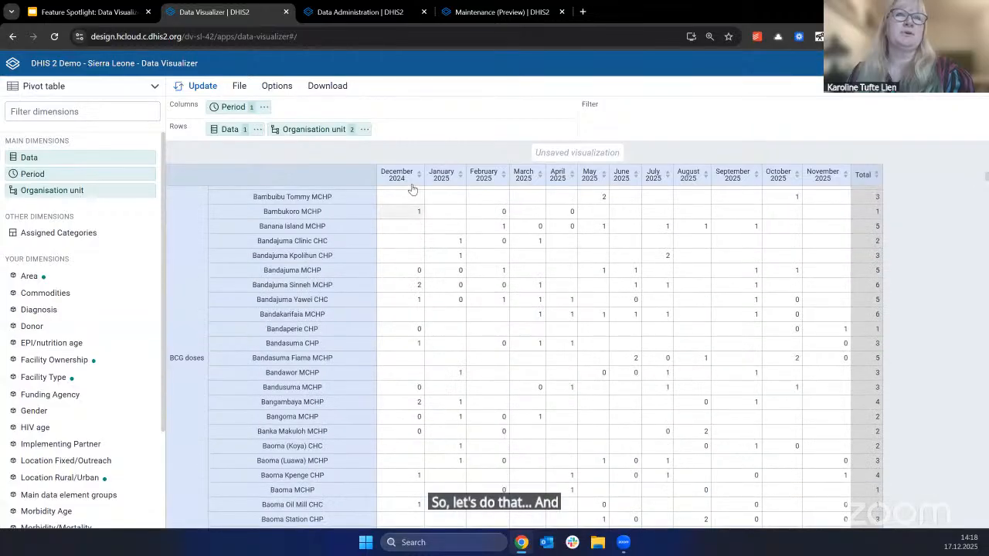
pyautogui.scroll(-3, 662, 241)
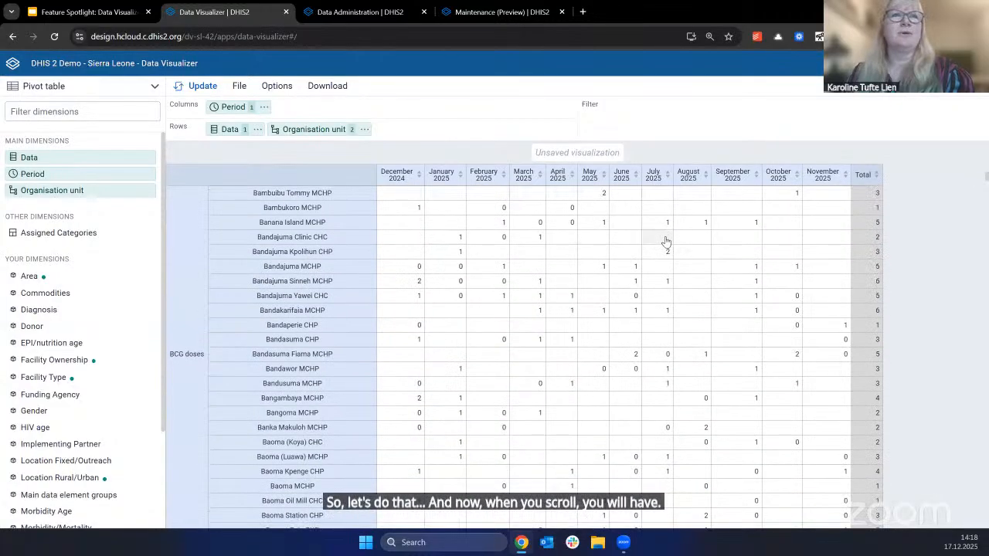
pyautogui.scroll(-3, 563, 276)
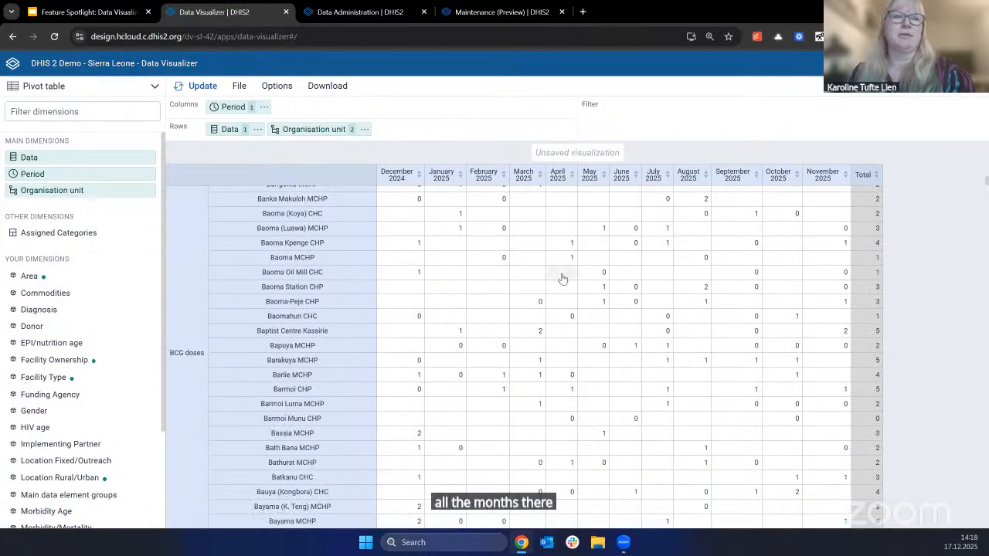
pyautogui.scroll(10, 561, 279)
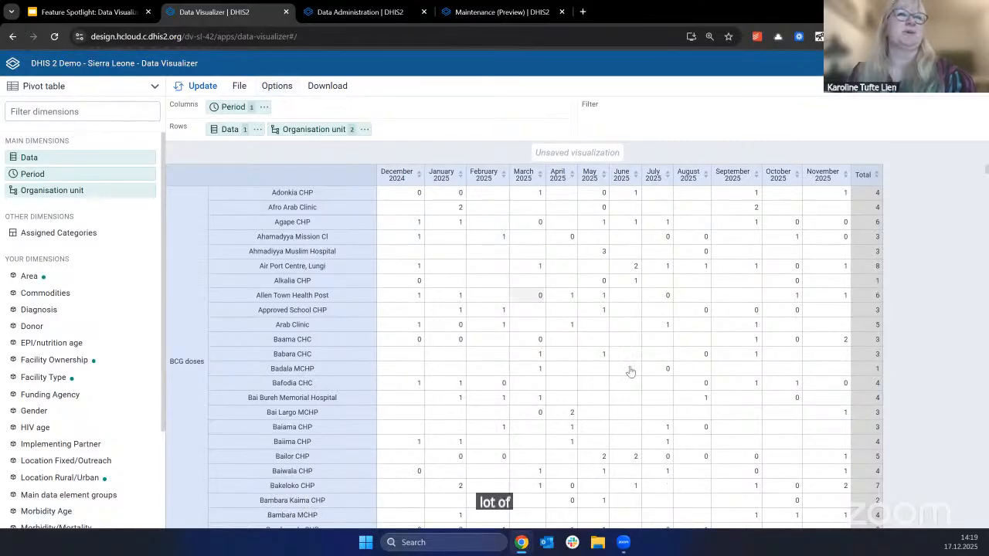
pyautogui.scroll(-4, 324, 284)
pyautogui.scroll(4, 325, 282)
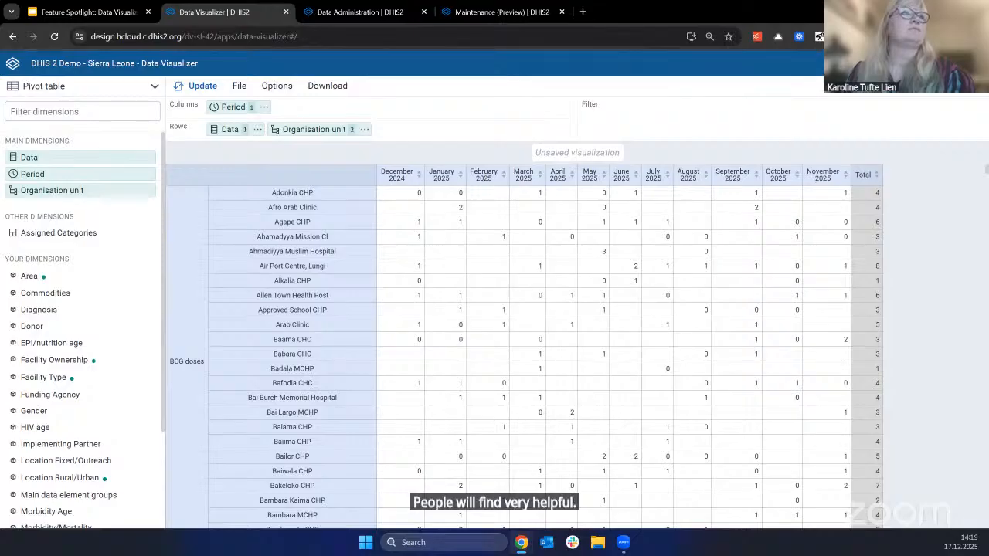
# Step: Switch to the Google Slides presentation and advance to the Options for chart types slide
pyautogui.click(31, 12)
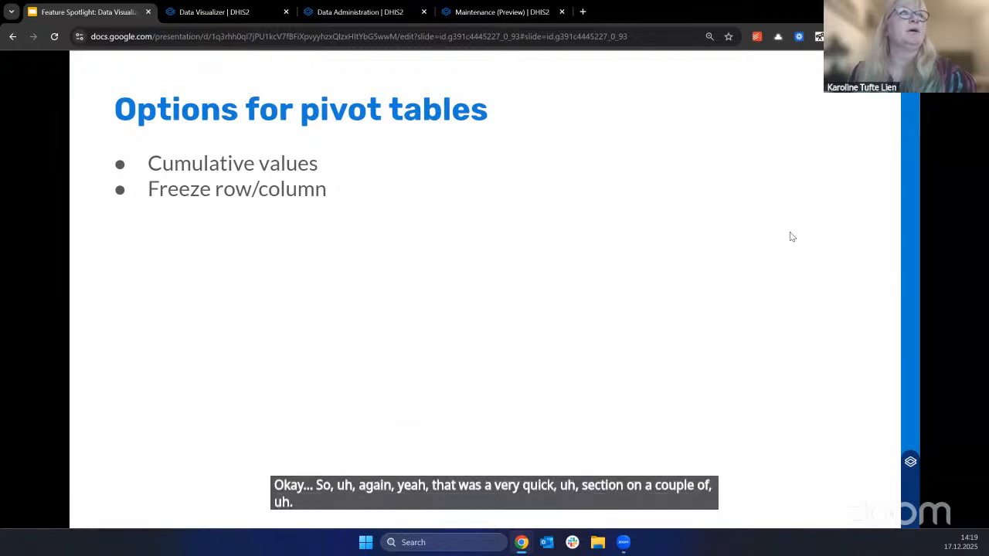
pyautogui.press('Right')
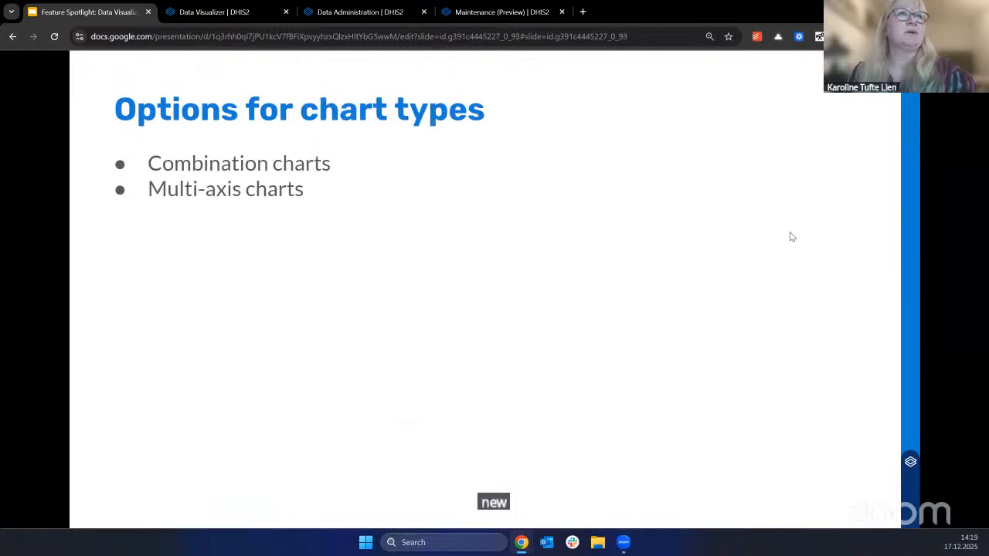
pyautogui.press('Left')
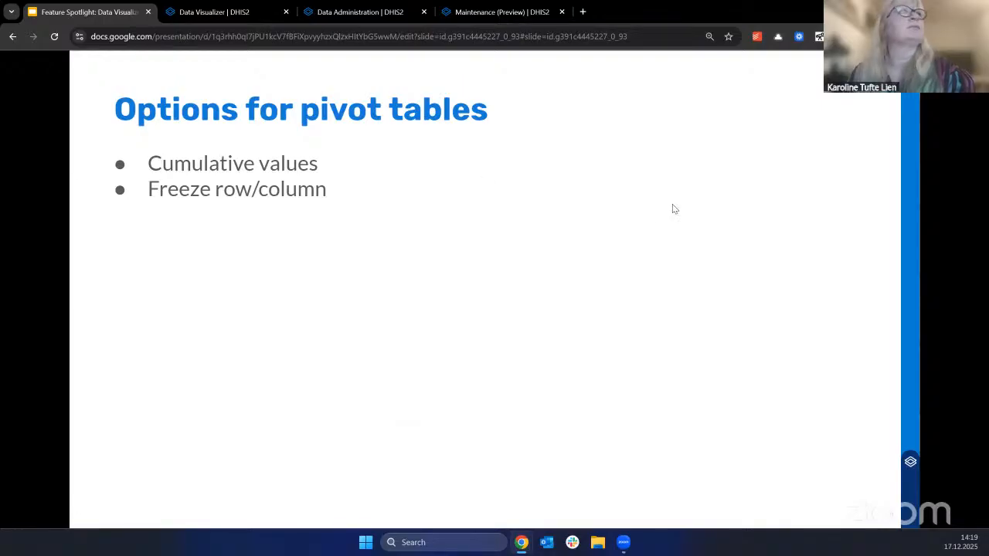
pyautogui.press('Right')
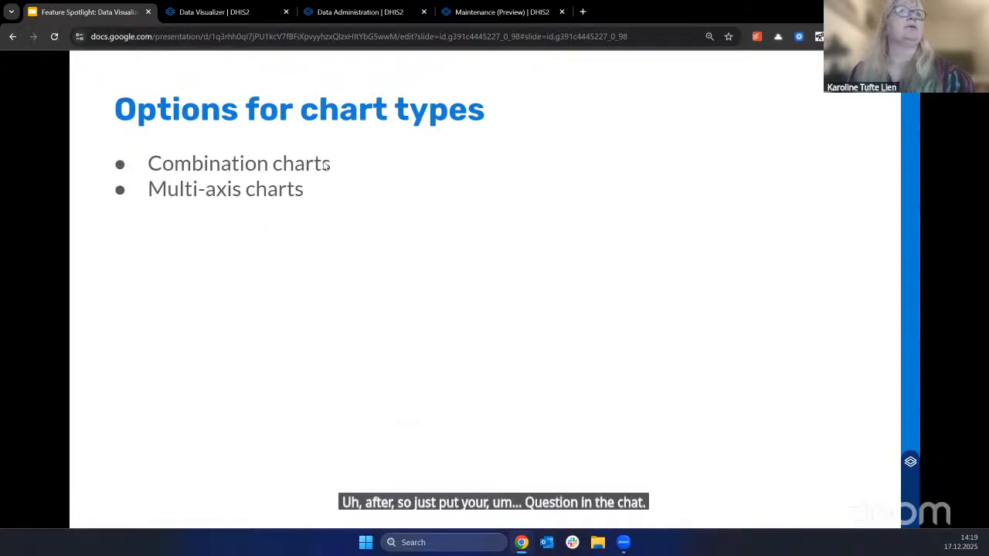
pyautogui.click(229, 11)
pyautogui.click(85, 12)
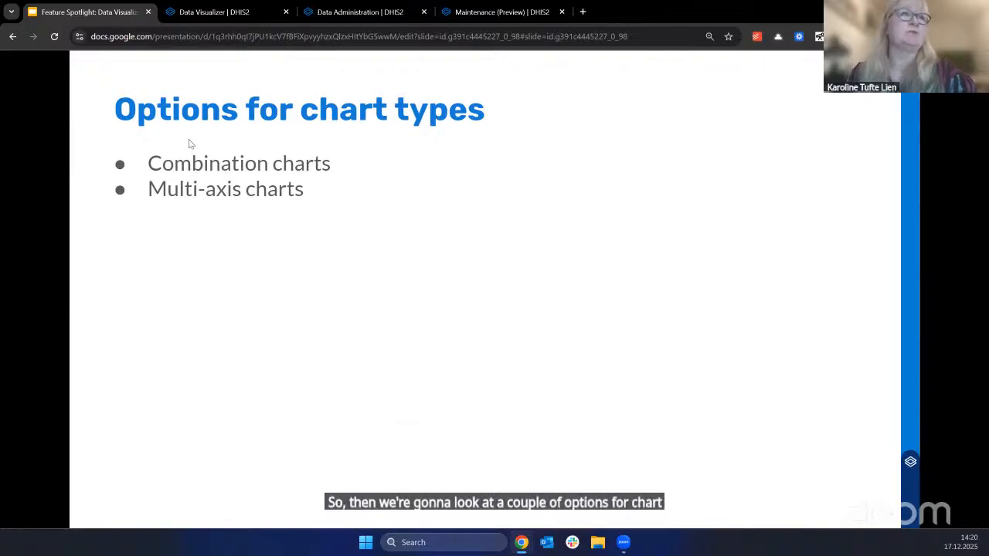
# Step: Switch to the DHIS2 Data Visualizer and start a new visualization of type Column
pyautogui.click(224, 21)
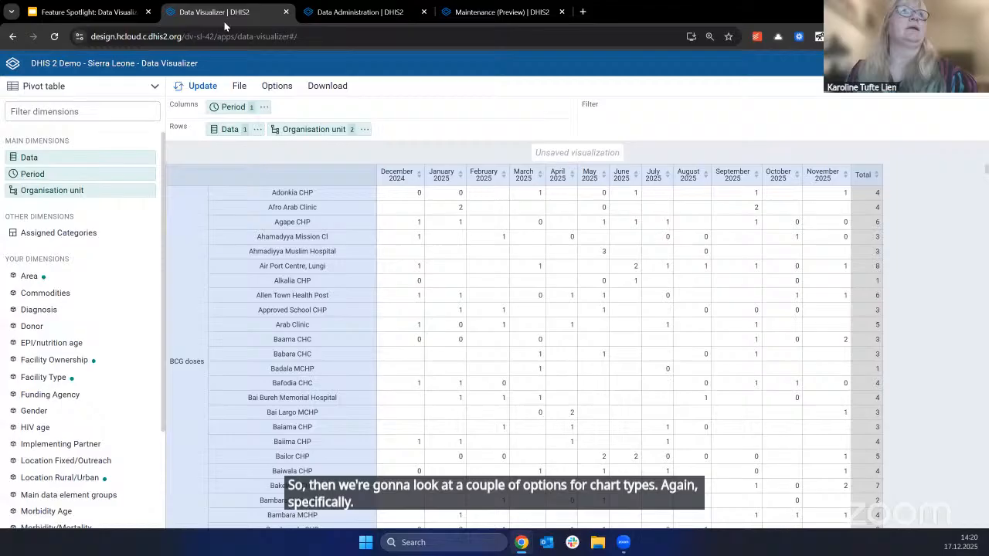
pyautogui.click(239, 86)
pyautogui.click(253, 110)
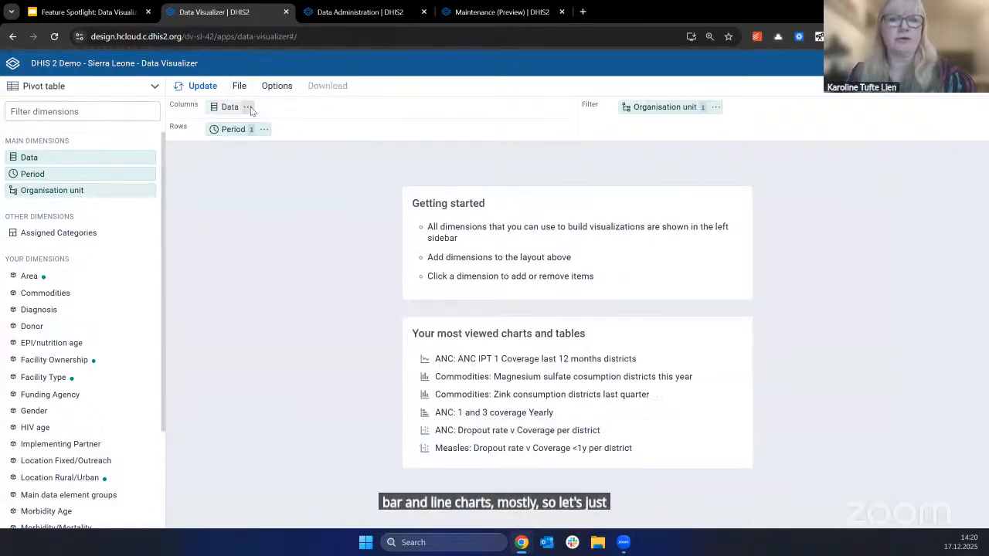
pyautogui.click(110, 86)
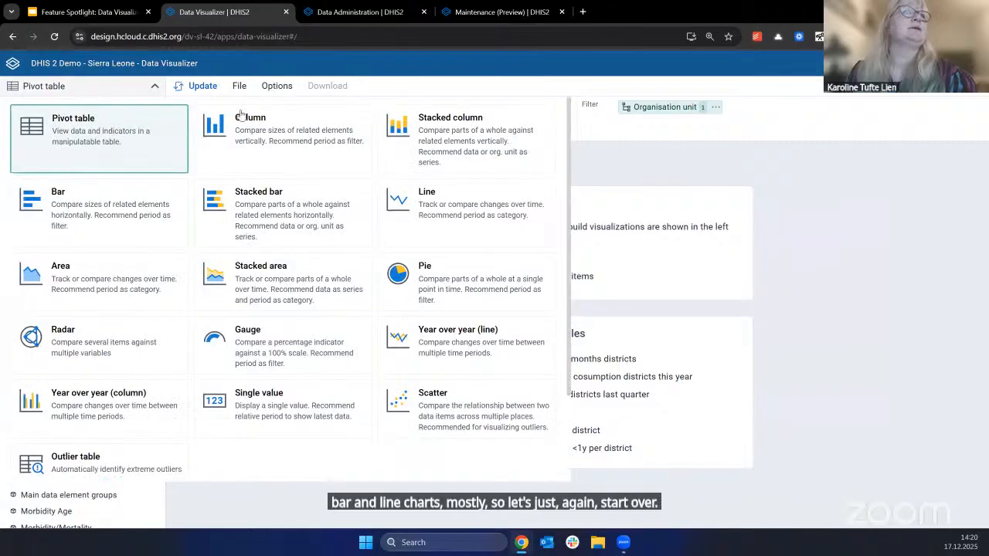
pyautogui.click(302, 146)
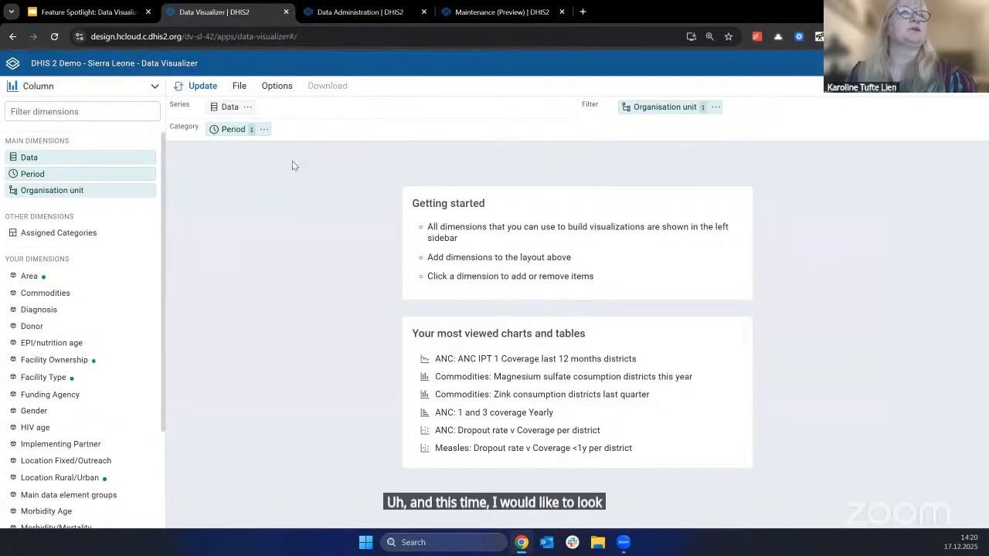
# Step: Add OPV 0 Coverage <1y, OPV 3 Coverage <1y, OPV0 doses given and OPV3 doses given as data items and update the chart
pyautogui.click(230, 107)
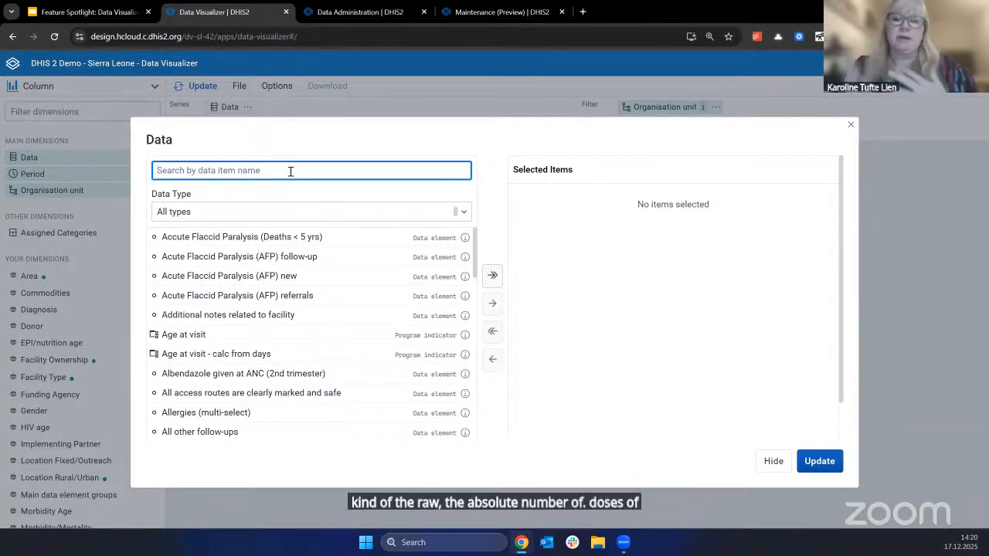
pyautogui.write('opv')
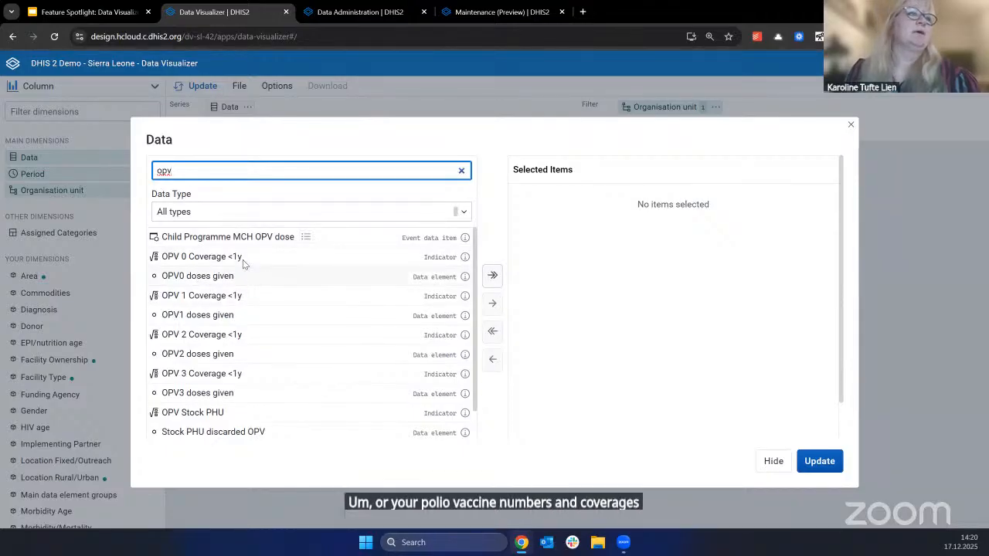
pyautogui.doubleClick(206, 261)
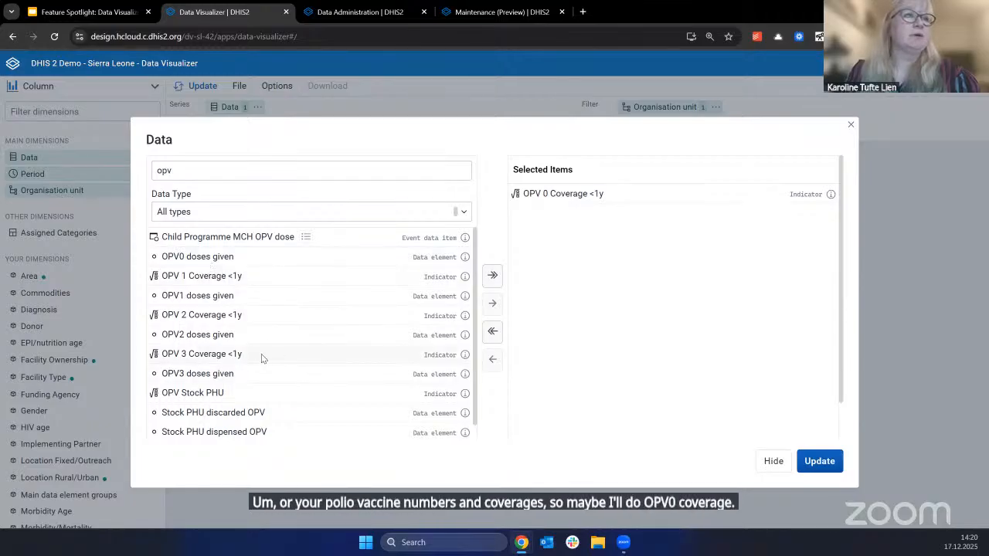
pyautogui.doubleClick(222, 354)
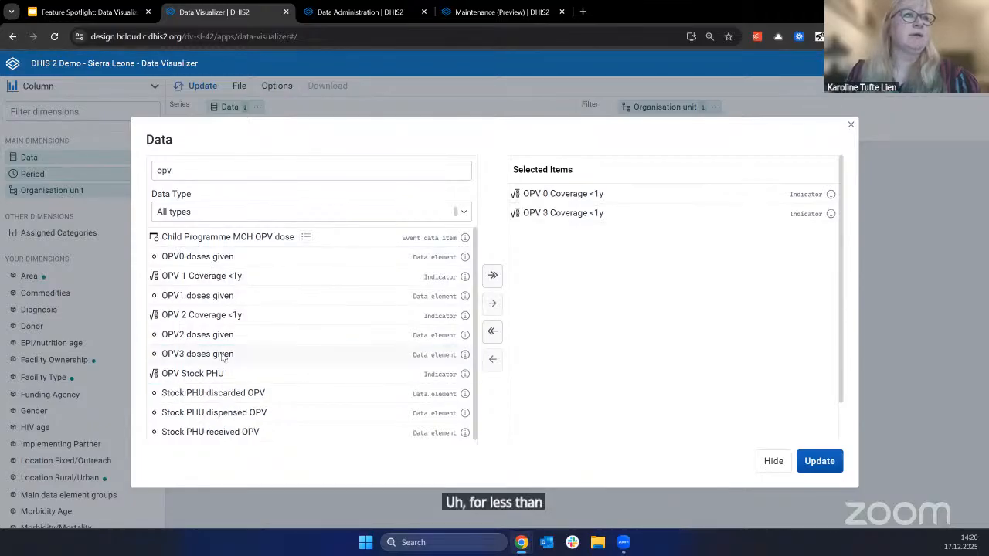
pyautogui.doubleClick(221, 257)
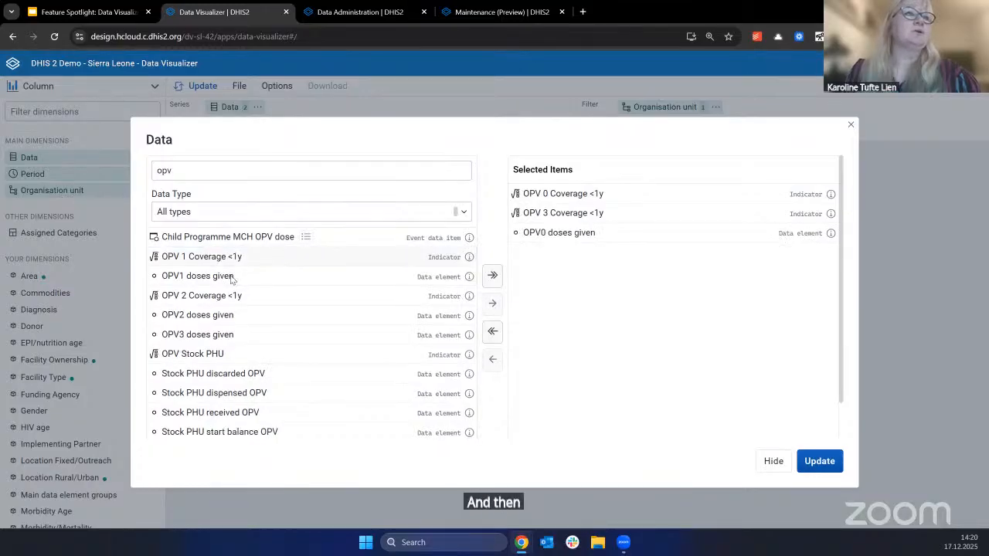
pyautogui.doubleClick(223, 336)
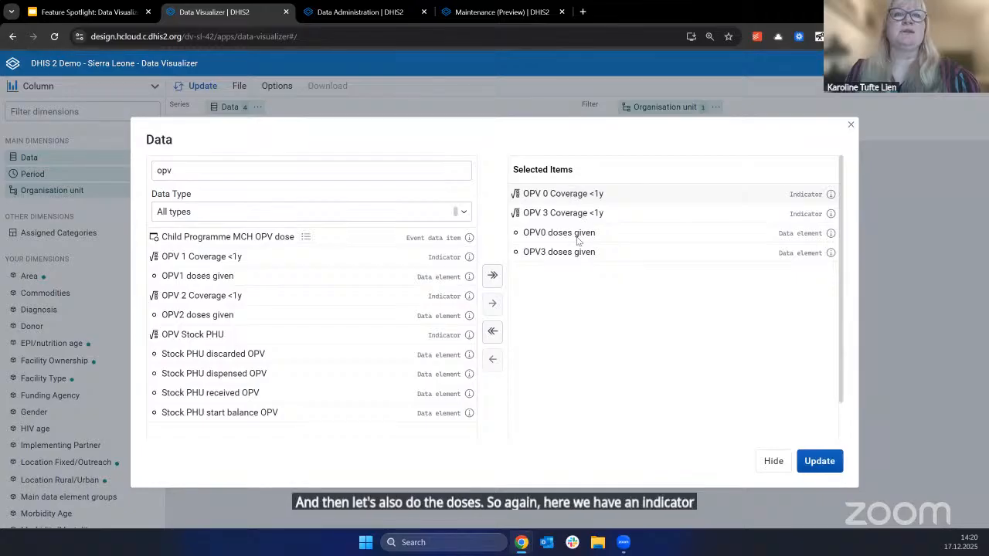
pyautogui.click(820, 462)
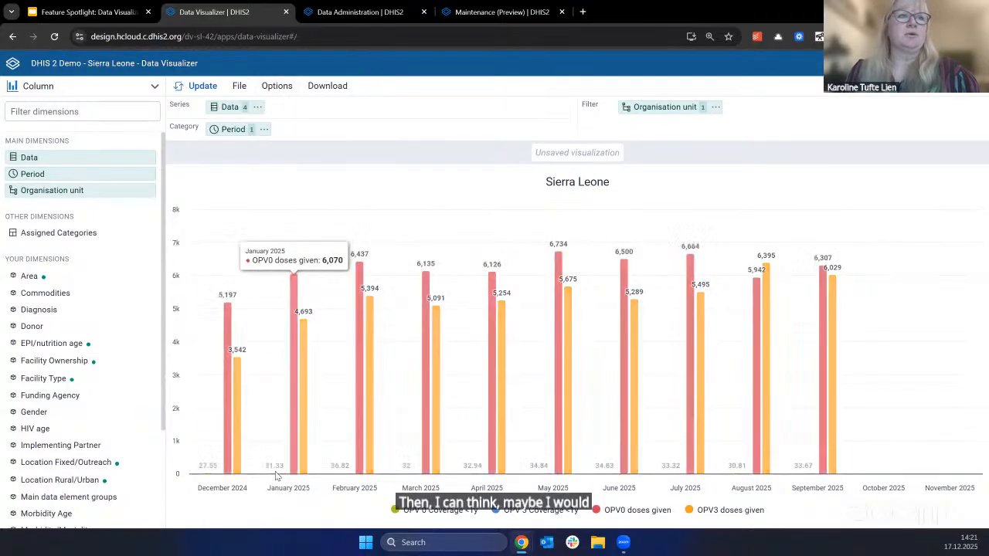
# Step: Set the visualization type of OPV 0 Coverage <1y and OPV 3 Coverage <1y to line and update the chart
pyautogui.click(279, 87)
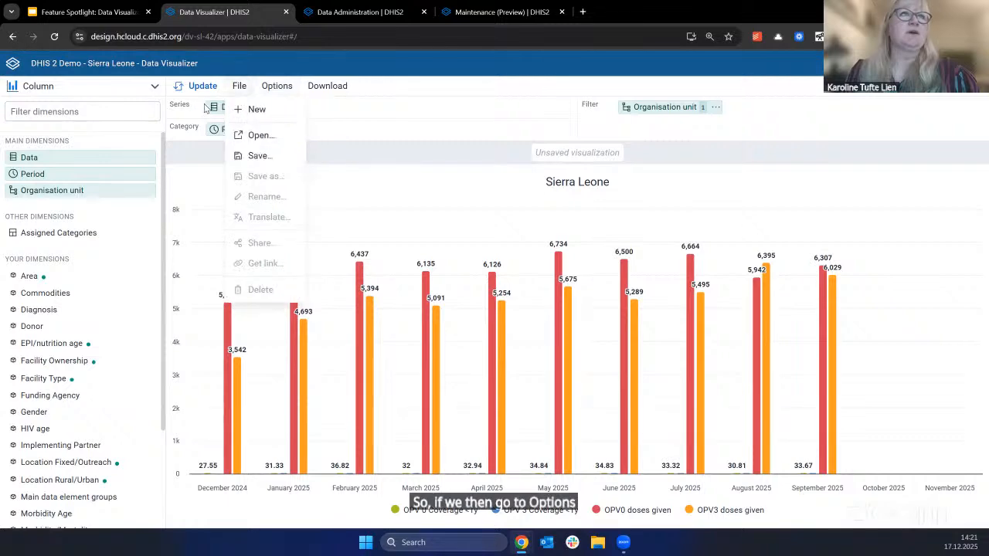
pyautogui.moveTo(277, 86)
pyautogui.click(305, 177)
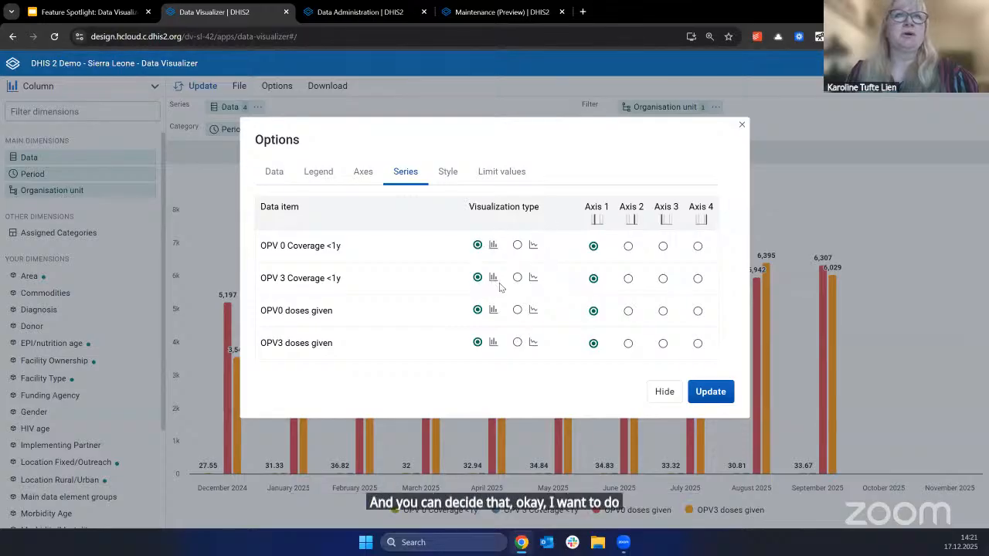
pyautogui.click(517, 246)
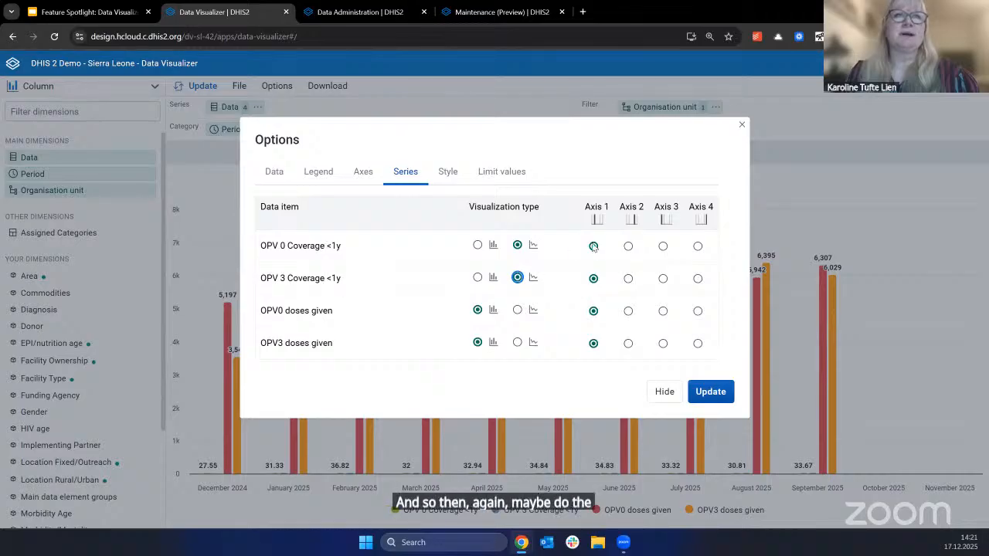
pyautogui.click(711, 392)
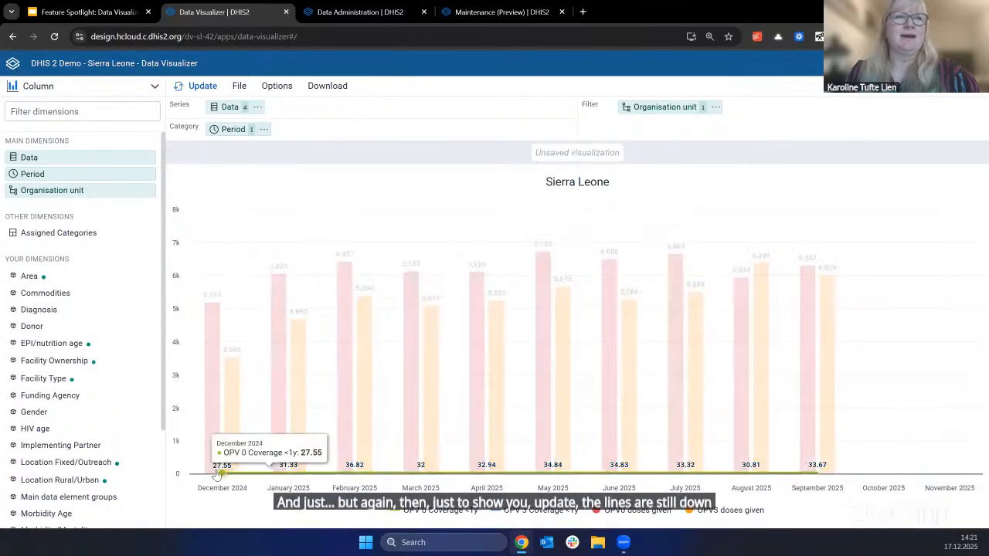
# Step: Assign OPV 0 Coverage <1y to Axis 2, OPV3 doses given to Axis 3 and OPV 3 Coverage <1y to Axis 4, and update the chart
pyautogui.click(275, 89)
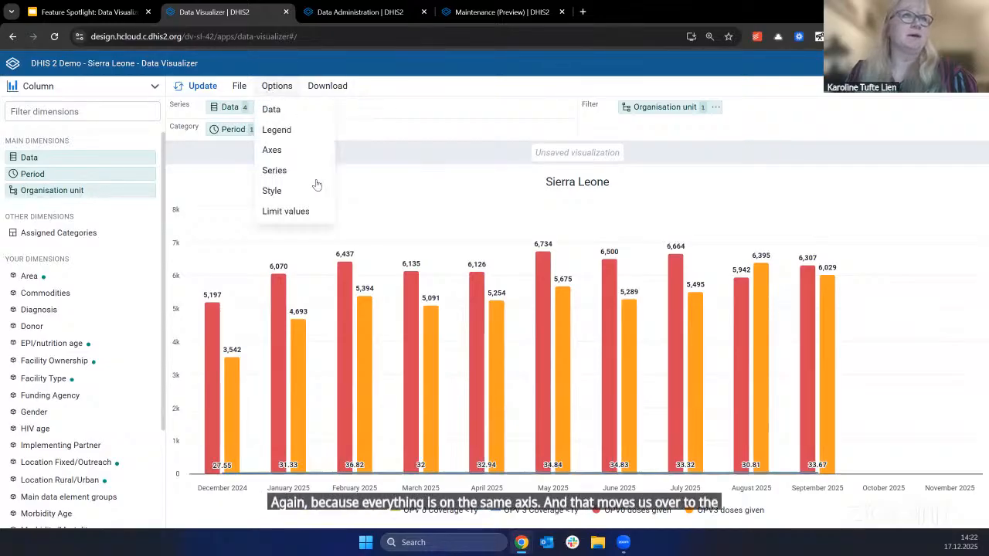
pyautogui.click(289, 170)
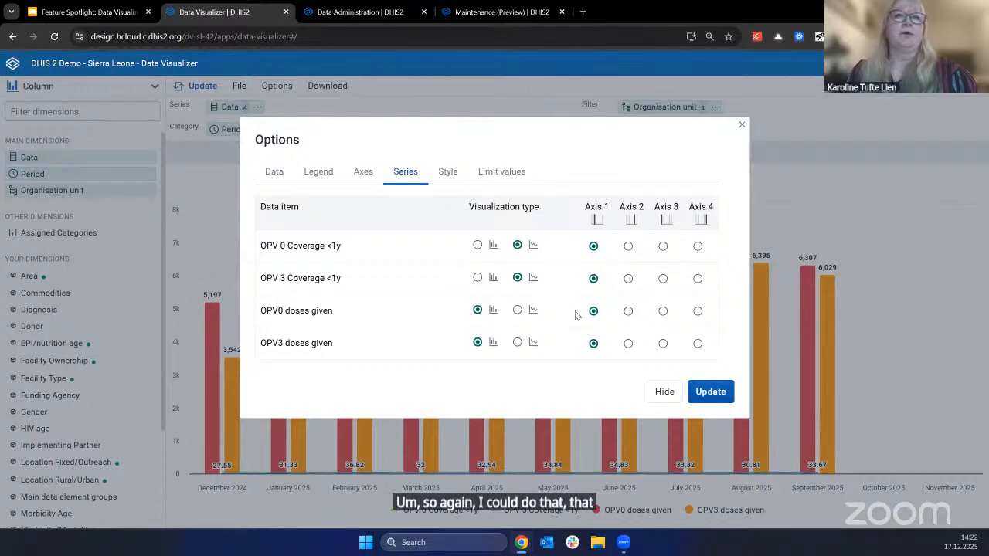
pyautogui.click(663, 345)
pyautogui.click(629, 245)
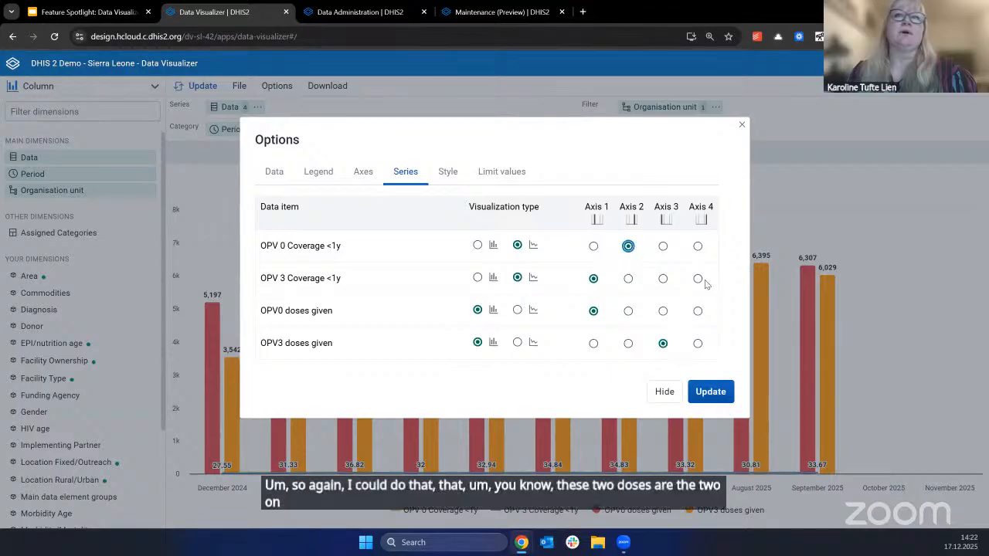
pyautogui.click(698, 279)
pyautogui.click(710, 392)
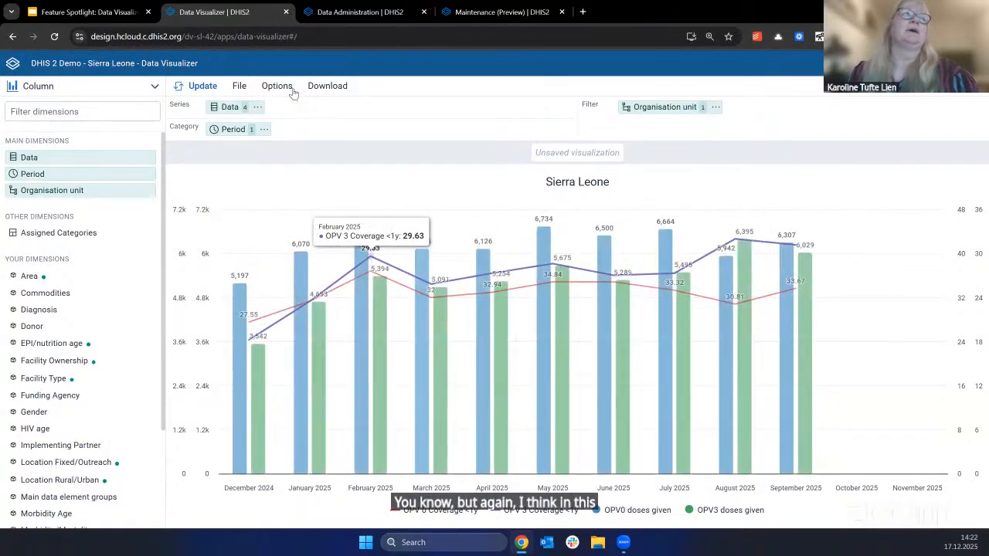
# Step: Move OPV 3 Coverage <1y to Axis 2 and OPV3 doses given to Axis 1 in the series options, and update the chart
pyautogui.click(291, 91)
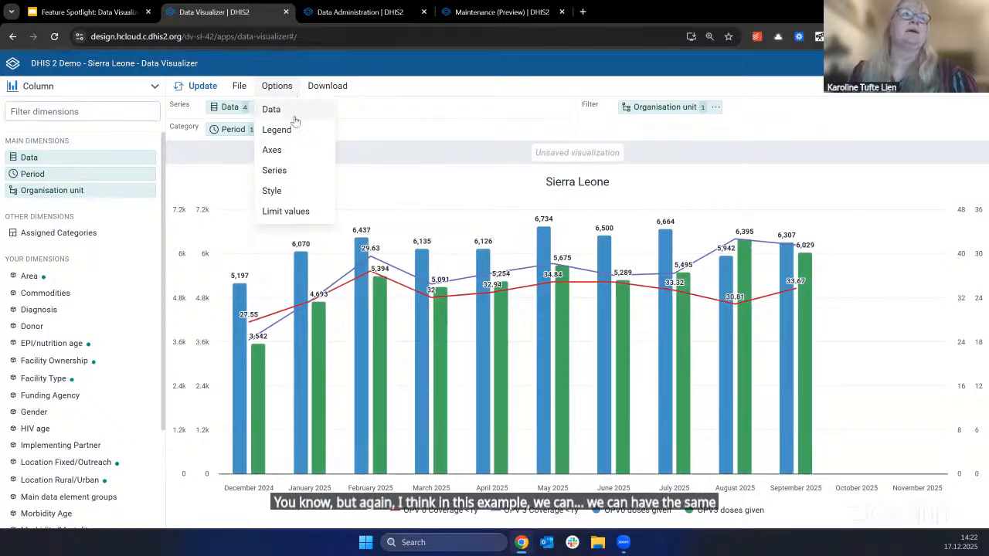
pyautogui.click(275, 170)
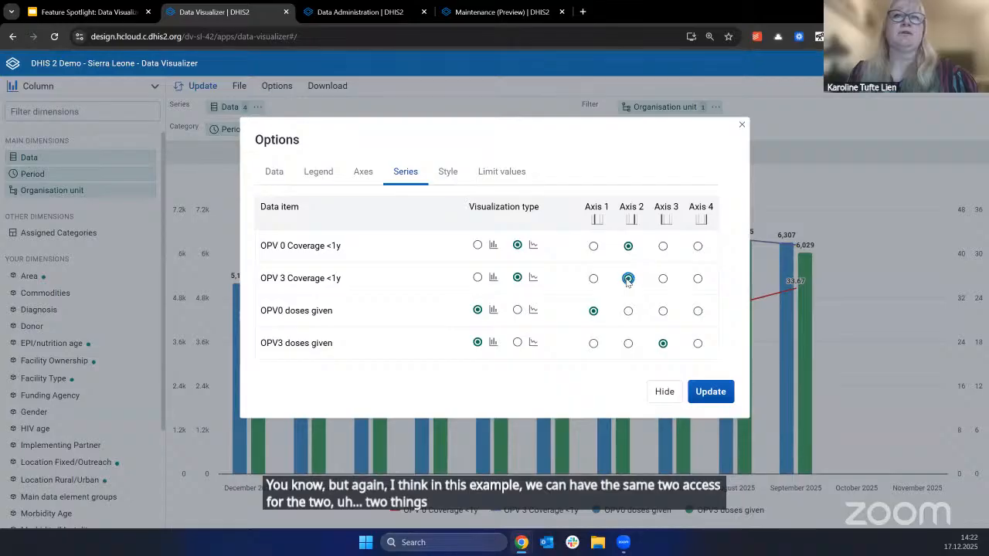
pyautogui.click(593, 343)
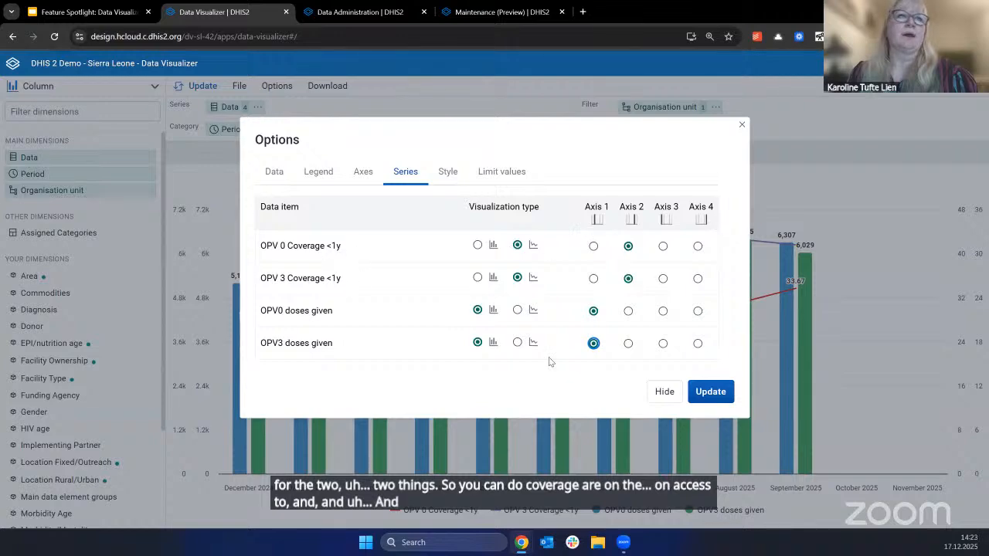
pyautogui.click(722, 393)
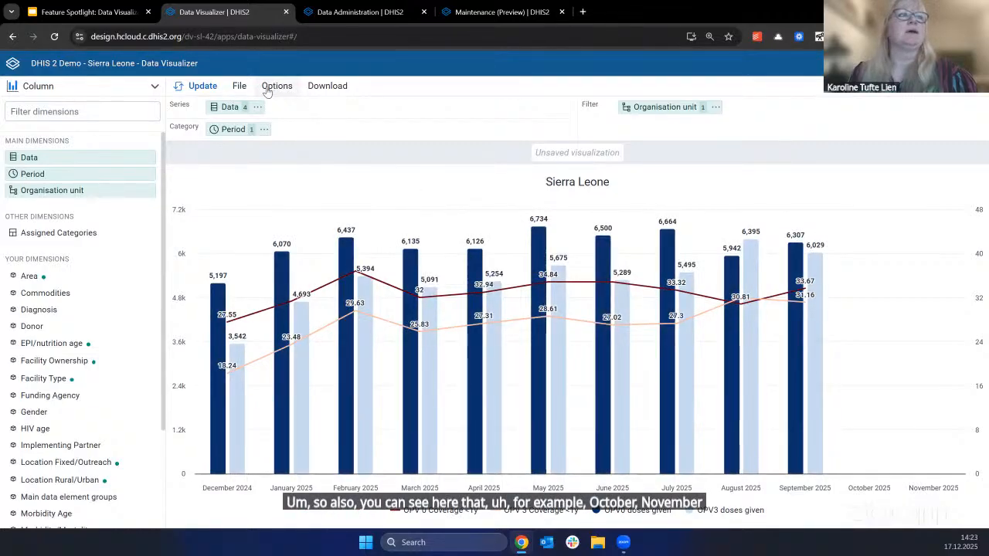
# Step: Enable Hide empty categories with the setting All in the data options and update the chart
pyautogui.click(268, 88)
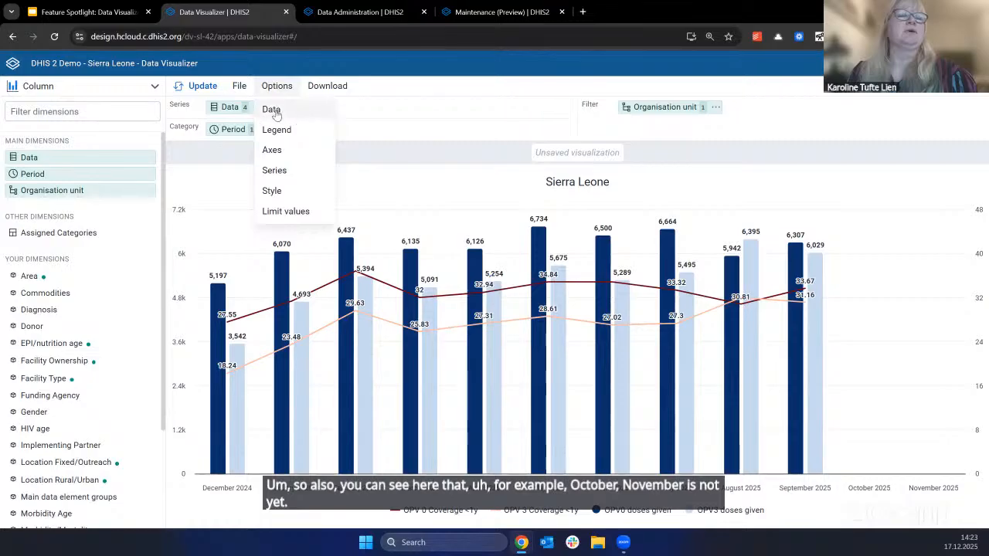
pyautogui.click(273, 111)
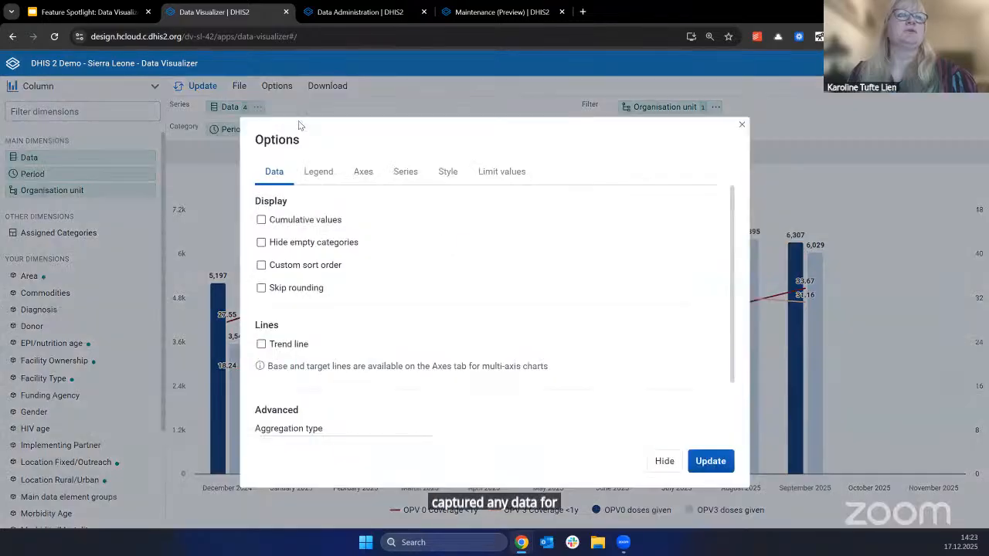
pyautogui.click(294, 245)
pyautogui.click(371, 261)
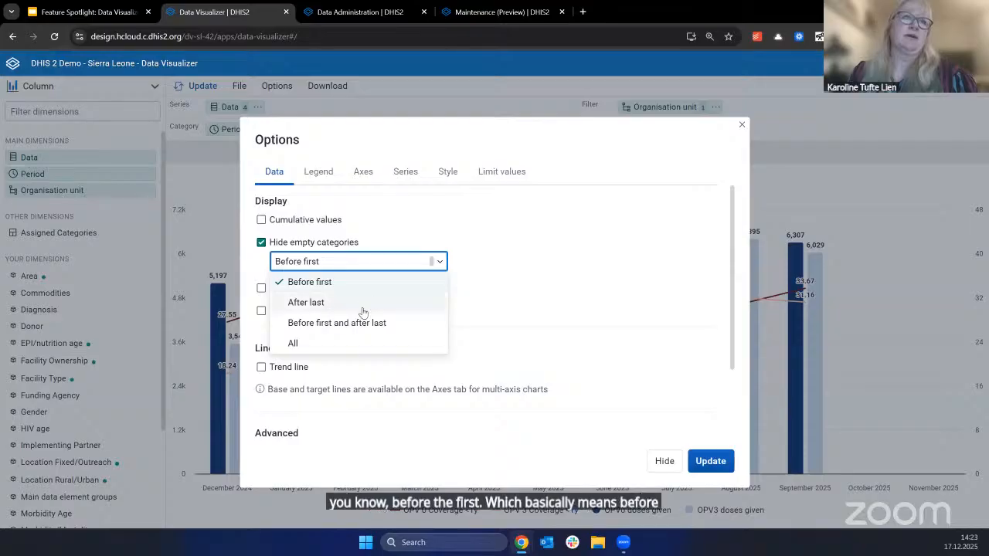
pyautogui.click(310, 347)
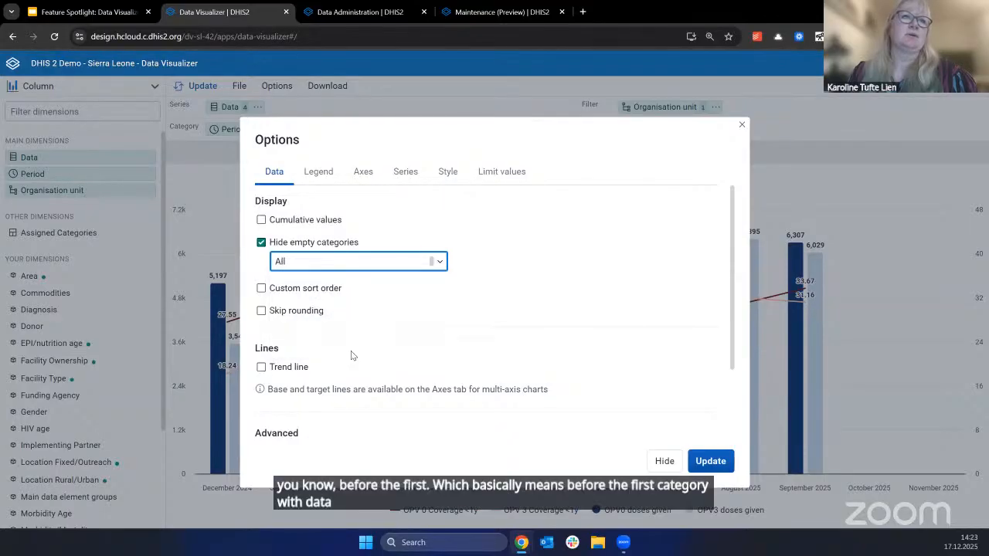
pyautogui.click(710, 461)
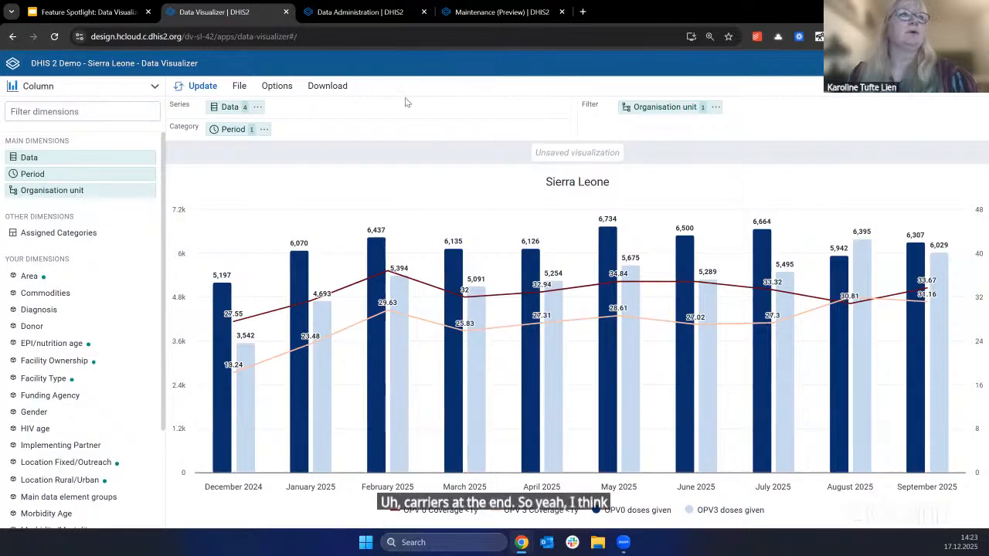
# Step: Give vertical (y) axis 1 the custom title Test Feature Spotlight in the axes options, and look at the title's colour choices
pyautogui.click(278, 90)
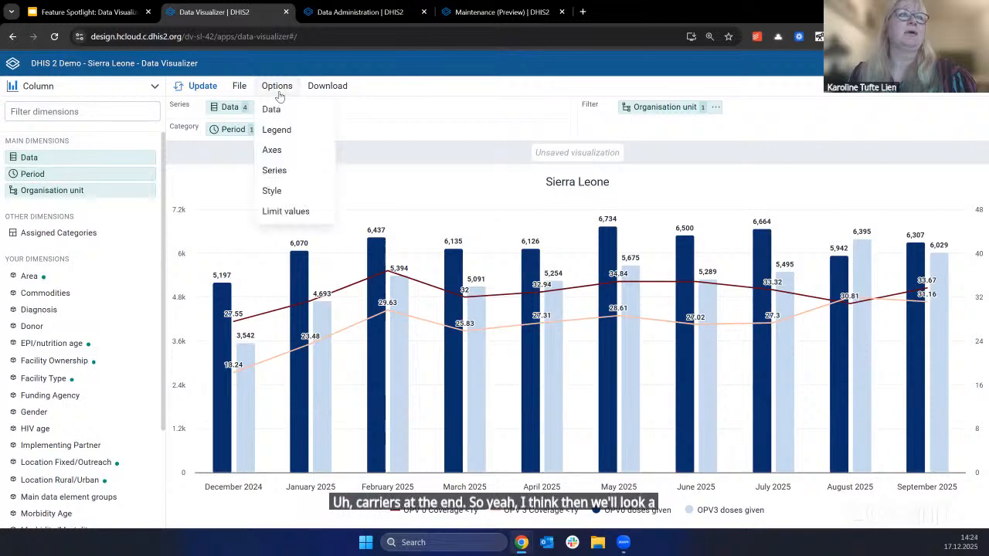
pyautogui.click(299, 156)
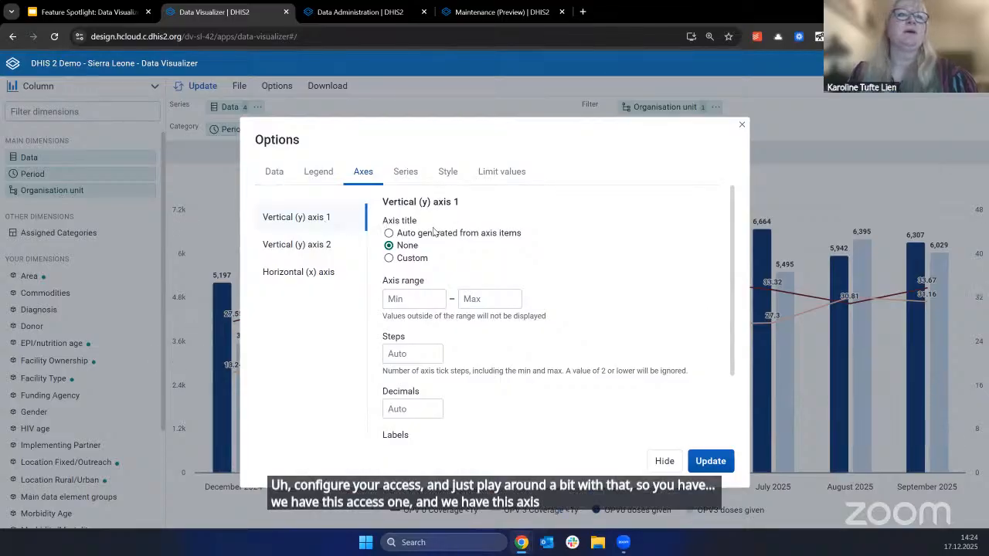
pyautogui.click(422, 240)
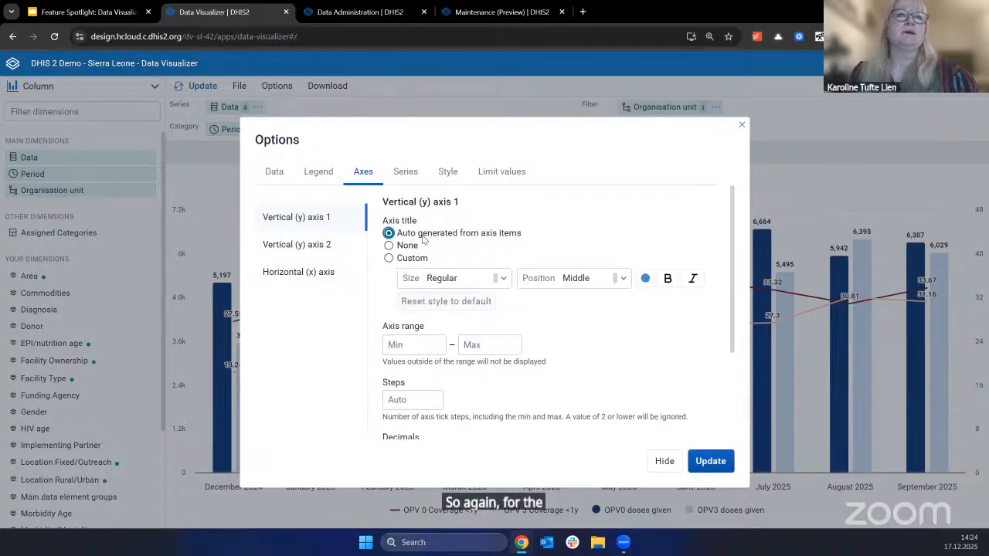
pyautogui.click(401, 258)
pyautogui.click(440, 278)
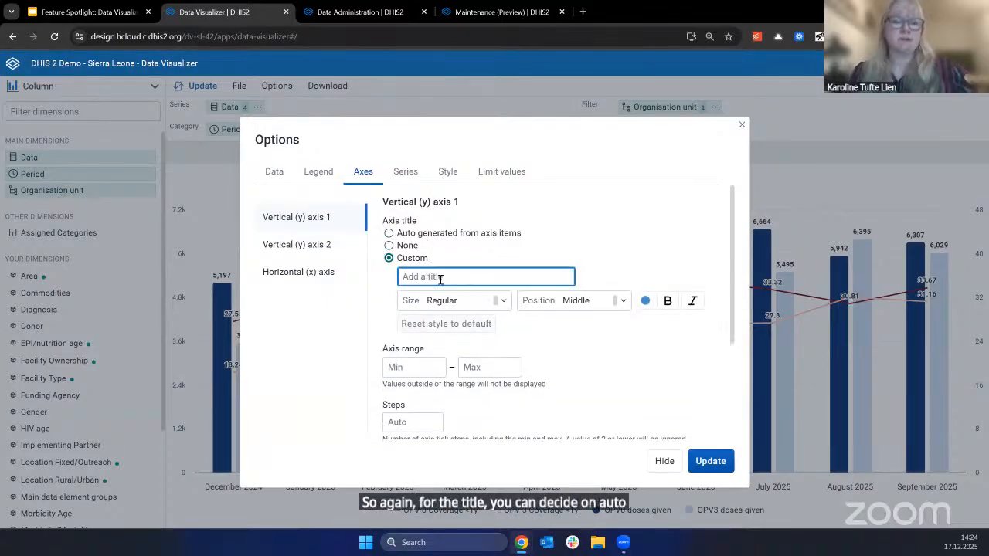
pyautogui.write('Tes')
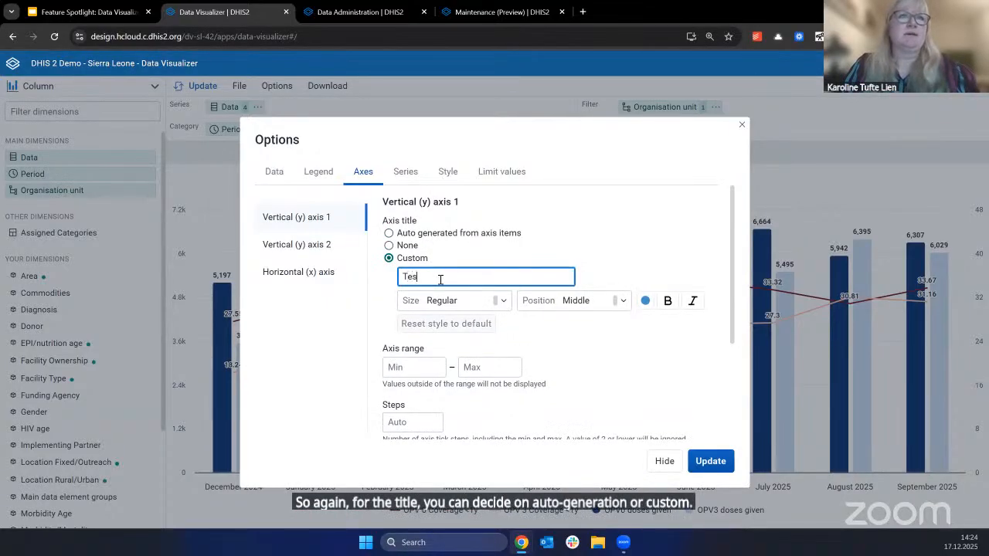
pyautogui.write('t Feature Spotlight')
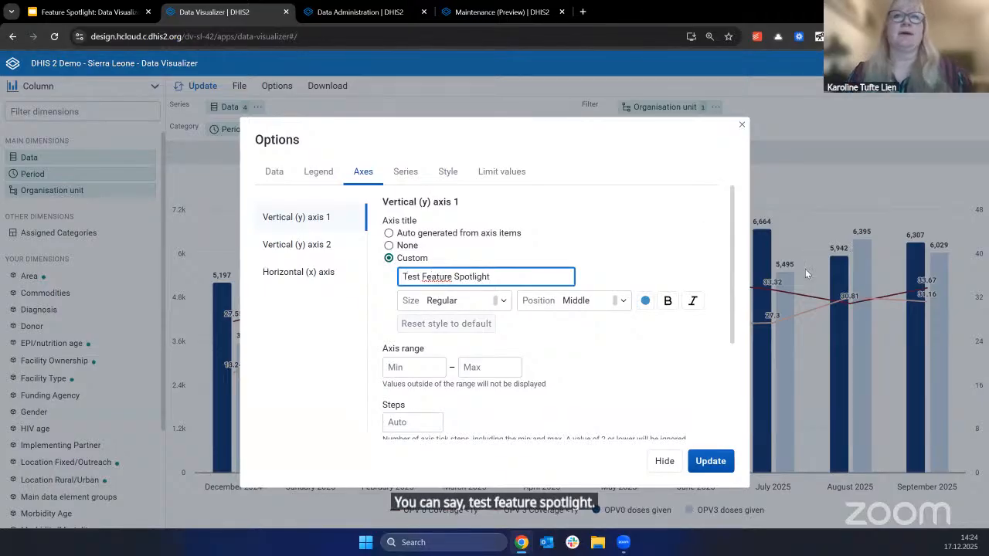
pyautogui.click(646, 301)
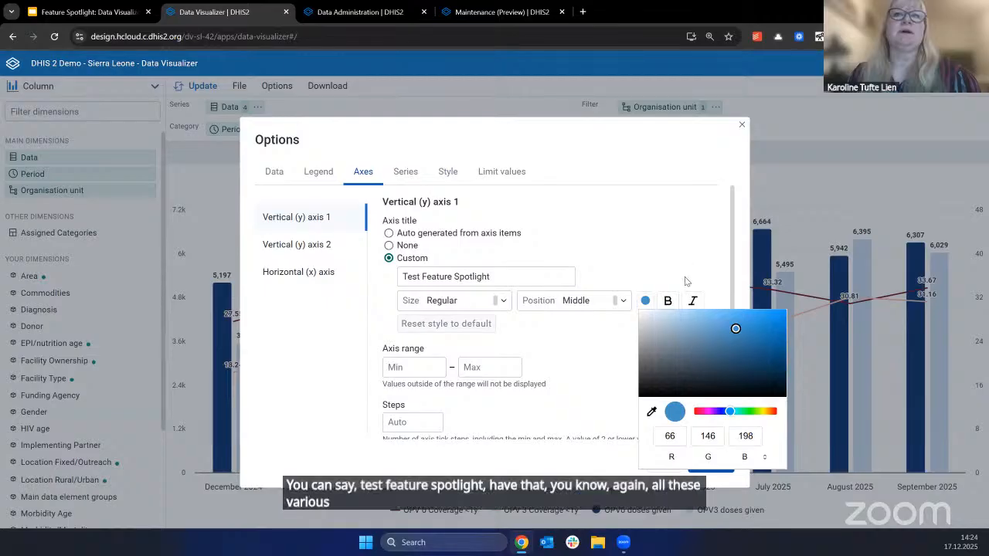
pyautogui.click(506, 338)
# Step: Set the axis range maximum of vertical (y) axis 1 to 6000 and its number of steps to 20
pyautogui.scroll(-1, 505, 338)
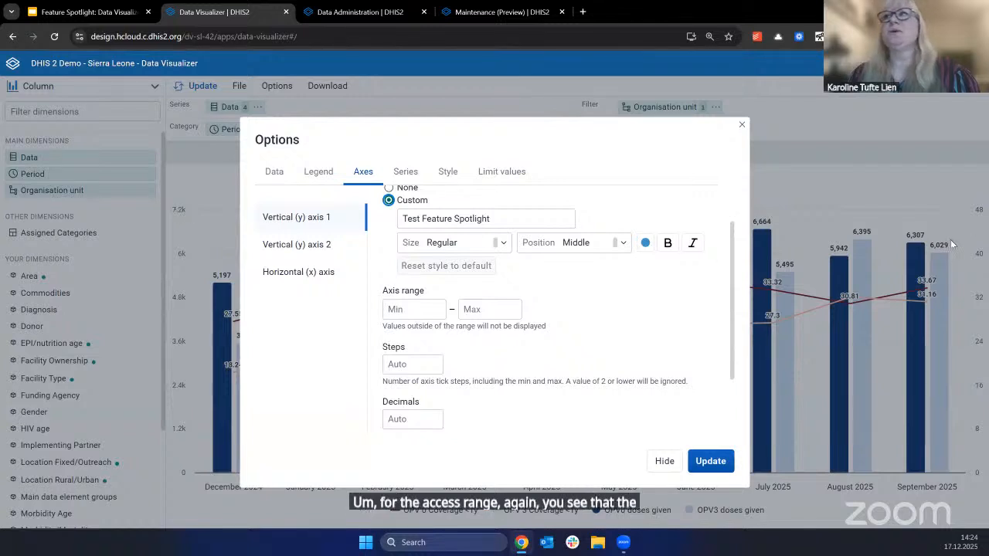
pyautogui.click(487, 309)
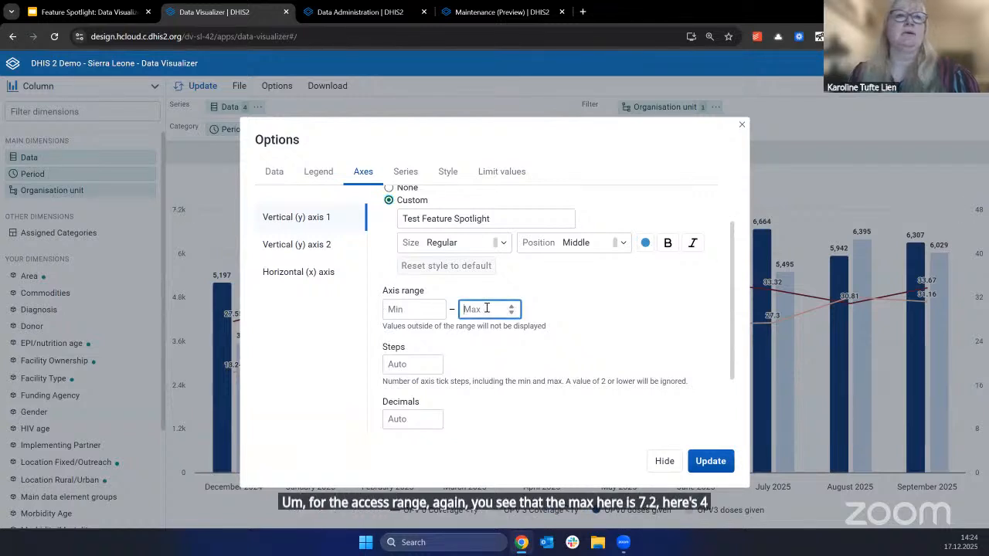
pyautogui.click(509, 312)
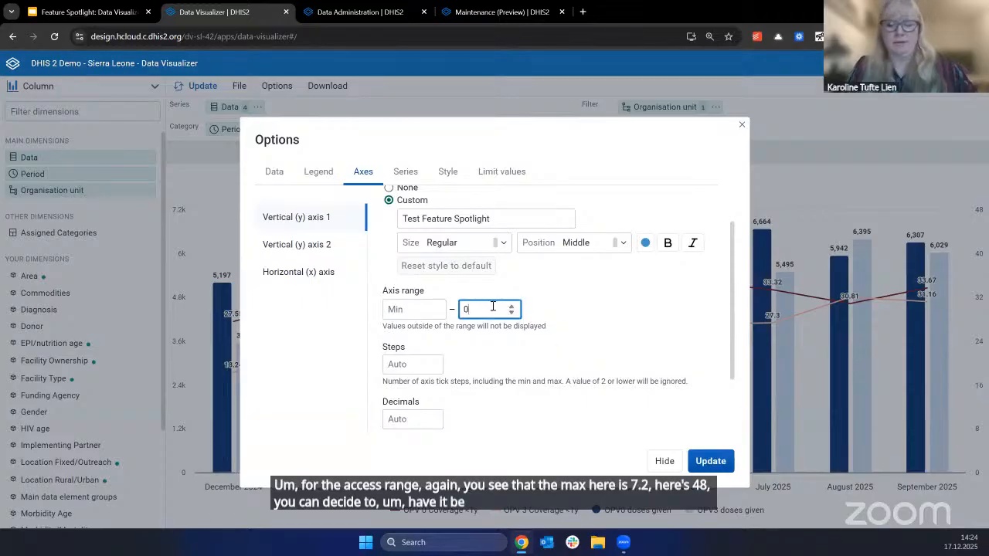
pyautogui.press('BackSpace')
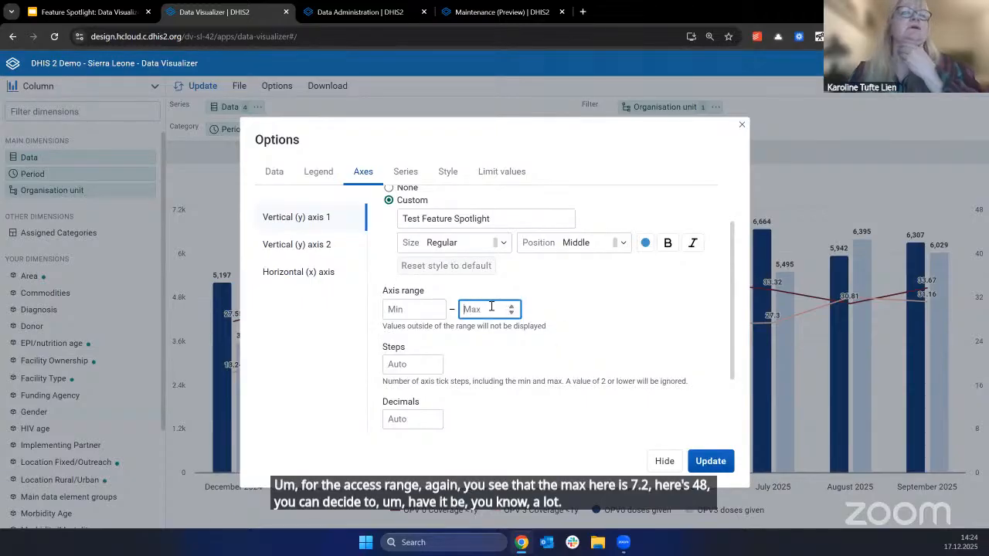
pyautogui.write('60')
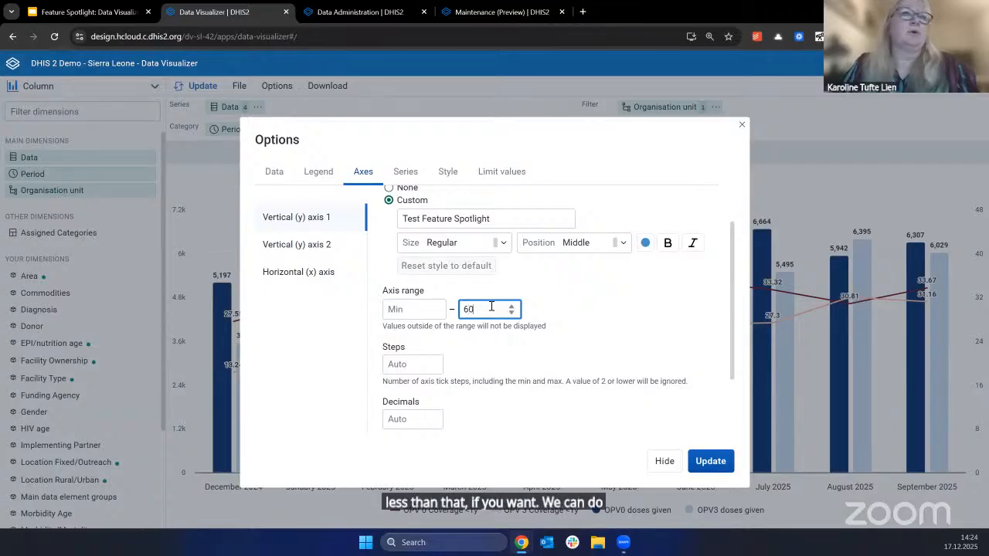
pyautogui.write('00')
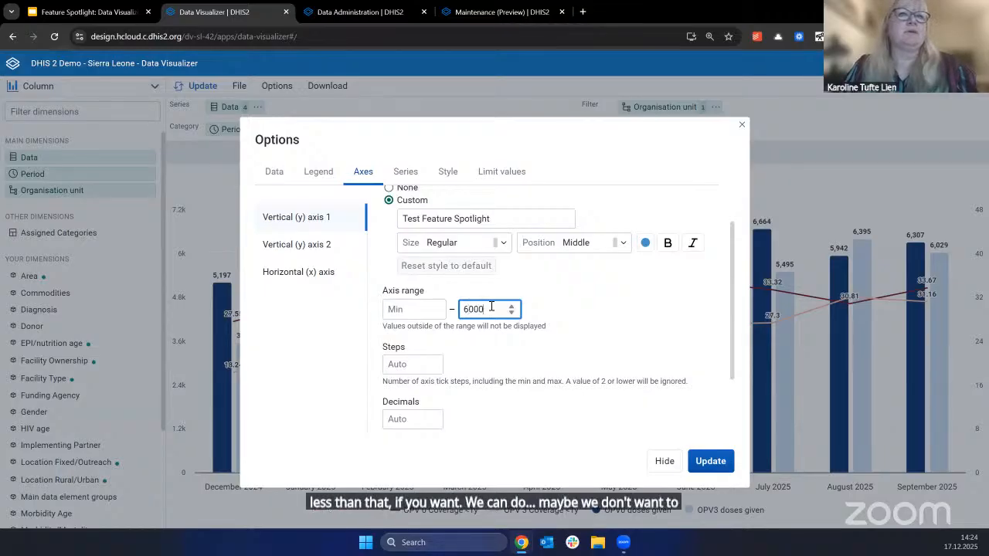
pyautogui.scroll(-1, 495, 371)
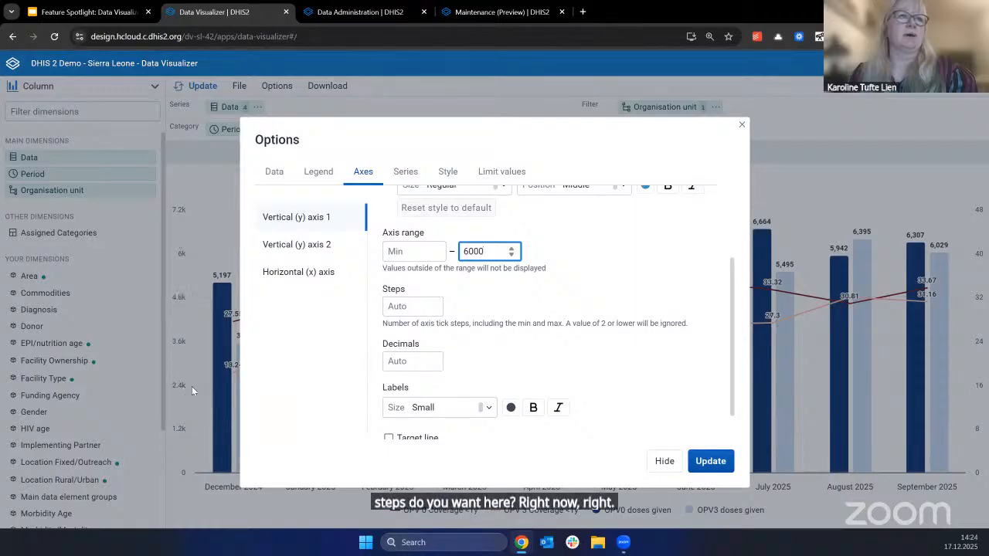
pyautogui.click(398, 307)
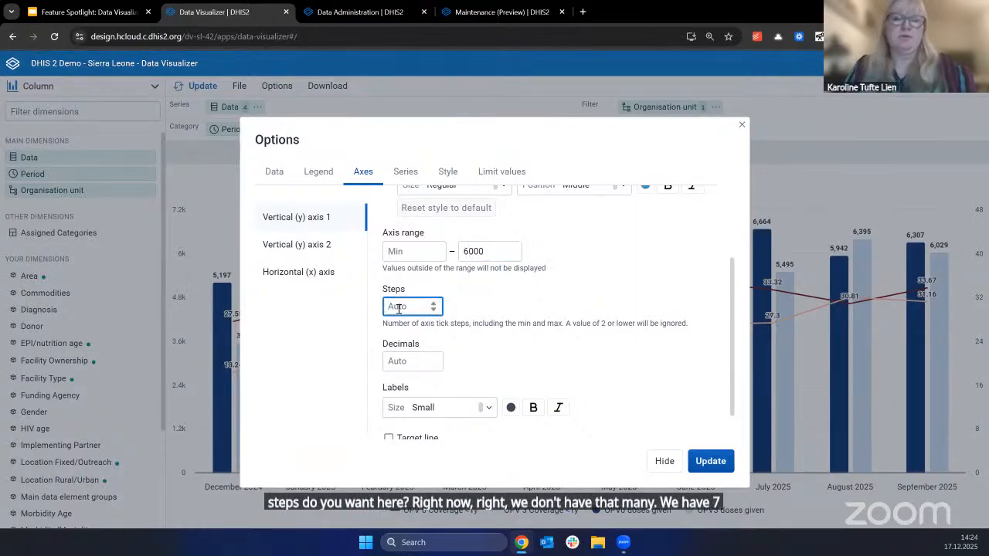
pyautogui.write('20')
pyautogui.scroll(-1, 566, 324)
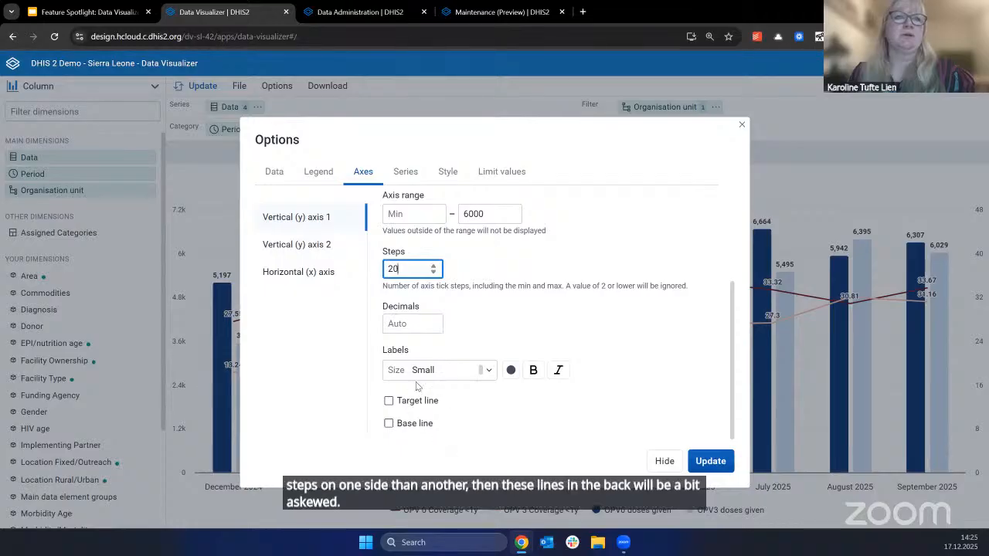
# Step: Add a target line titled Target line at value 5000 to vertical (y) axis 1 and update the chart
pyautogui.click(431, 403)
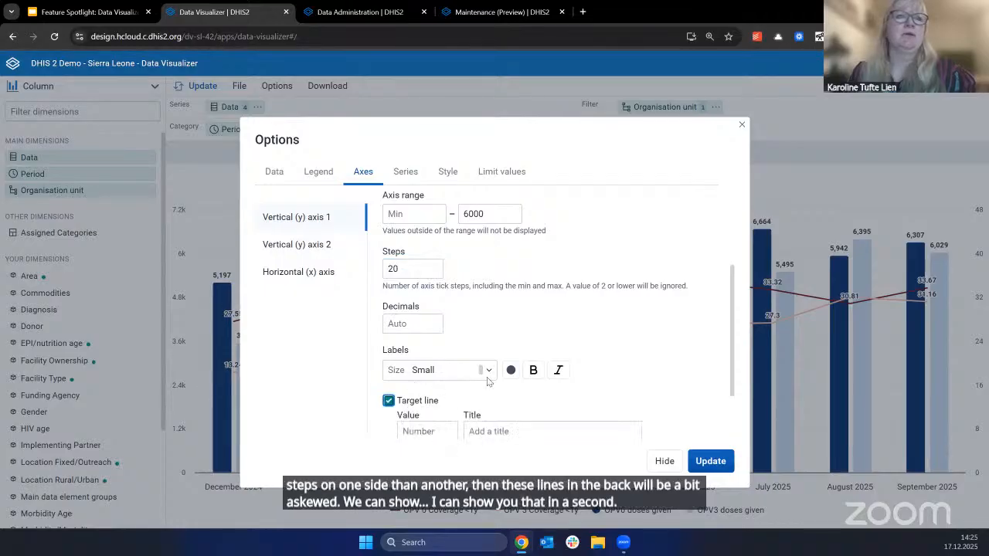
pyautogui.scroll(-1, 488, 381)
pyautogui.click(426, 350)
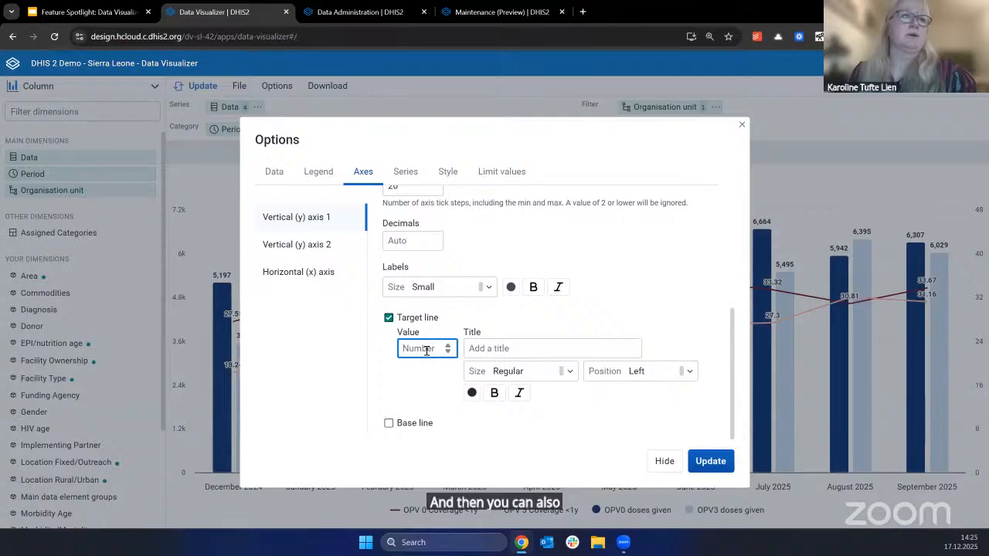
pyautogui.write('50')
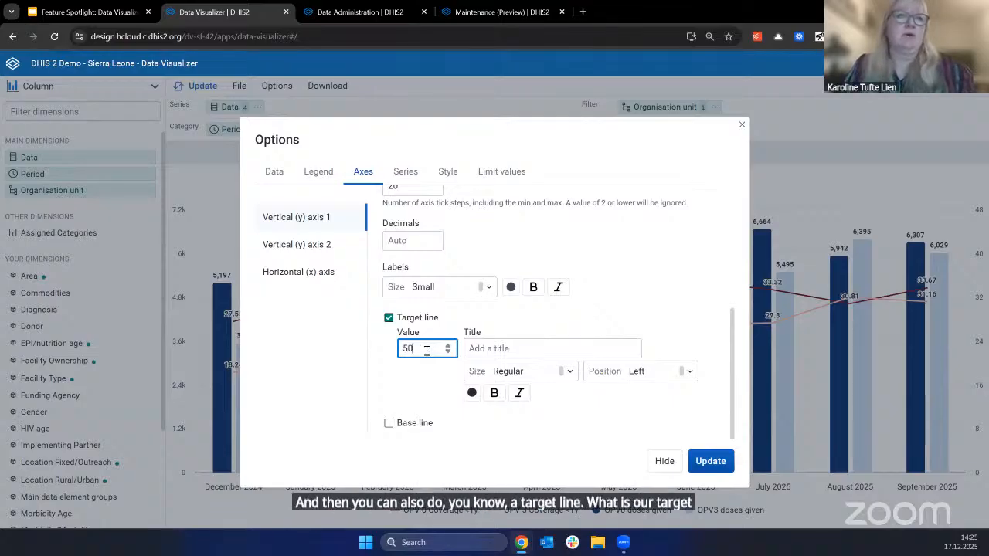
pyautogui.write('00')
pyautogui.click(541, 345)
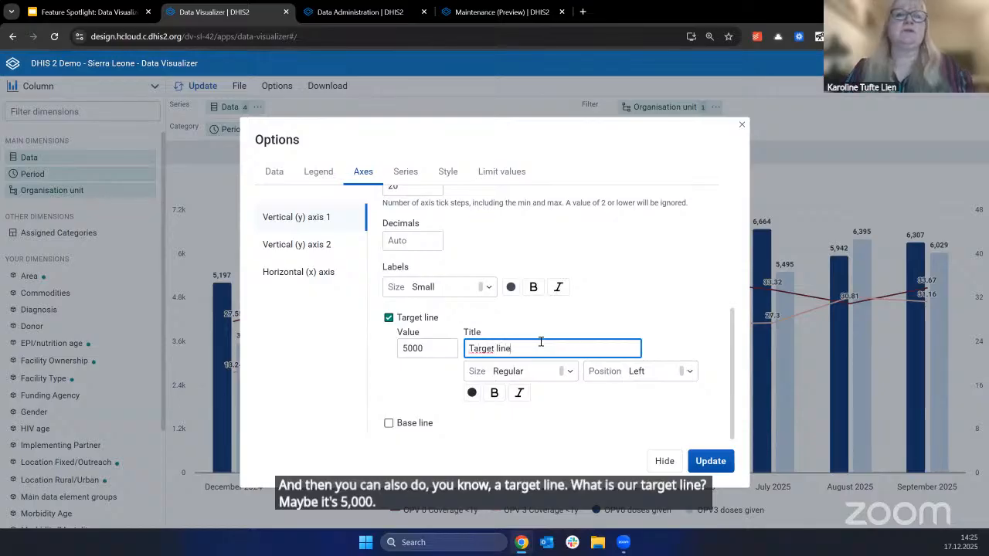
pyautogui.click(710, 461)
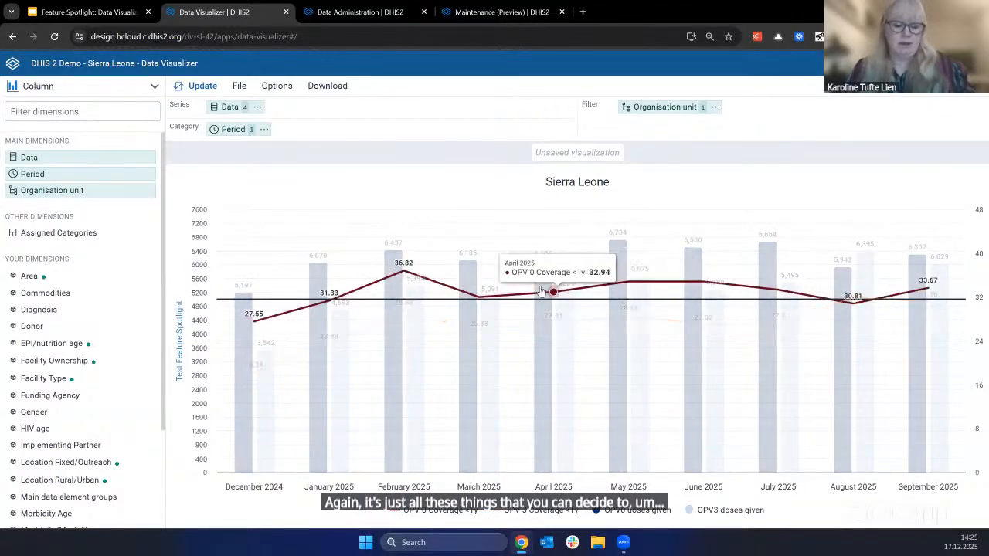
# Step: Check the target line's title on the chart at a smaller page zoom and restore the enlarged zoom
pyautogui.hotkey('ctrl', '-')
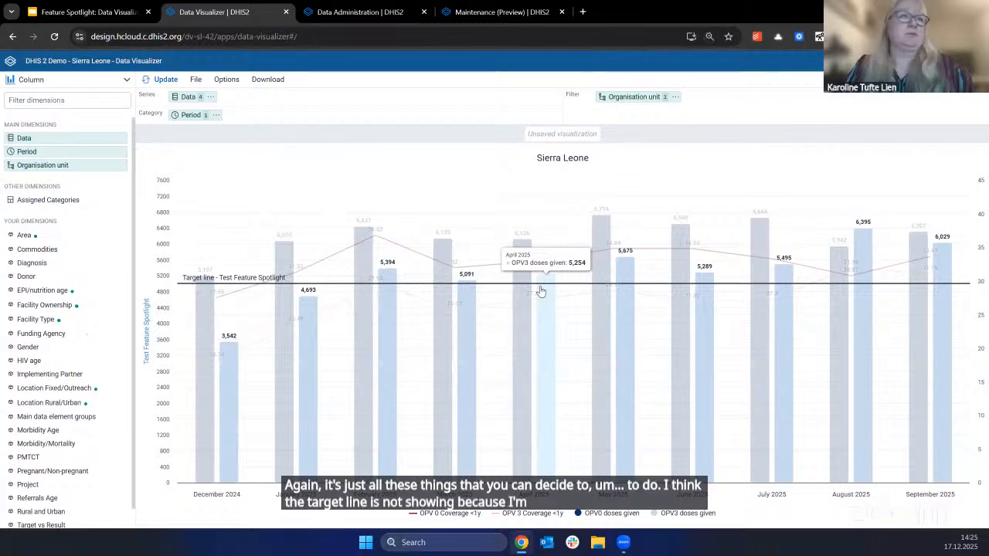
pyautogui.hotkey('ctrl', '+')
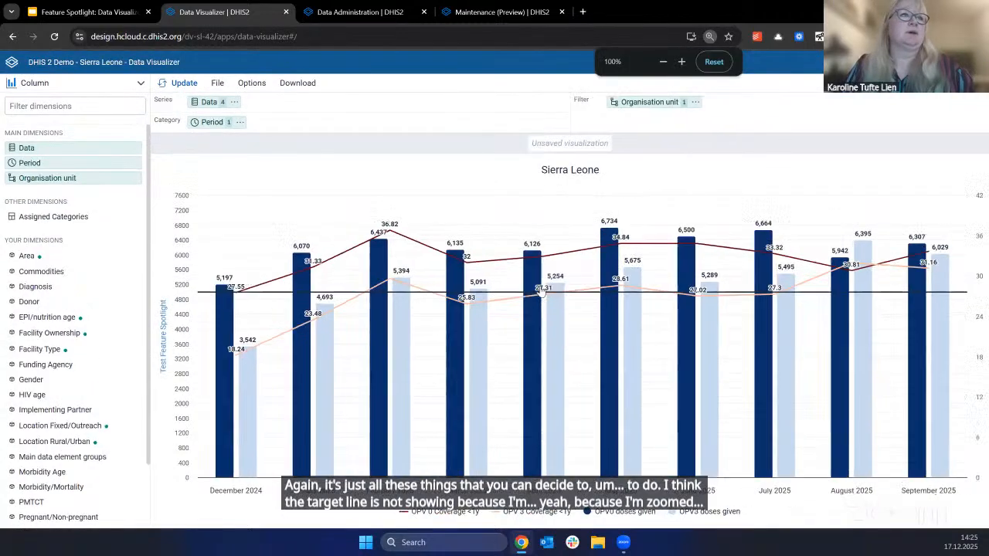
pyautogui.hotkey('ctrl', '+')
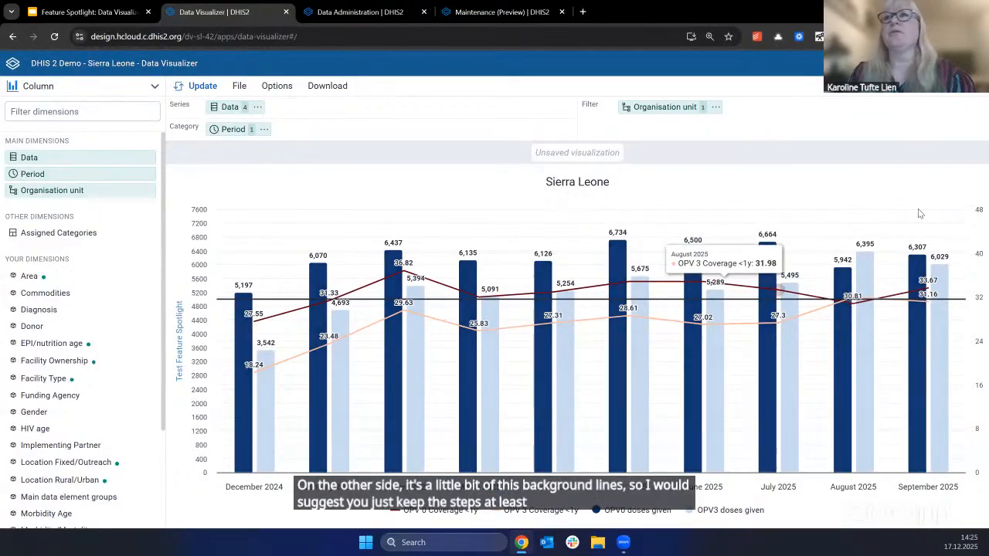
# Step: Set the number of steps of vertical (y) axis 2 to 20 in the axes options and update the chart
pyautogui.click(277, 86)
pyautogui.click(292, 153)
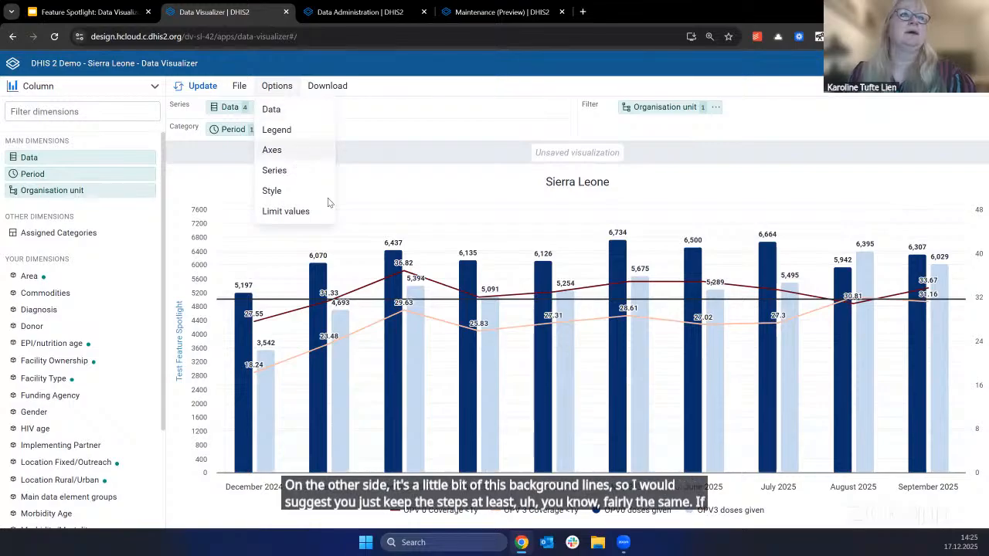
pyautogui.click(297, 244)
pyautogui.scroll(-2, 397, 270)
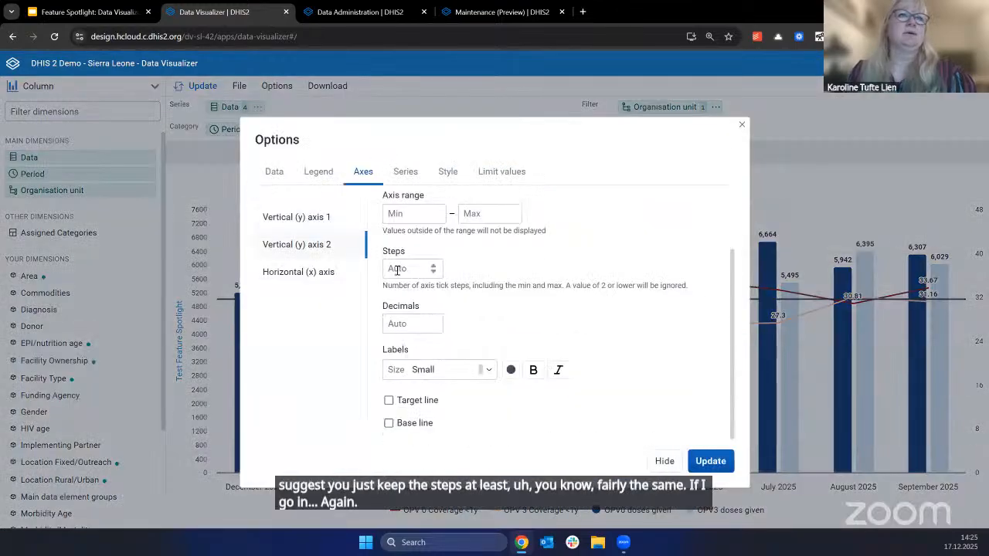
pyautogui.click(396, 270)
pyautogui.write('20')
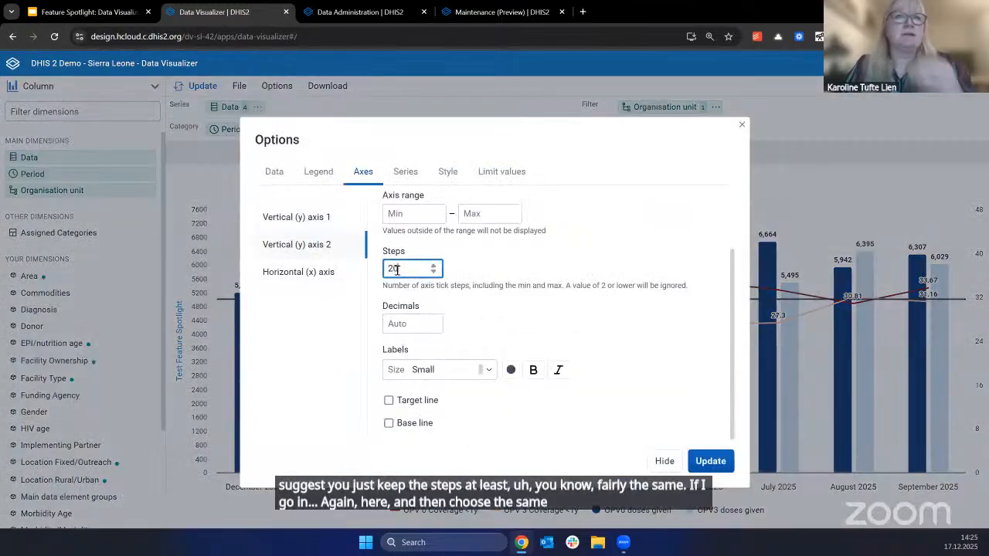
pyautogui.click(716, 466)
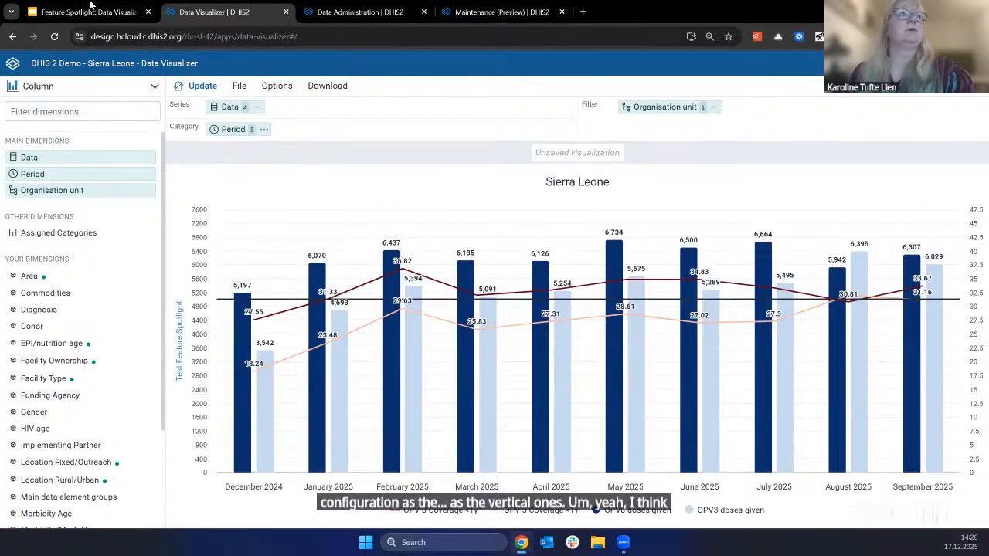
# Step: Switch to the Feature Spotlight presentation in Google Slides
pyautogui.click(90, 9)
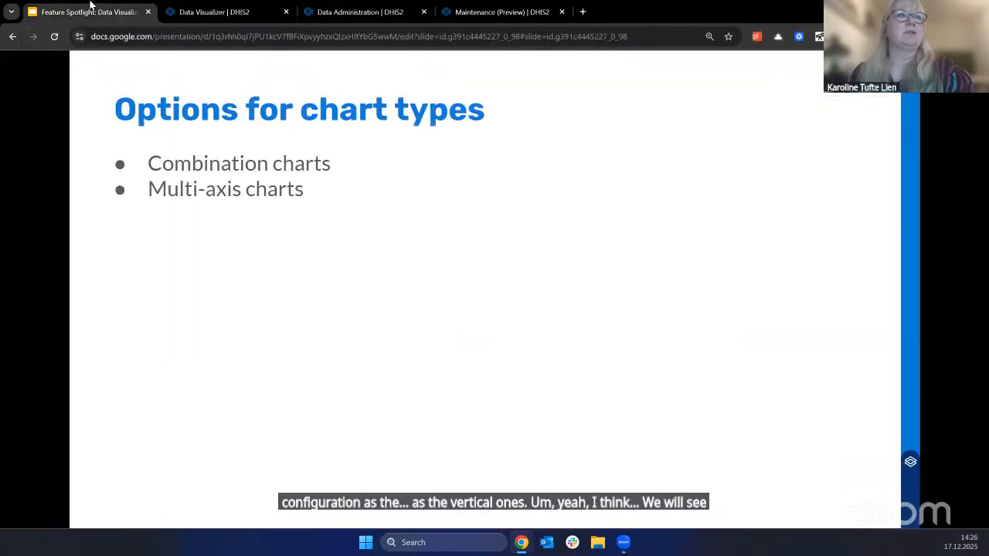
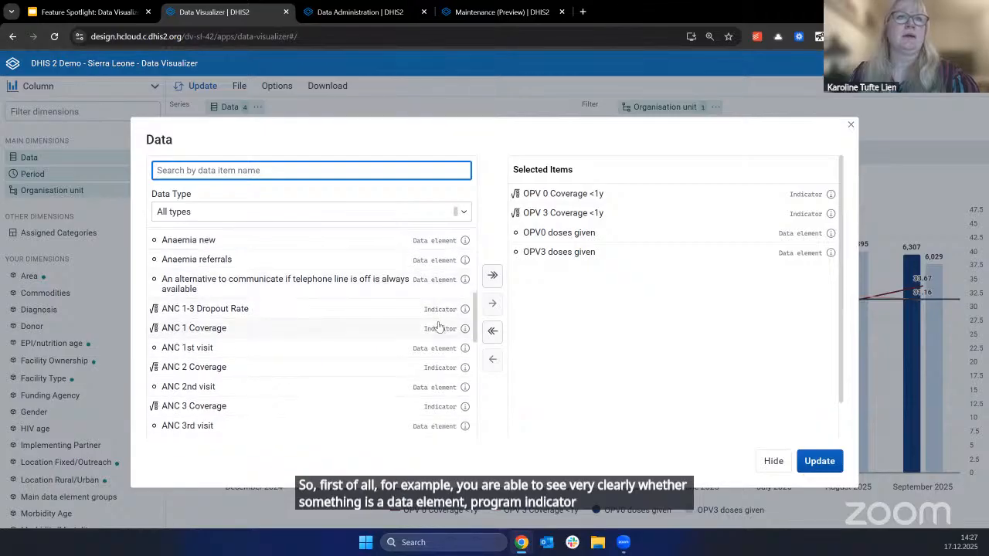
# Step: Search the data items for anc and examine the metadata details of the ANC 1 Coverage indicator
pyautogui.scroll(5, 437, 328)
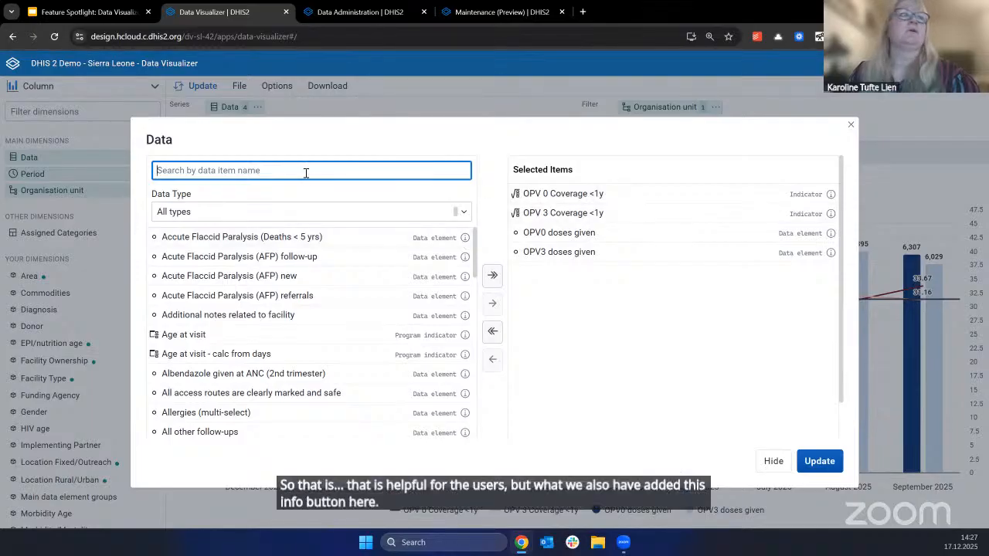
pyautogui.write('anc')
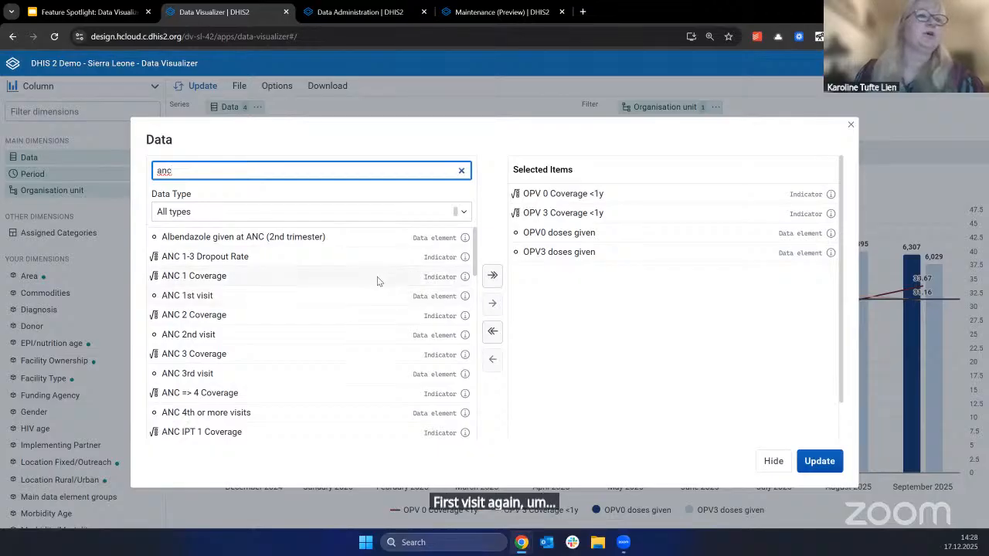
pyautogui.click(465, 277)
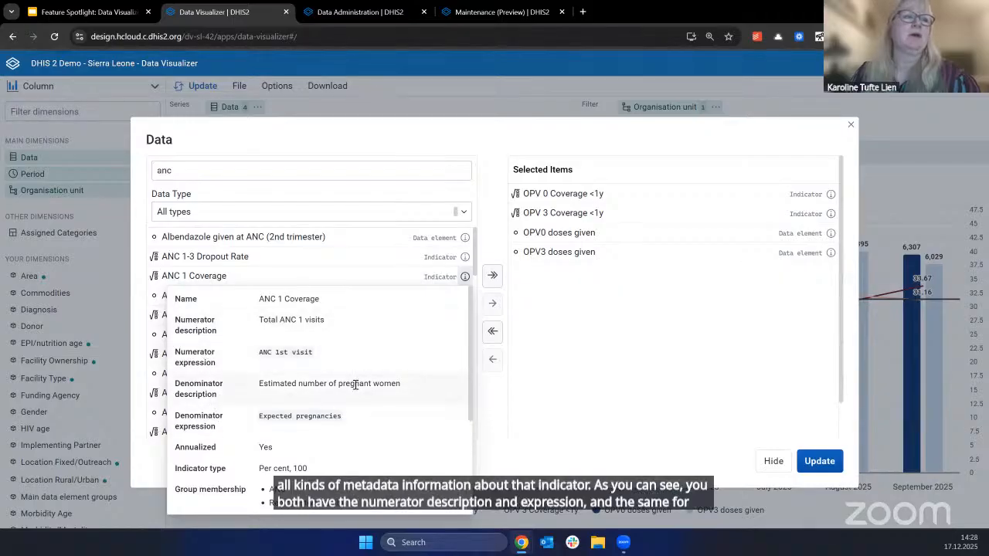
pyautogui.scroll(-1, 355, 385)
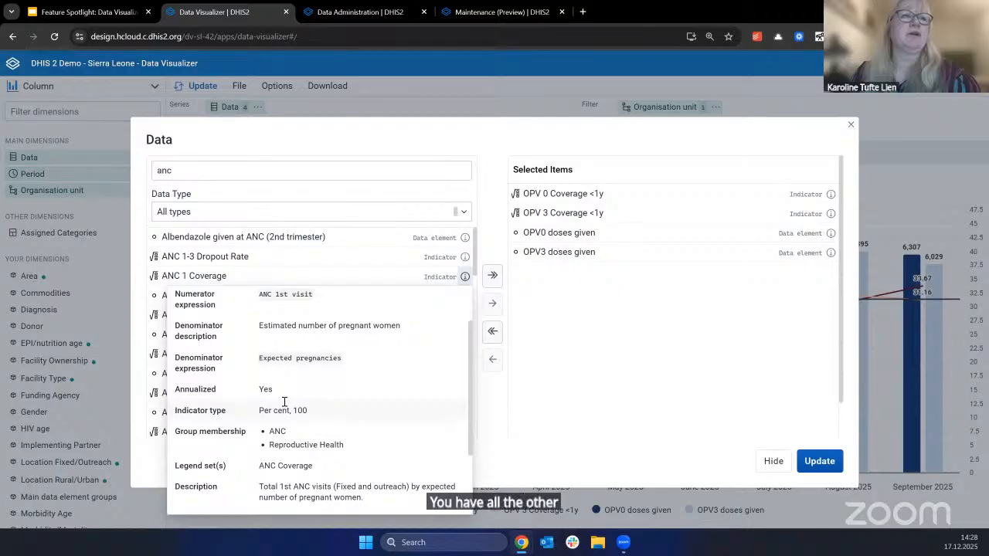
pyautogui.scroll(-1, 284, 400)
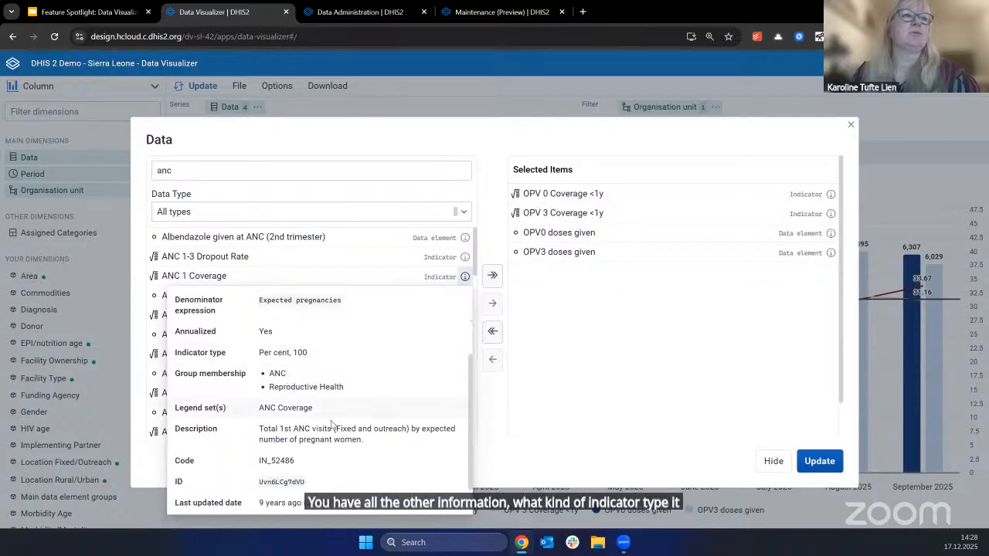
# Step: Copy the numerator expression from the ANC 1 Coverage metadata details and search the data items for ANC 1st visit
pyautogui.scroll(-1, 315, 454)
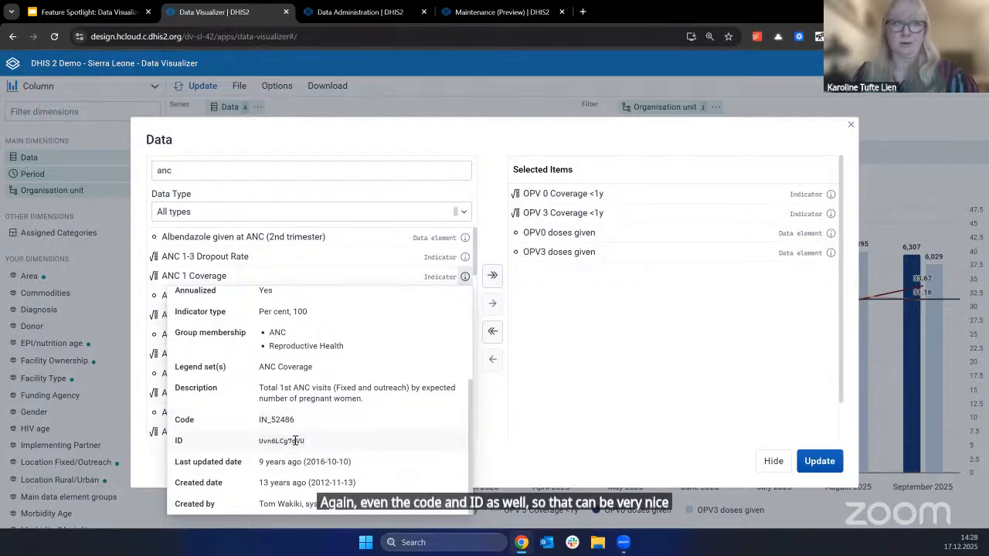
pyautogui.scroll(3, 371, 376)
pyautogui.scroll(2, 370, 379)
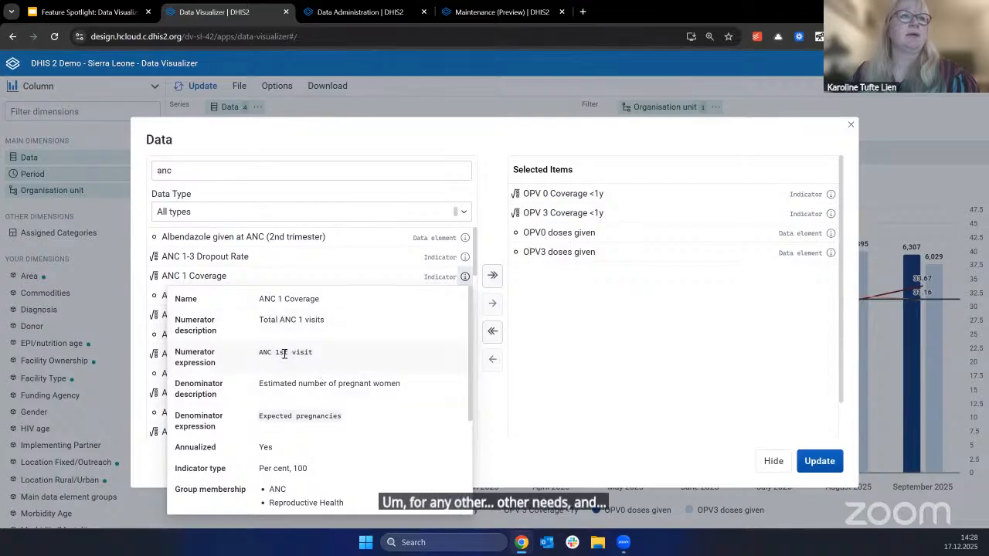
pyautogui.moveTo(315, 352); pyautogui.dragTo(257, 354)
pyautogui.hotkey('ctrl', 'c')
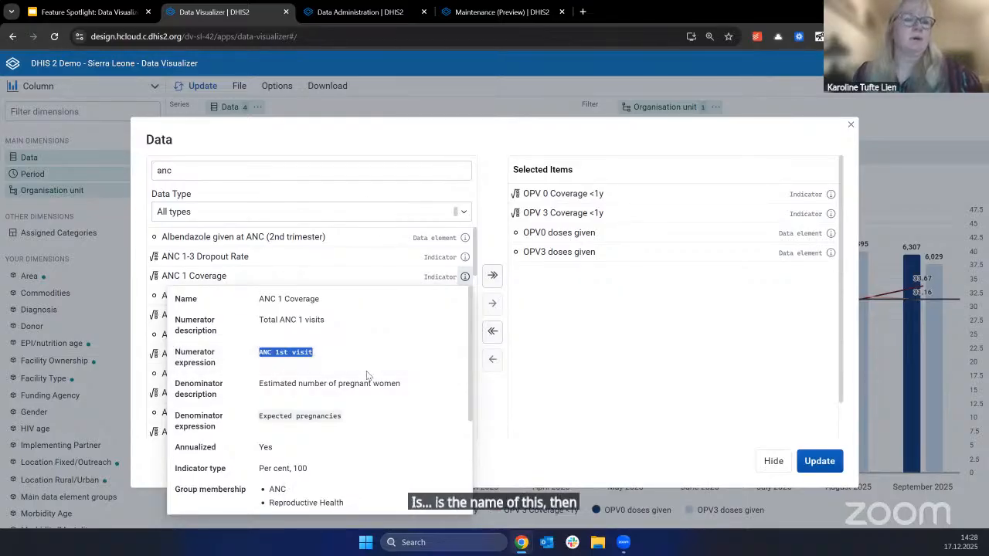
pyautogui.click(232, 169)
pyautogui.click(232, 169)
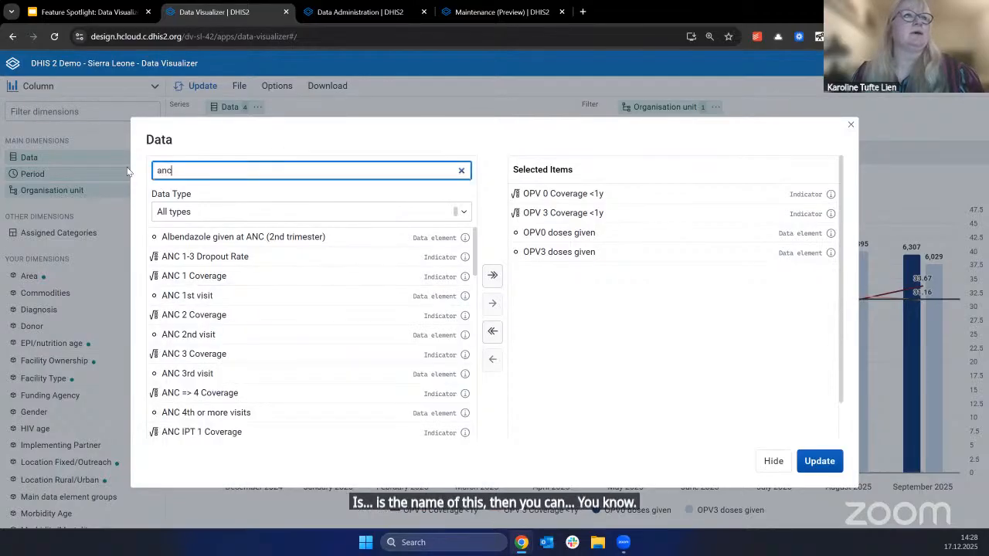
pyautogui.hotkey('ctrl', 'a')
pyautogui.hotkey('ctrl', 'v')
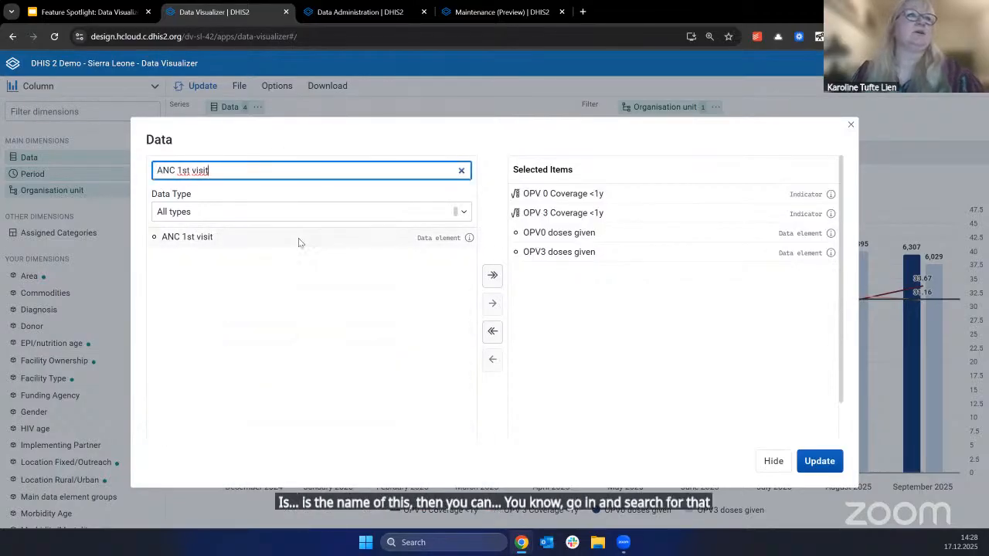
# Step: Examine the metadata details of the ANC 1st visit data element, expanding its Fixed/Outreach category combo
pyautogui.click(469, 238)
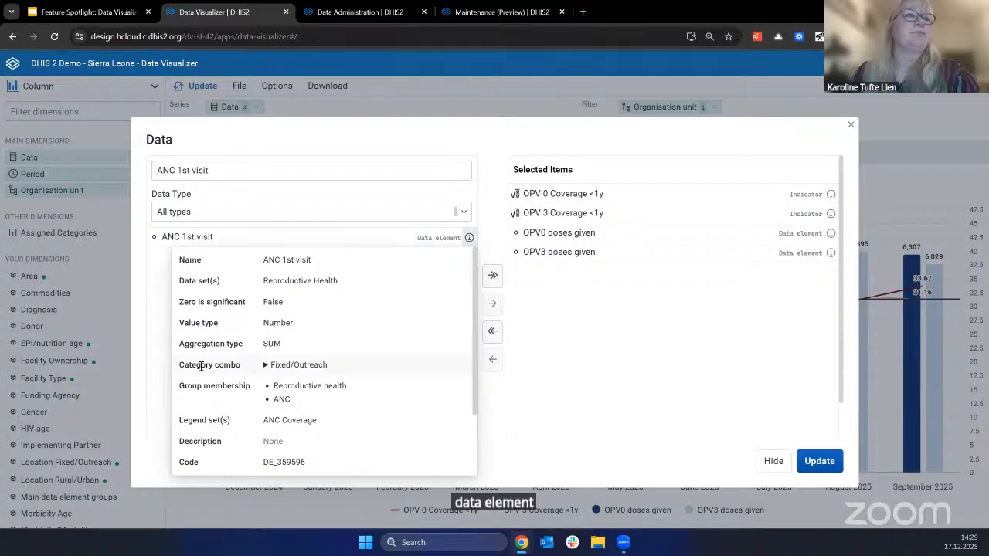
pyautogui.click(266, 366)
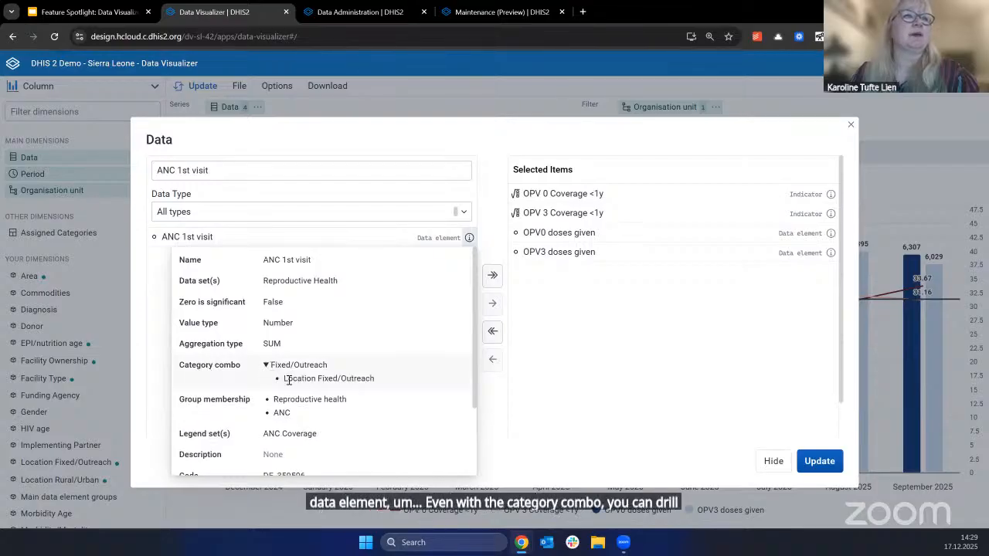
pyautogui.scroll(-1, 353, 382)
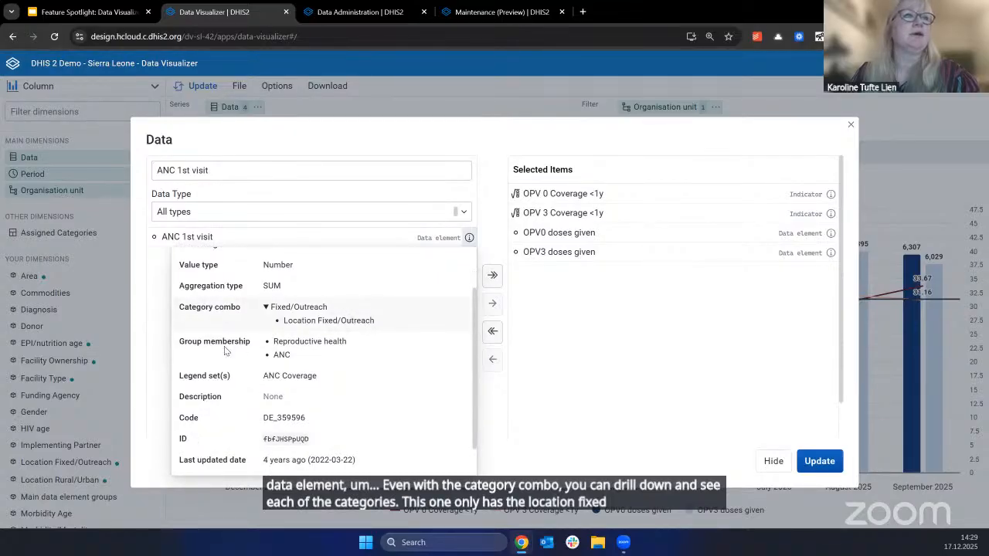
pyautogui.scroll(-1, 200, 386)
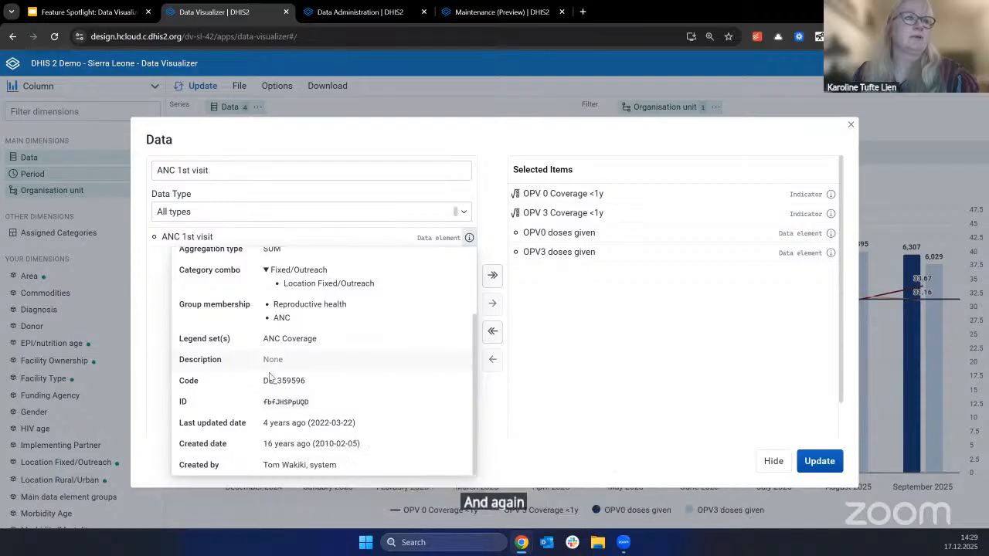
pyautogui.scroll(2, 401, 419)
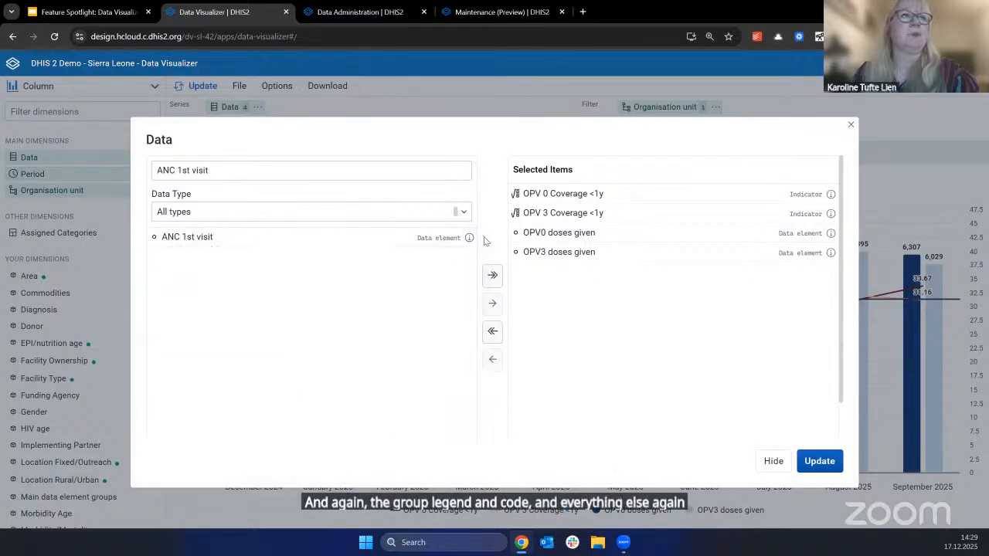
# Step: Clear the item search, filter the data type to Program indicators, examine the Age at visit metadata details and hide the data selection
pyautogui.click(462, 171)
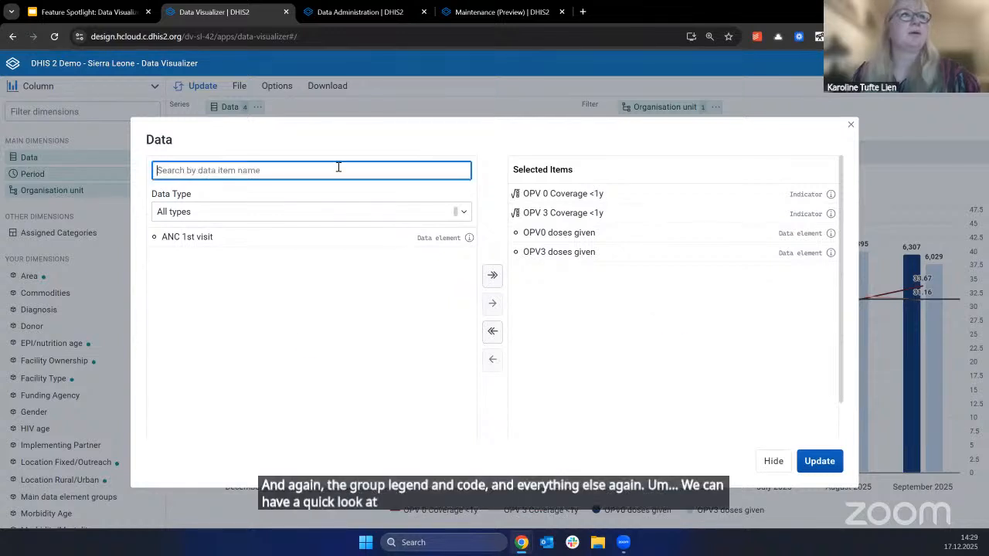
pyautogui.click(202, 211)
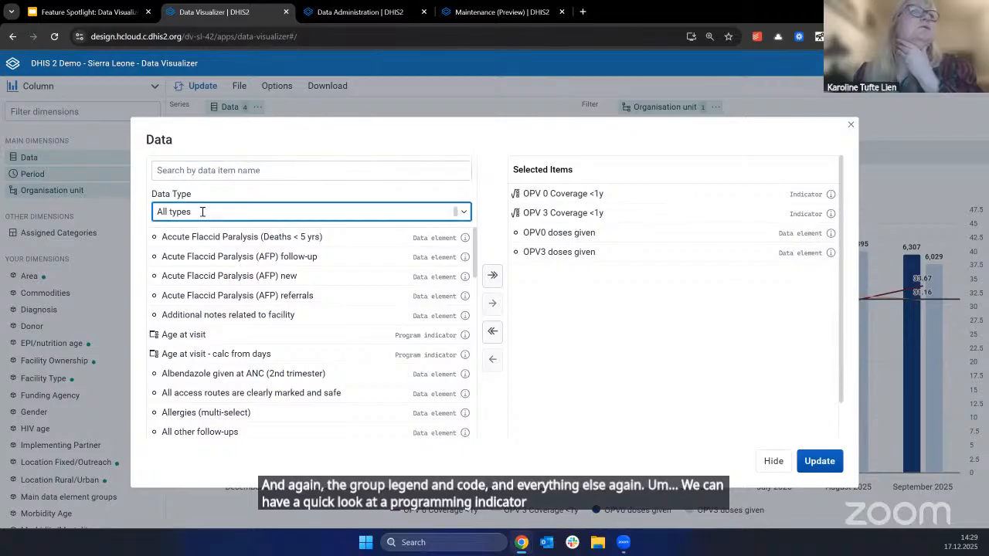
pyautogui.click(258, 337)
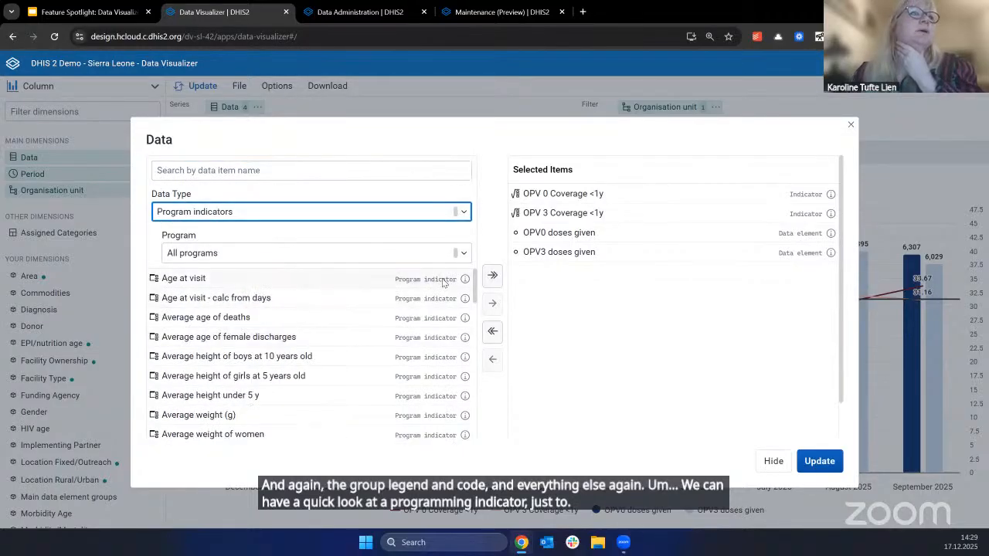
pyautogui.click(465, 279)
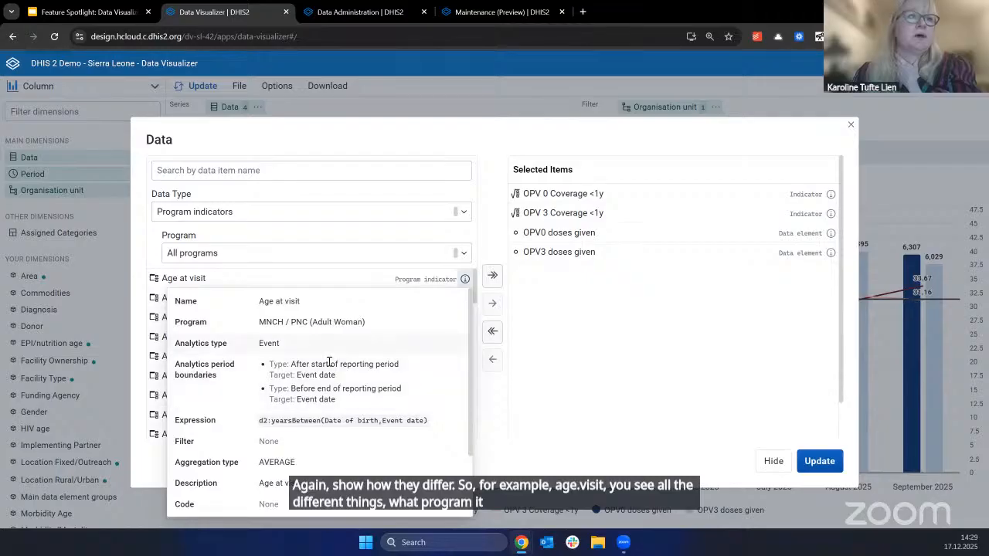
pyautogui.scroll(-1, 331, 395)
pyautogui.scroll(1, 357, 344)
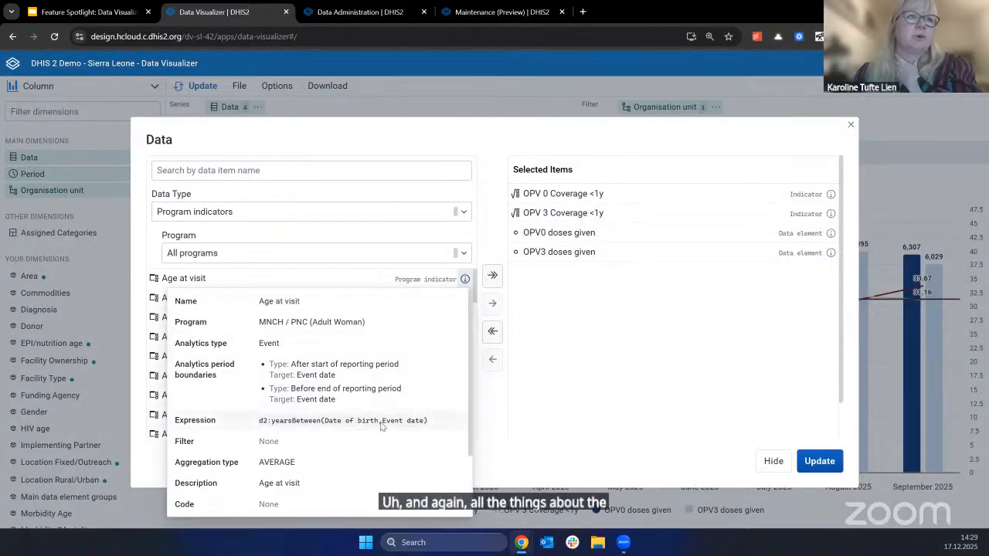
pyautogui.scroll(-1, 329, 424)
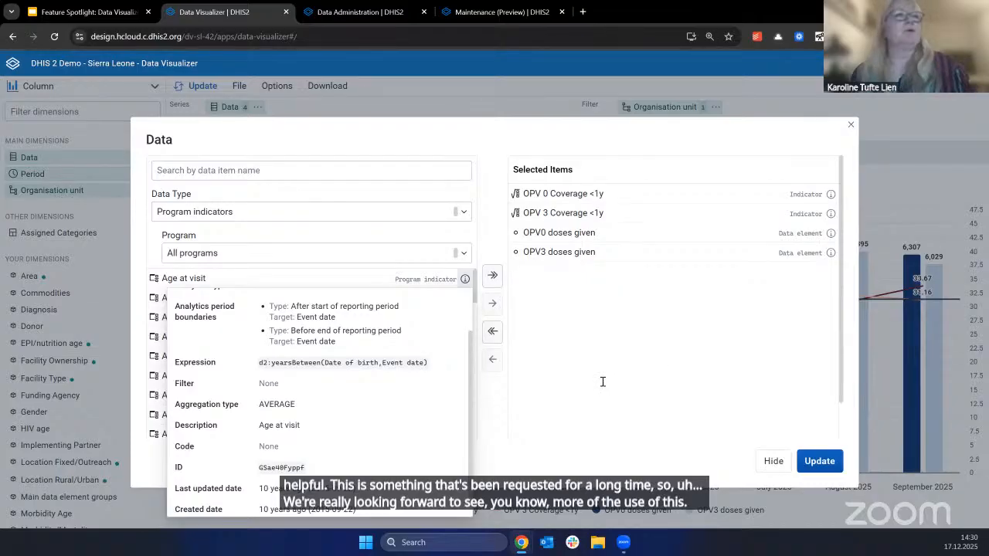
pyautogui.click(766, 469)
pyautogui.click(771, 462)
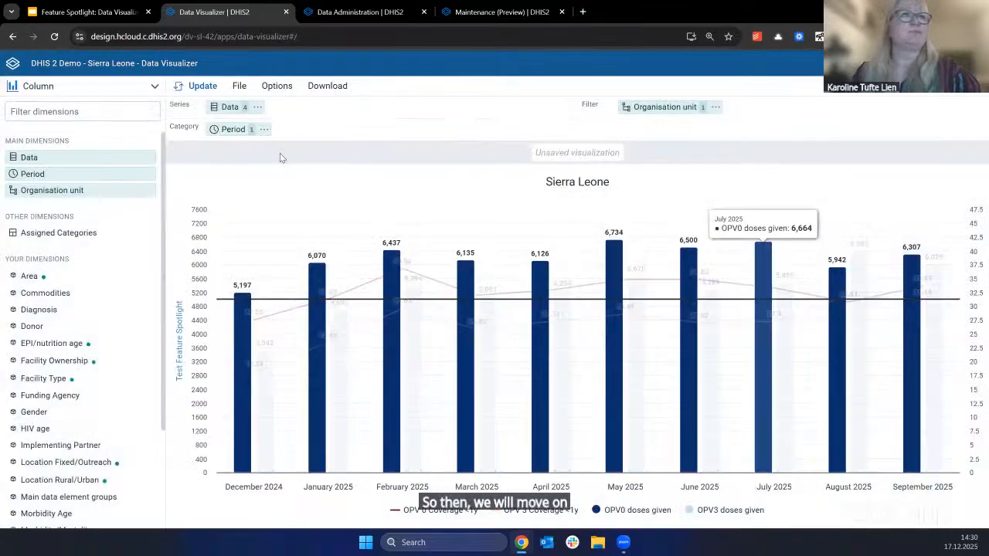
# Step: Start a new pivot table visualization and filter its available data items to Event data items
pyautogui.click(239, 86)
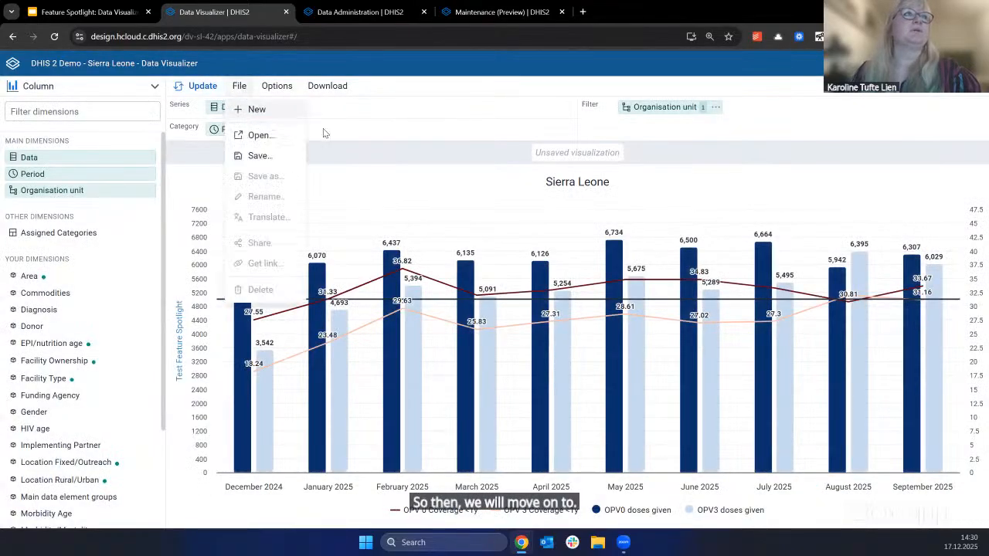
pyautogui.click(256, 109)
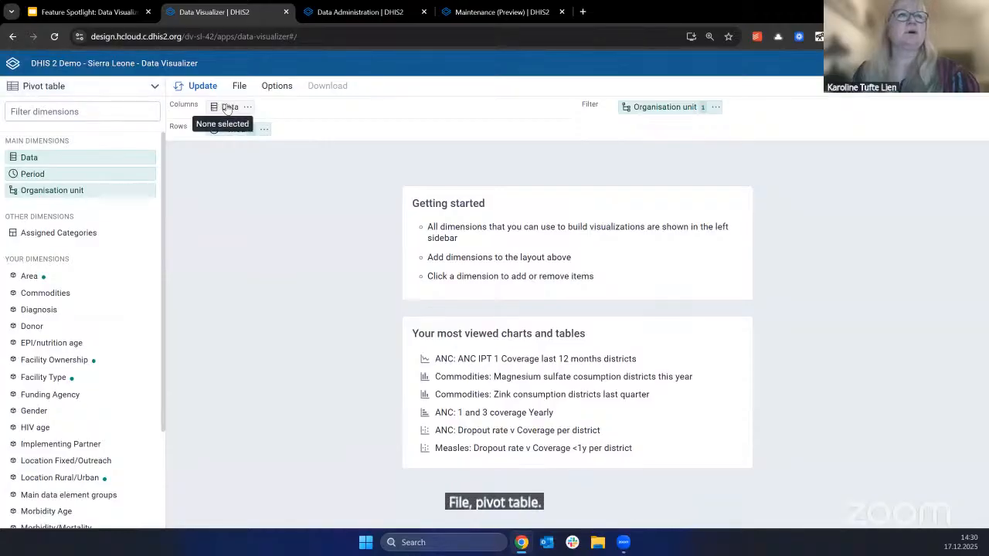
pyautogui.click(228, 107)
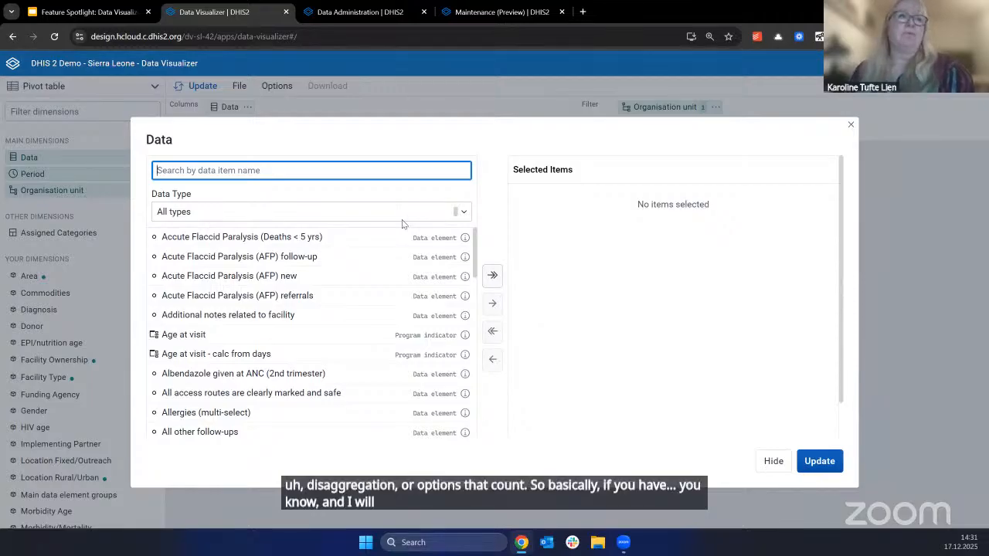
pyautogui.click(340, 213)
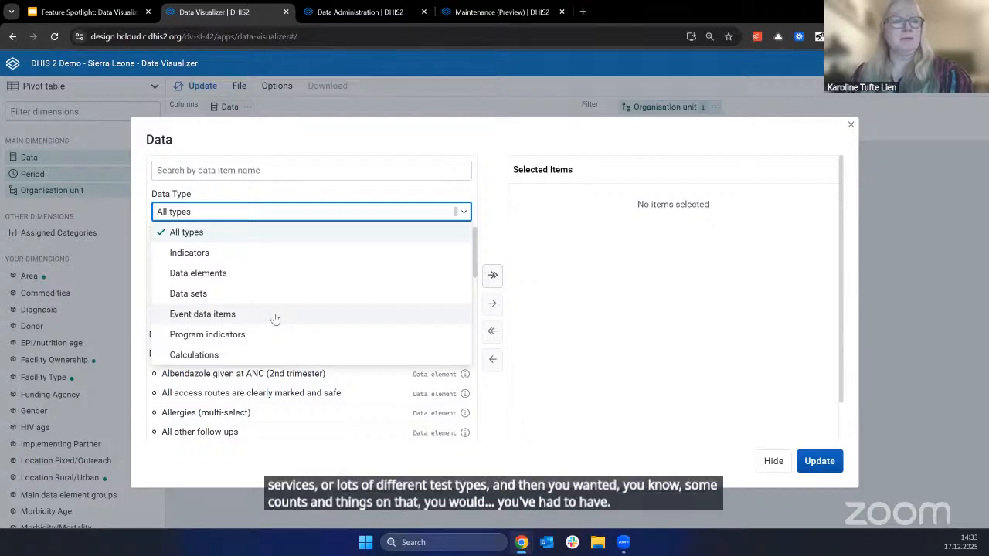
pyautogui.click(226, 316)
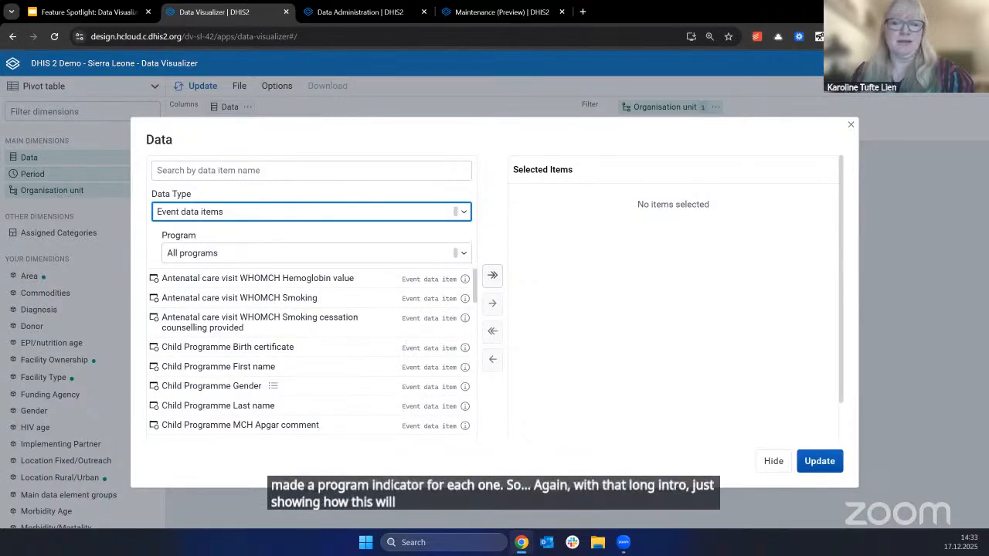
# Step: Search the event data items for inpatient and open the option list of the Malaria inpatient/outpatient item
pyautogui.click(293, 175)
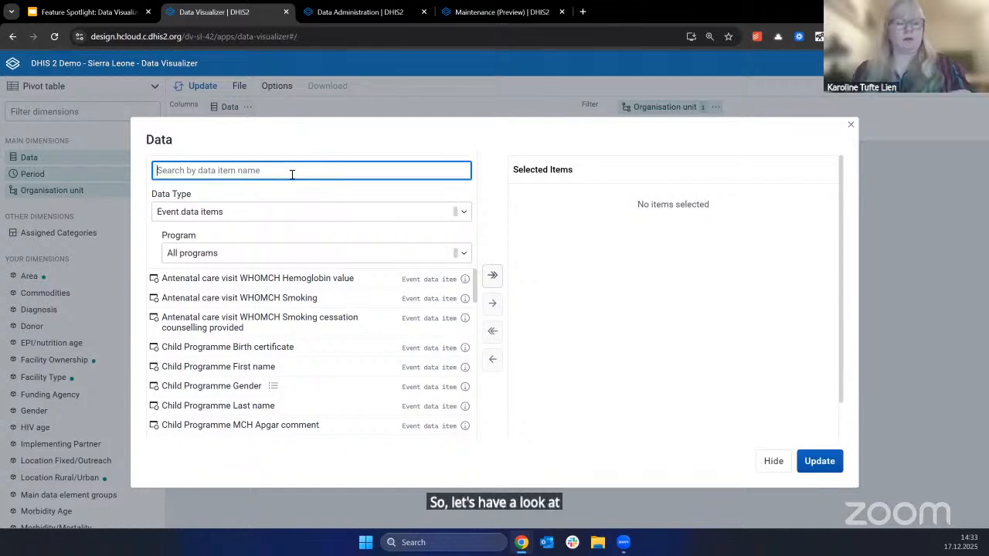
pyautogui.write('inpa')
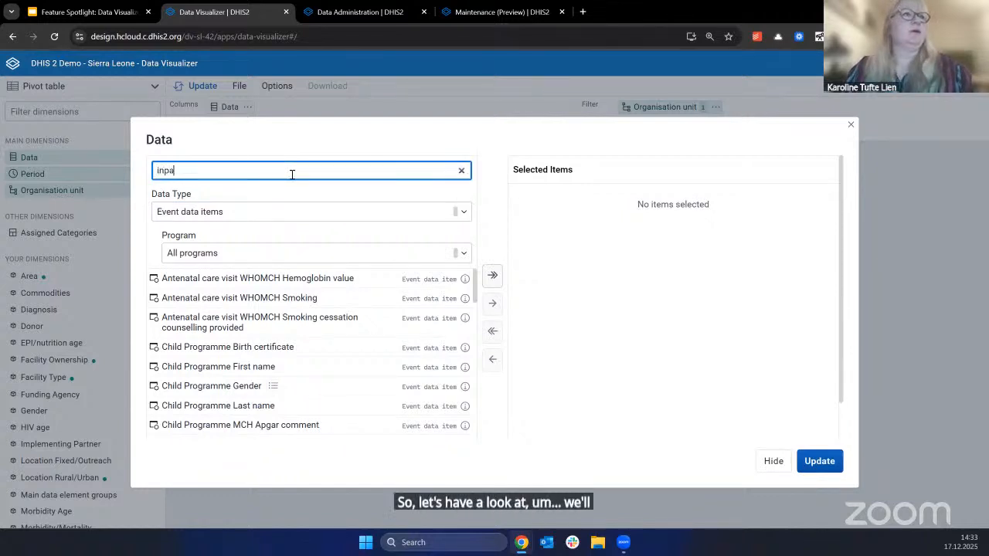
pyautogui.write('tient')
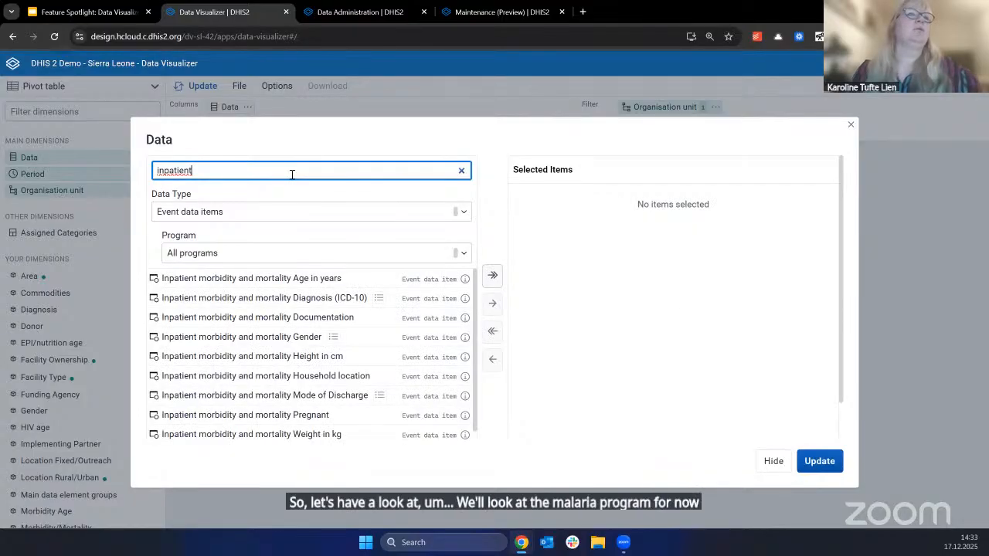
pyautogui.scroll(-1, 349, 345)
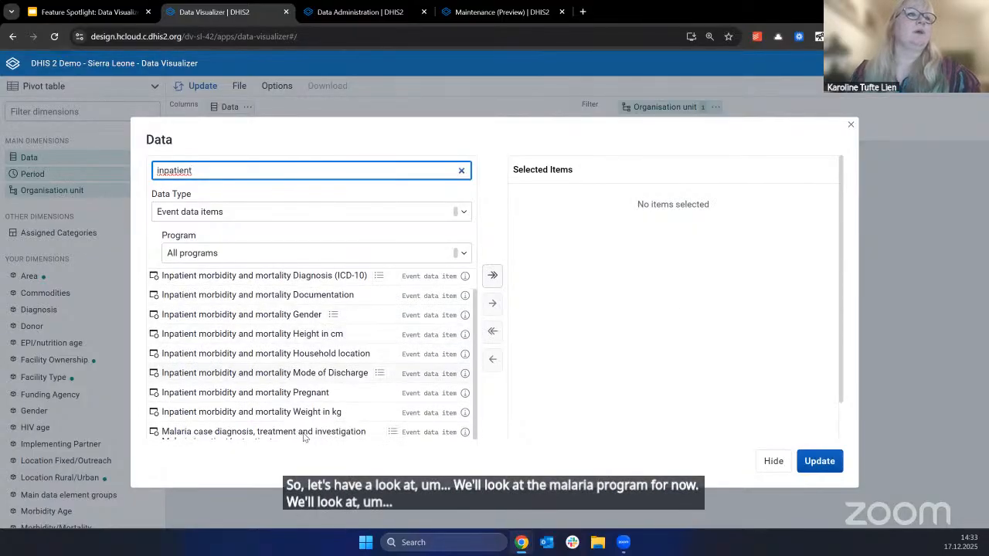
pyautogui.scroll(-1, 309, 438)
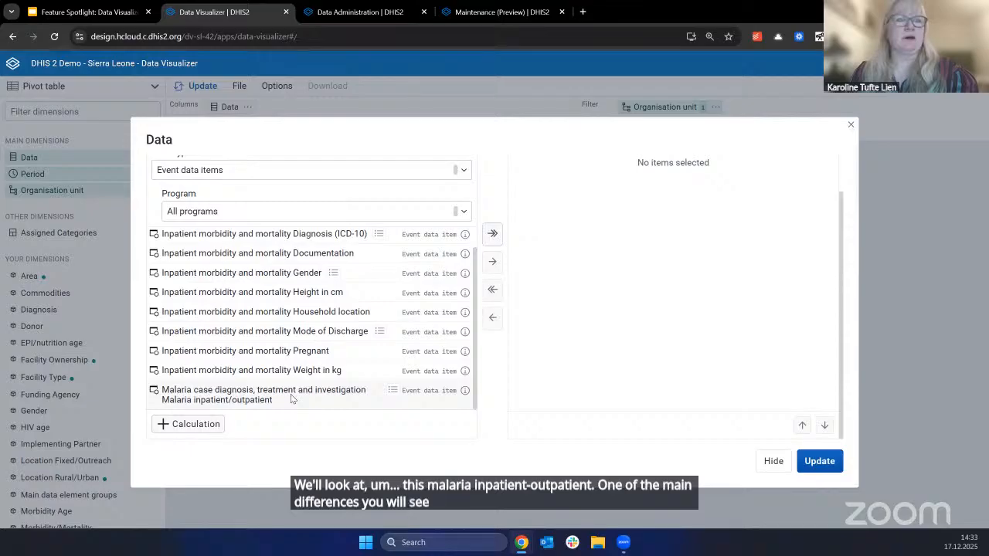
pyautogui.click(393, 391)
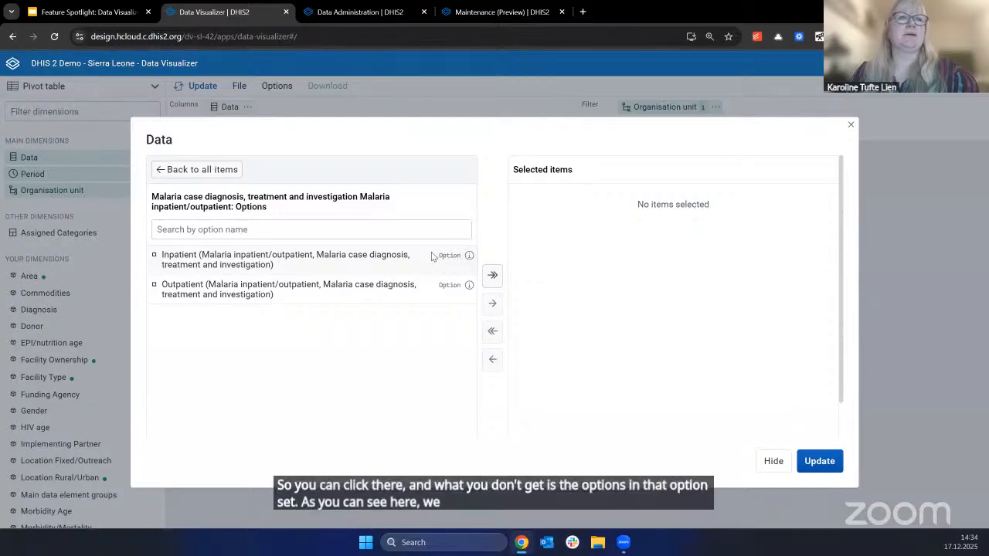
# Step: Examine the metadata details of the Inpatient option, highlighting its code
pyautogui.click(469, 255)
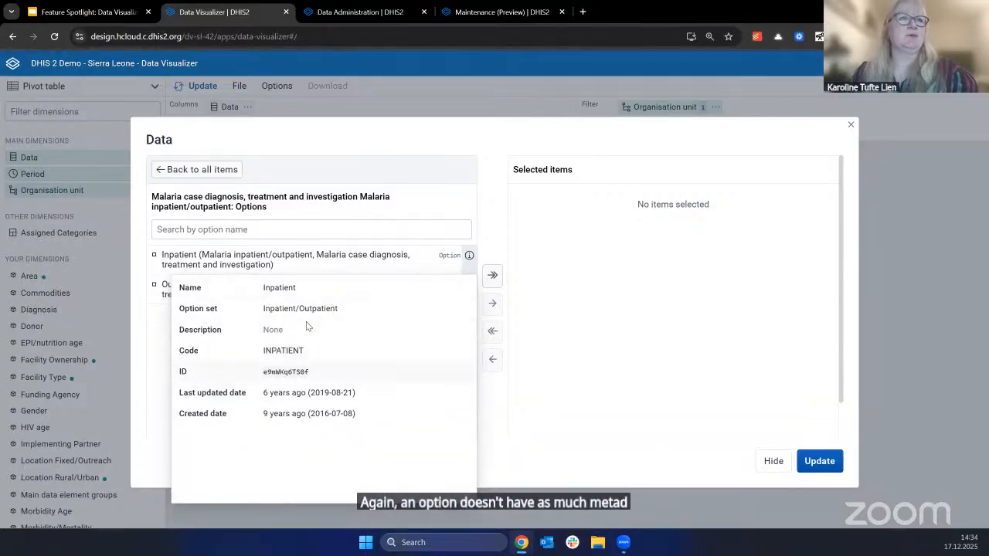
pyautogui.moveTo(313, 351); pyautogui.dragTo(252, 347)
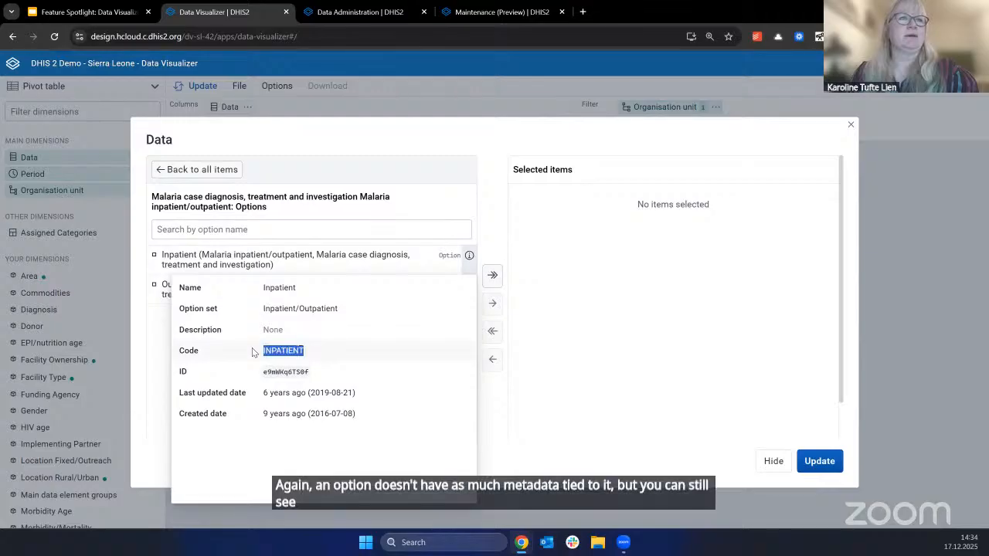
pyautogui.click(302, 351)
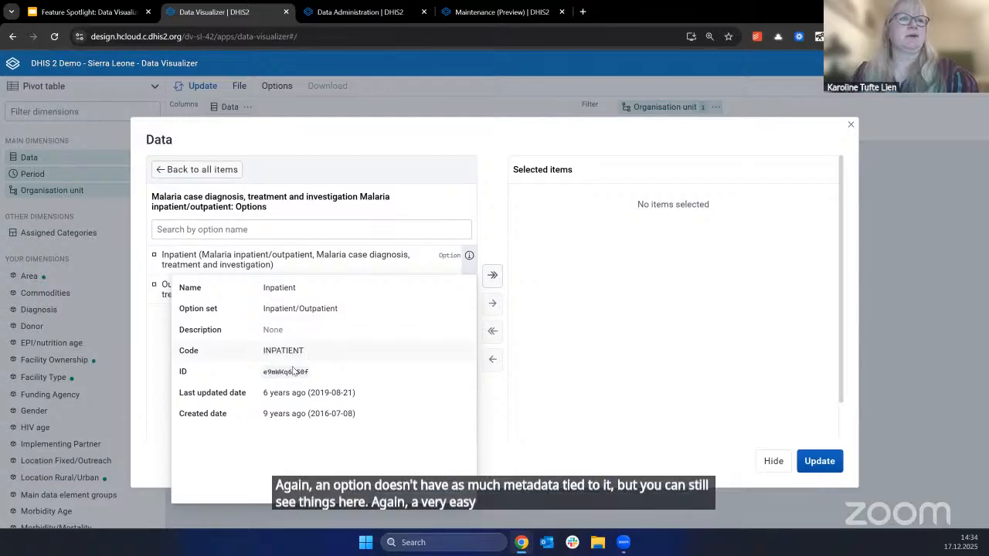
pyautogui.click(154, 316)
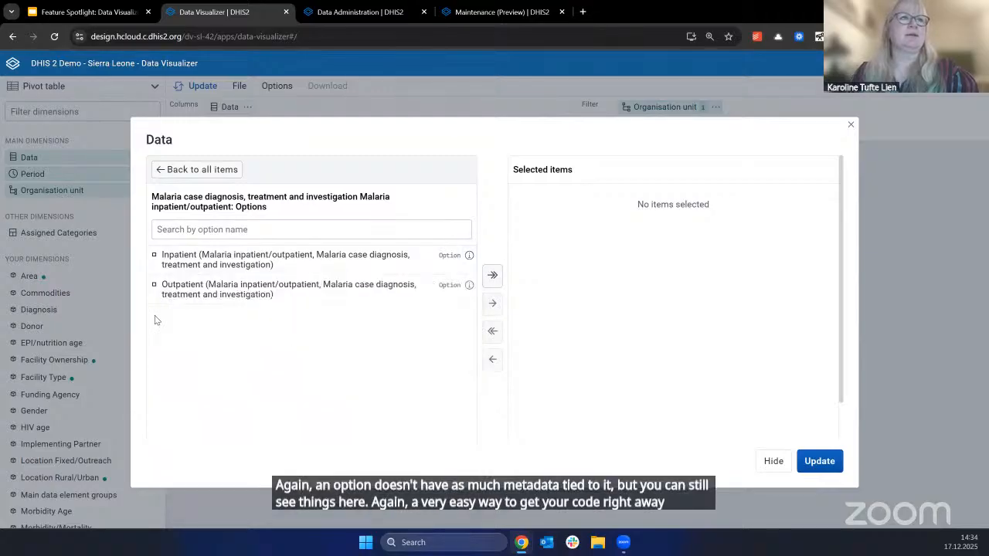
# Step: Add both the Inpatient and Outpatient malaria options as the pivot table's data items and update the table
pyautogui.click(491, 275)
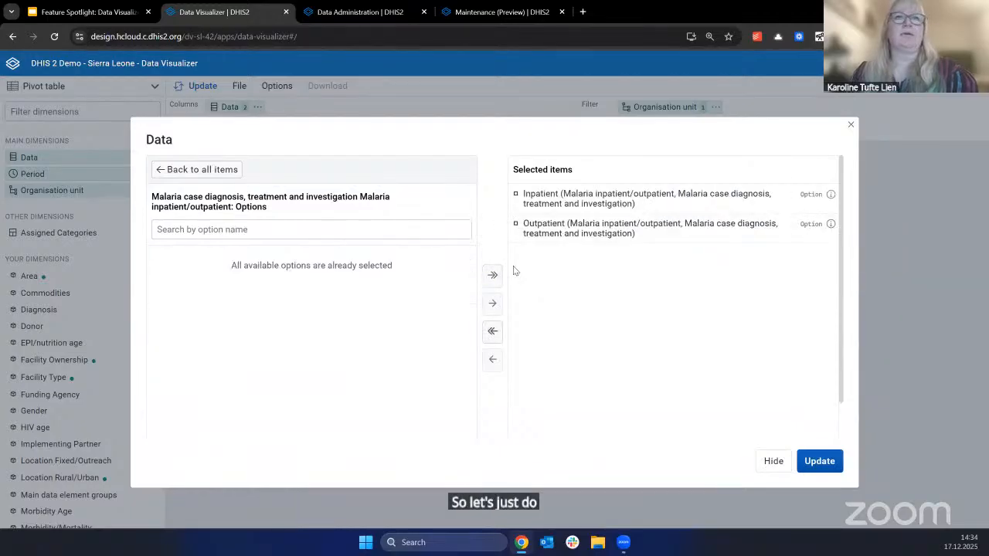
pyautogui.click(821, 461)
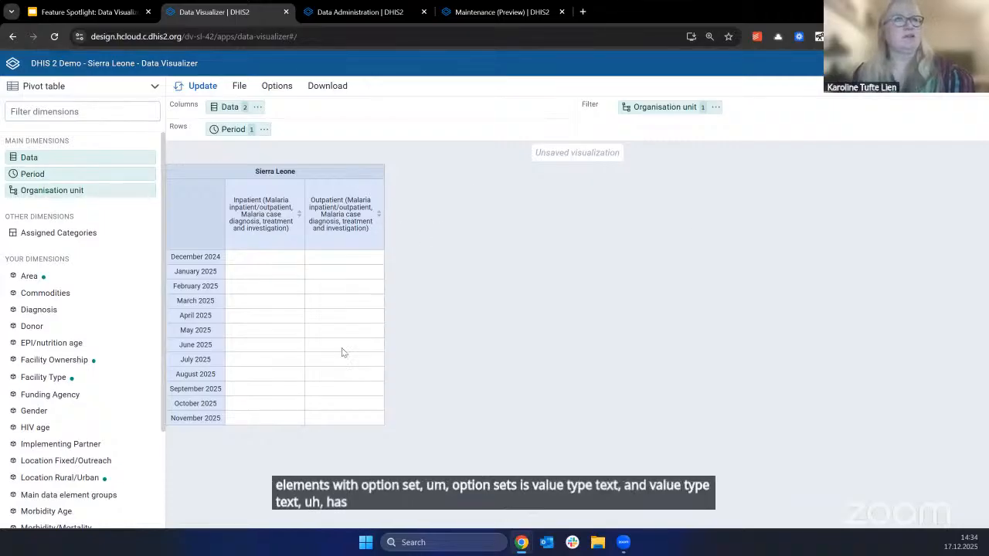
# Step: Override the pivot table's aggregation type with Count in the data options and update the table
pyautogui.click(279, 86)
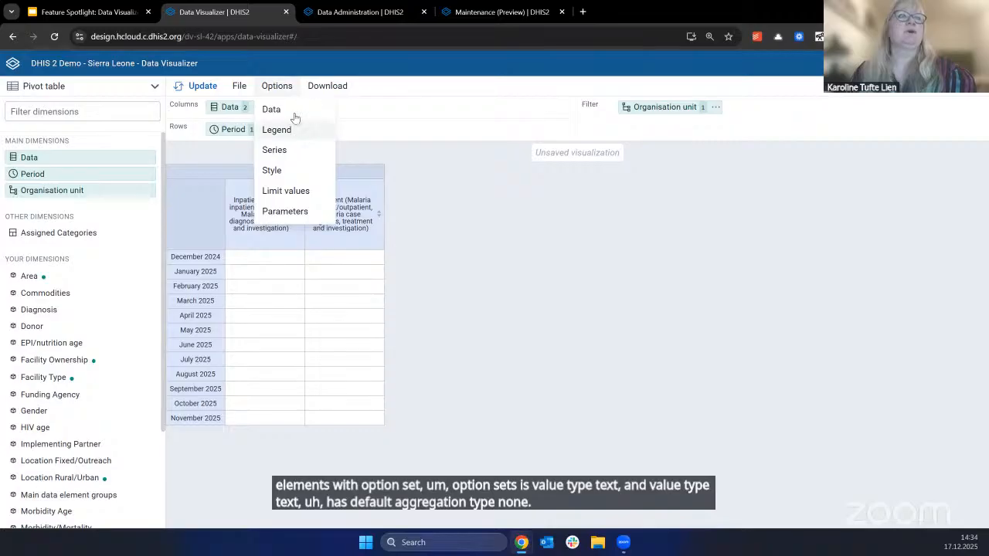
pyautogui.click(272, 109)
pyautogui.scroll(-5, 359, 325)
pyautogui.click(343, 321)
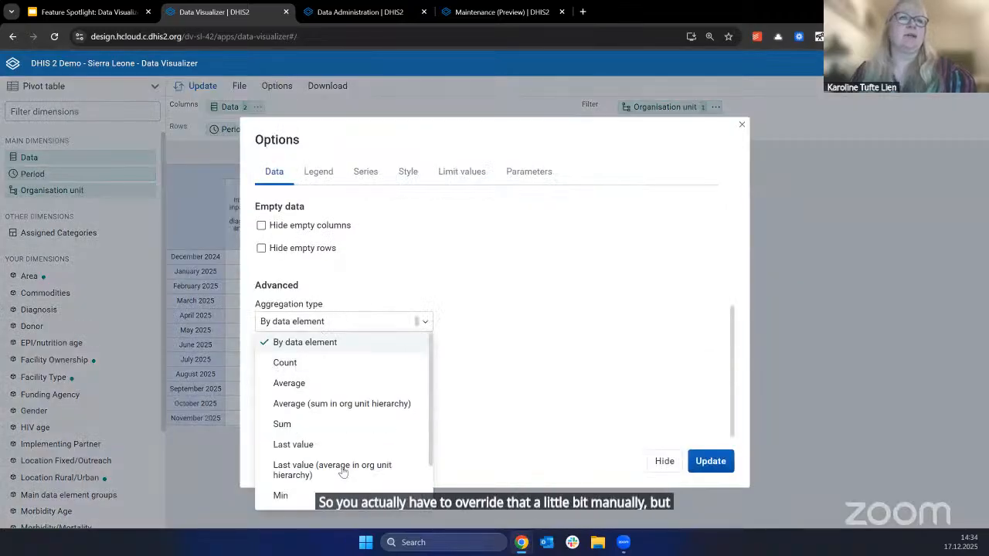
pyautogui.click(332, 365)
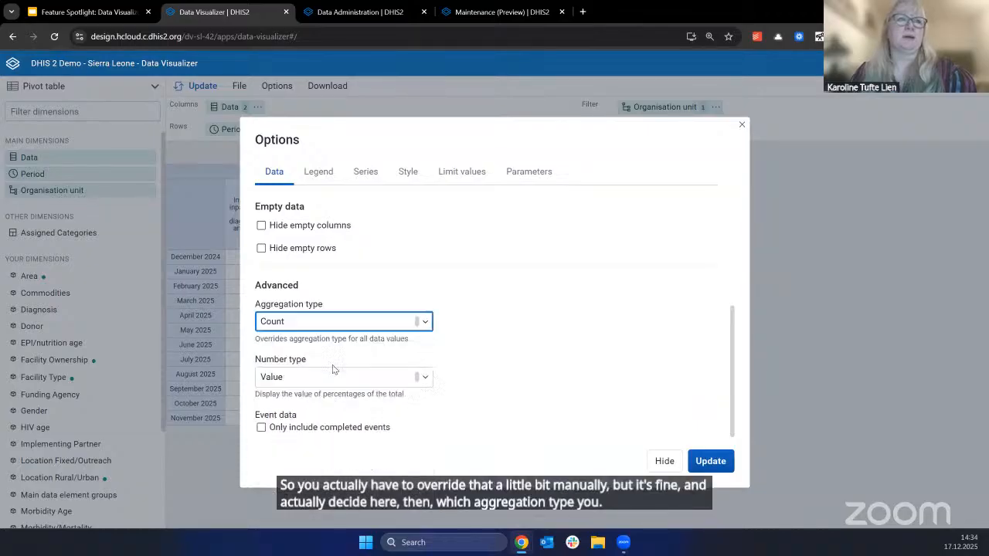
pyautogui.click(710, 462)
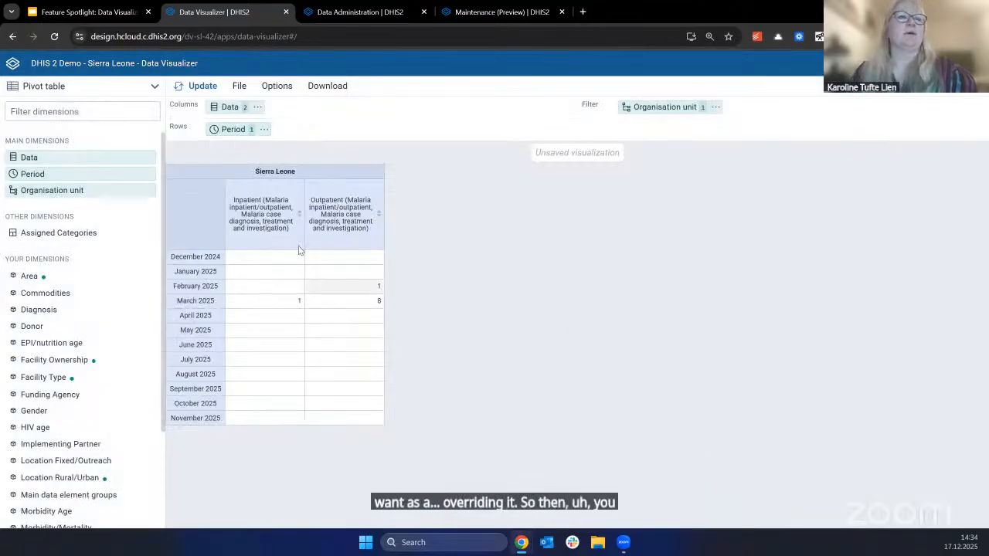
# Step: Replace the Last 12 months period with the fixed month 2025 March and update the table
pyautogui.click(241, 132)
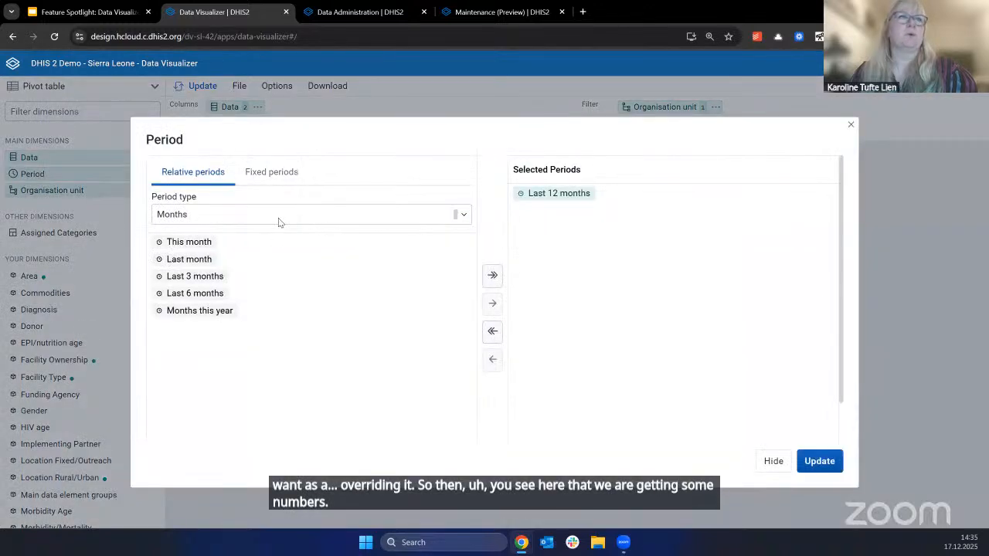
pyautogui.click(271, 171)
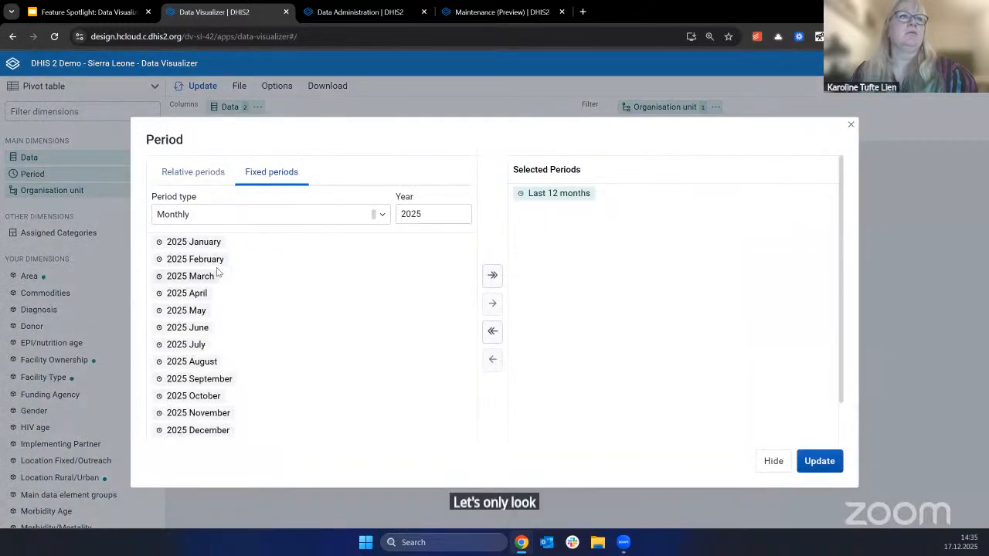
pyautogui.doubleClick(188, 276)
pyautogui.click(583, 193)
pyautogui.doubleClick(583, 193)
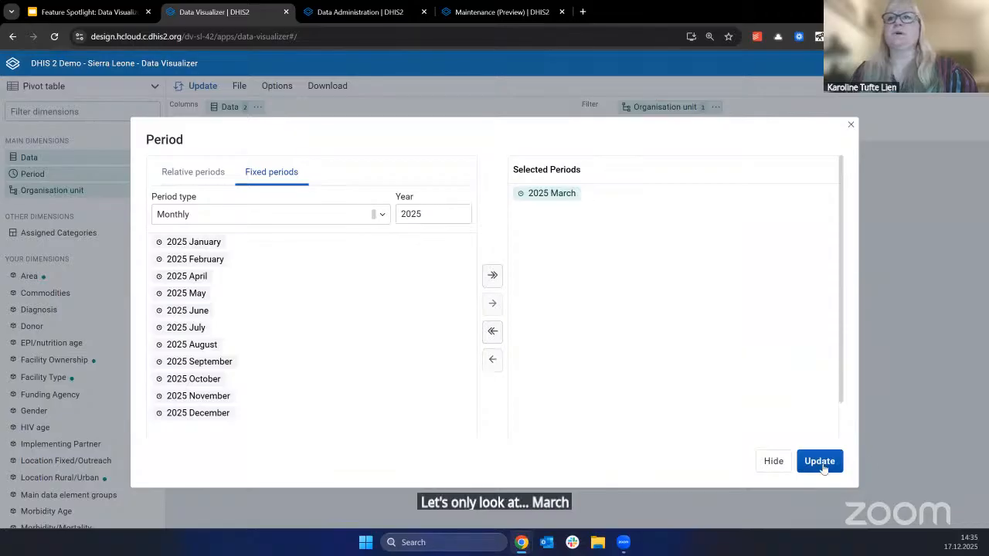
pyautogui.click(819, 461)
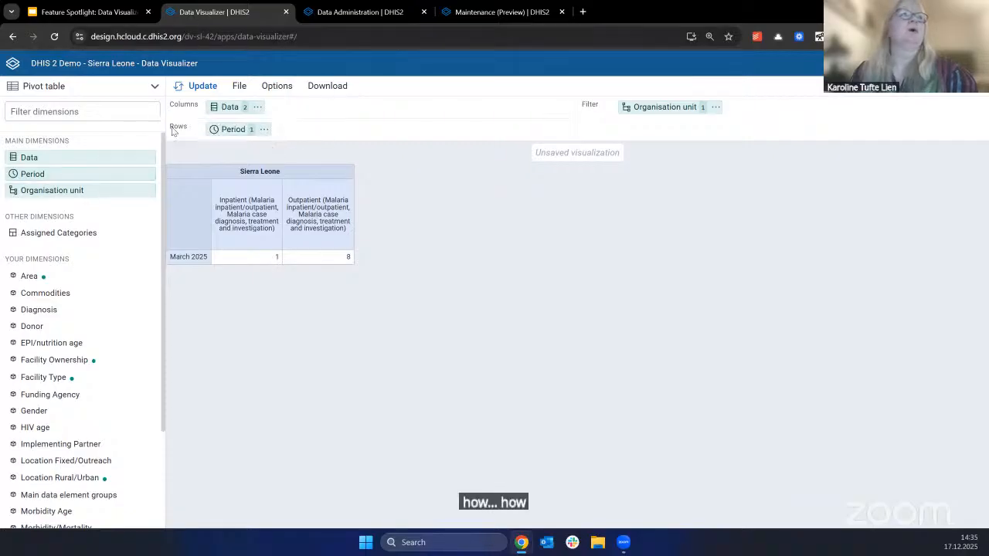
# Step: Search the data items for "malaria case - in" and add the Malaria case - inpatient program indicator
pyautogui.click(238, 112)
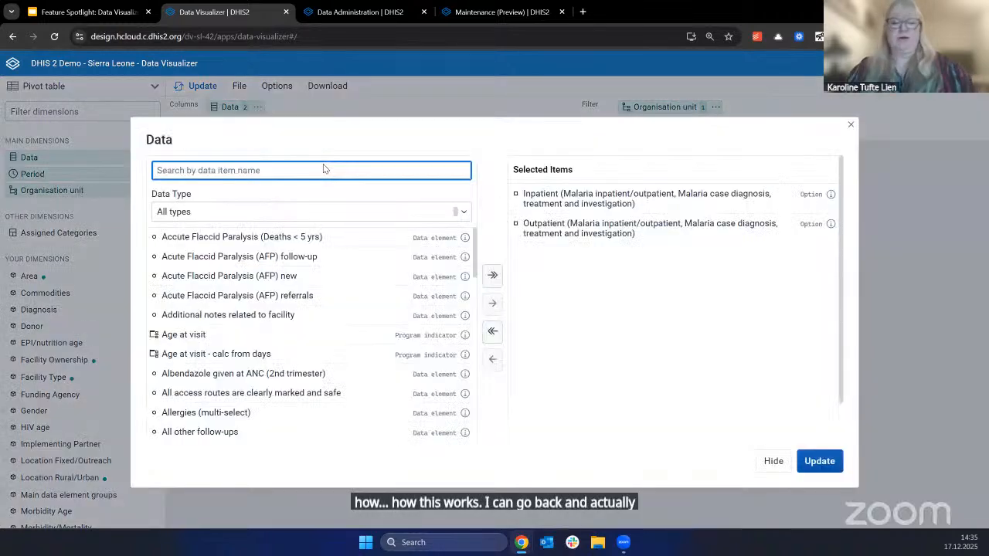
pyautogui.write('mal')
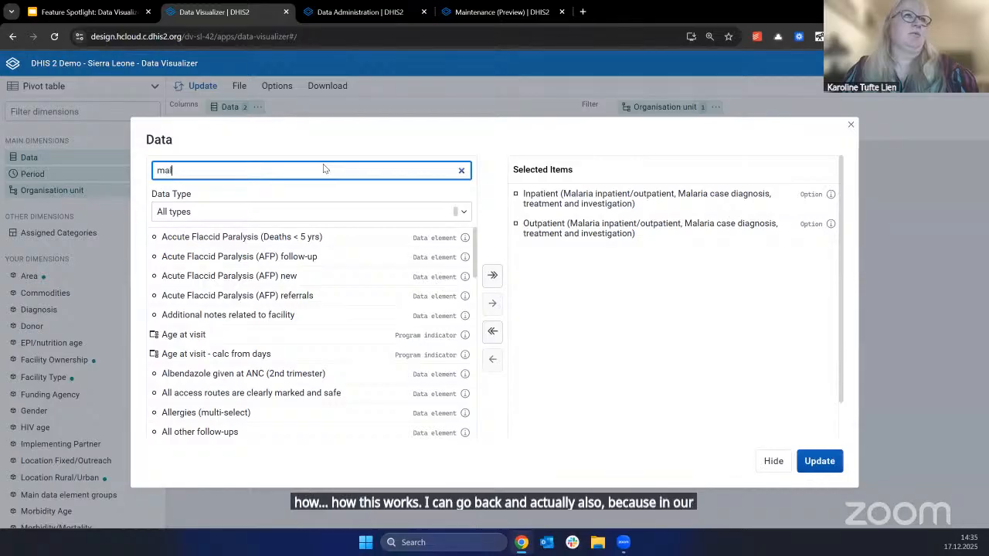
pyautogui.write('aria case ')
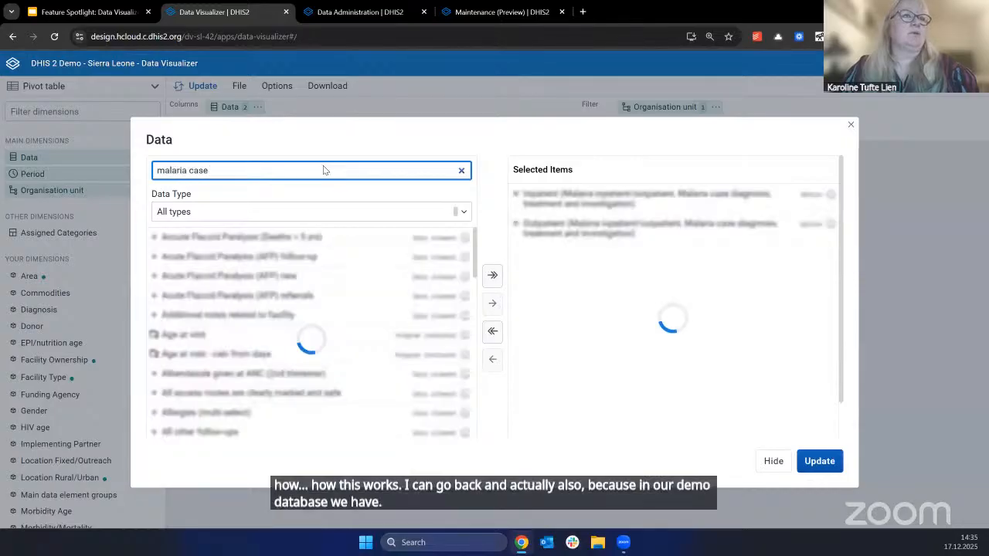
pyautogui.write('- in')
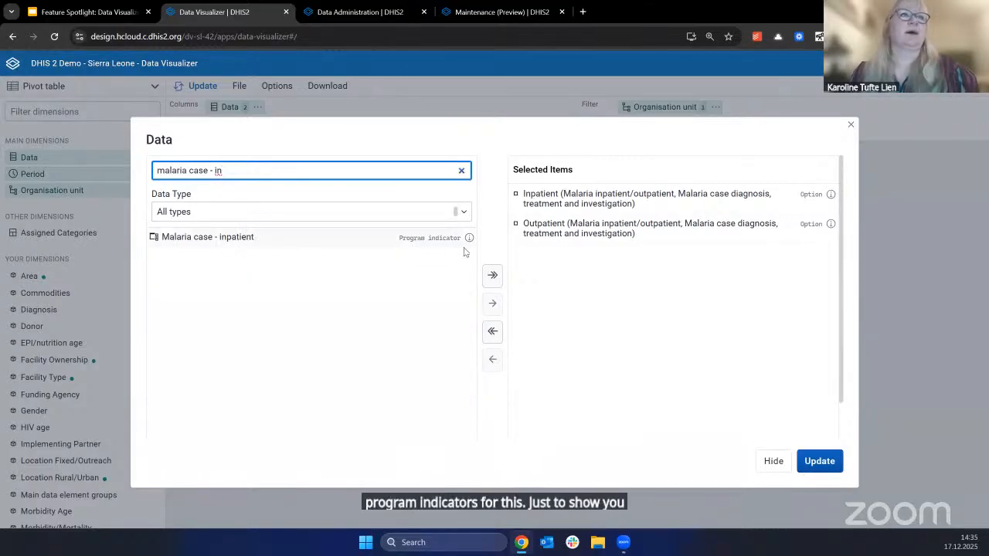
pyautogui.doubleClick(329, 238)
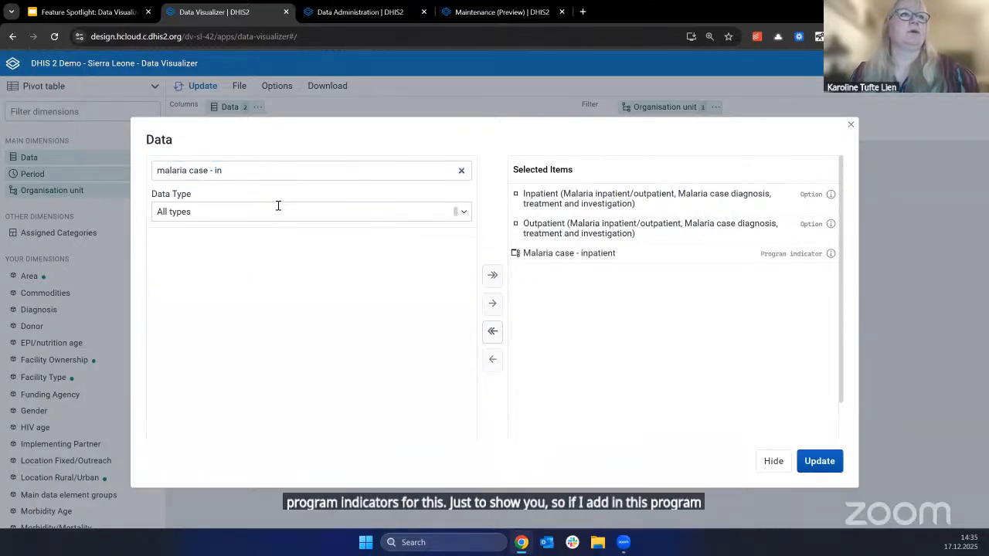
# Step: Search for "malaria case - out", add the Malaria case - outpatient program indicator, and update the table
pyautogui.press('BackSpace')
pyautogui.press('BackSpace')
pyautogui.write('out')
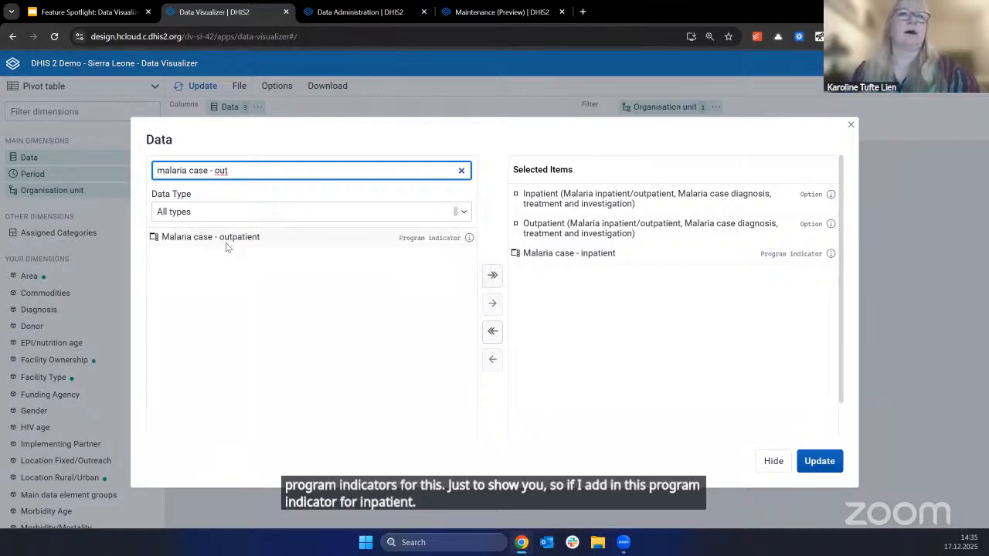
pyautogui.doubleClick(225, 242)
pyautogui.click(820, 462)
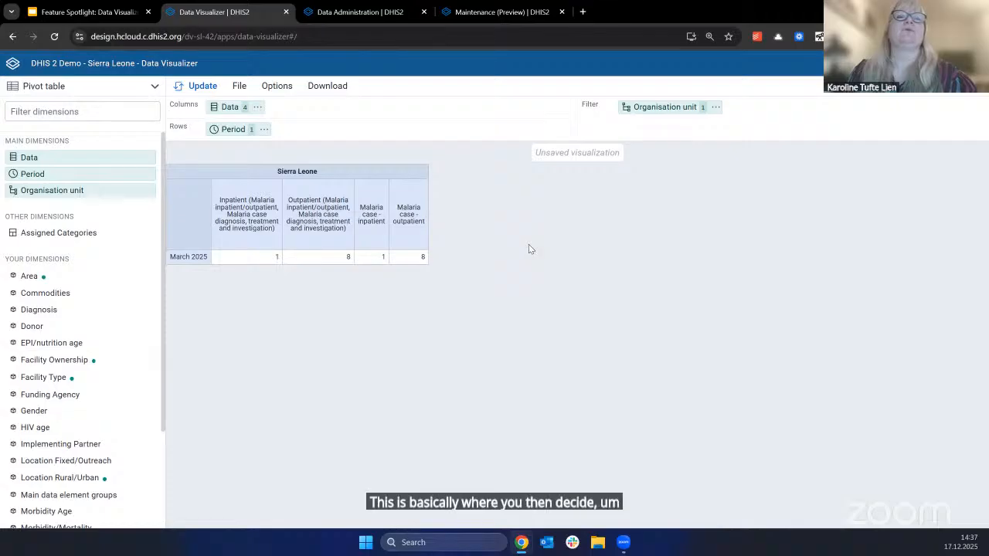
# Step: Switch to the Maintenance (Preview) app and open the Inpatient morbidity and mortality program disaggregation for editing
pyautogui.click(523, 11)
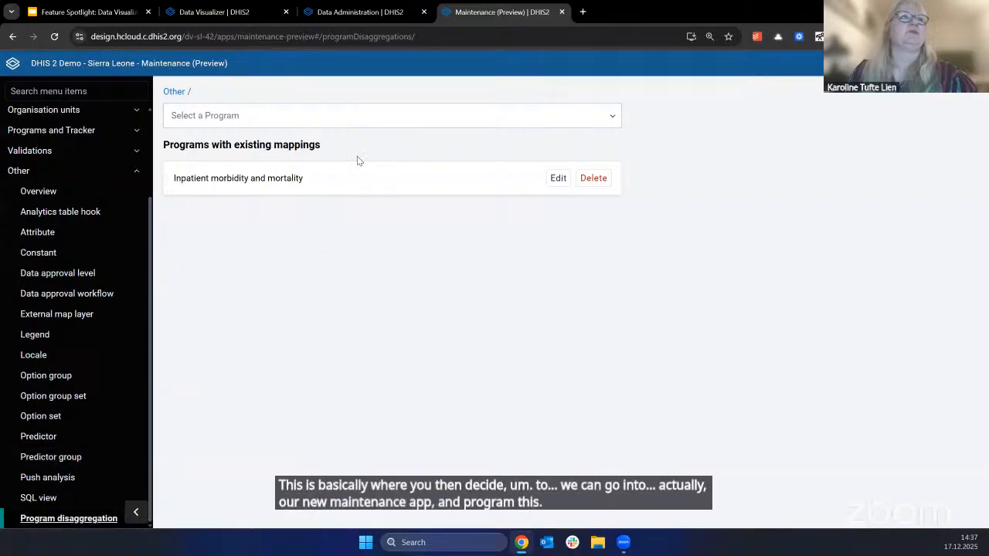
pyautogui.click(558, 178)
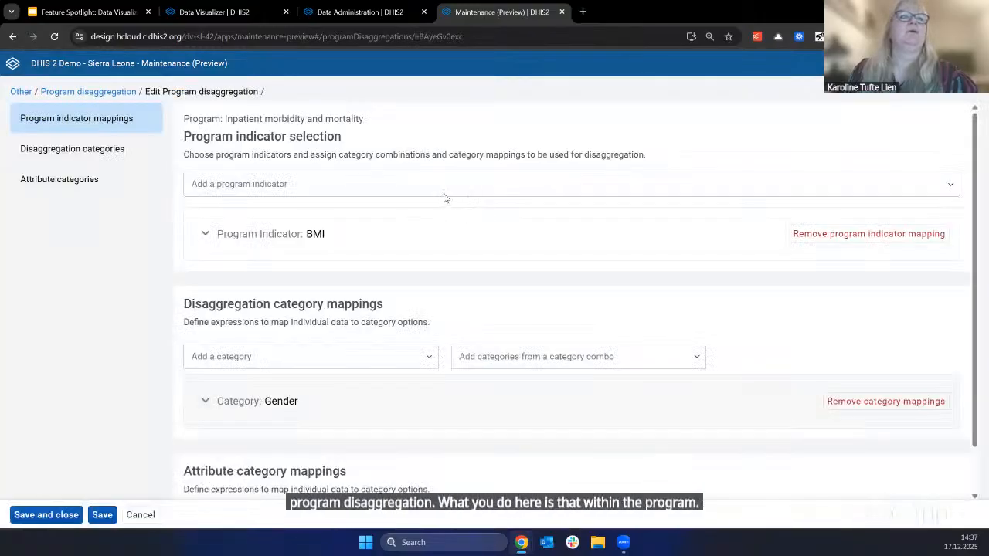
pyautogui.scroll(-1, 356, 236)
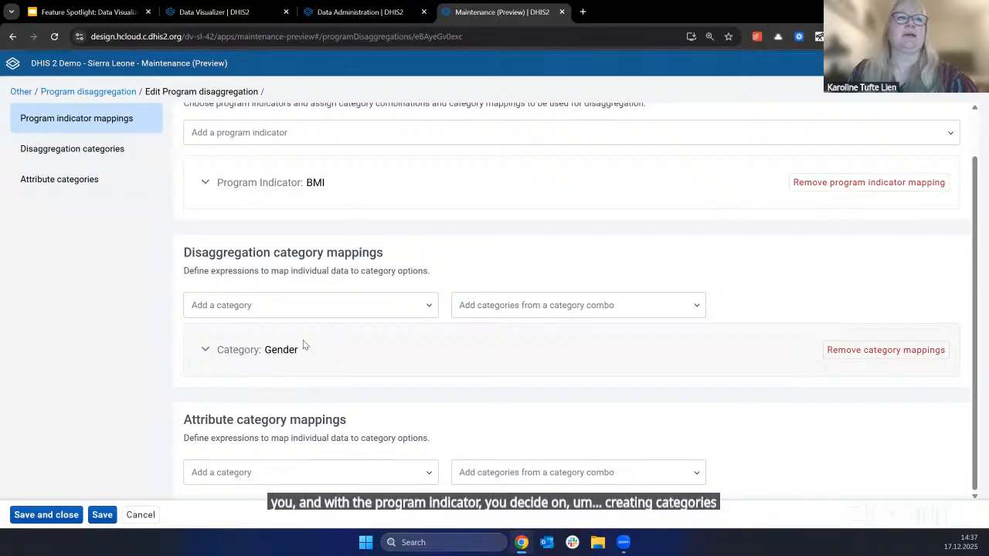
pyautogui.click(378, 306)
pyautogui.click(378, 306)
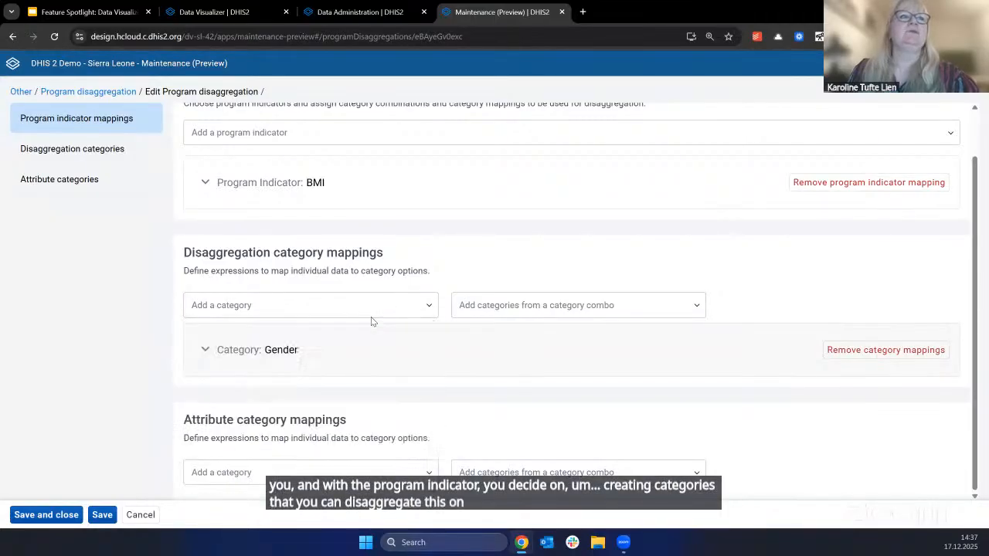
# Step: Expand the Gender category mapping and examine its Female and Male expressions alongside the program indicator selection
pyautogui.click(205, 350)
pyautogui.scroll(-2, 296, 347)
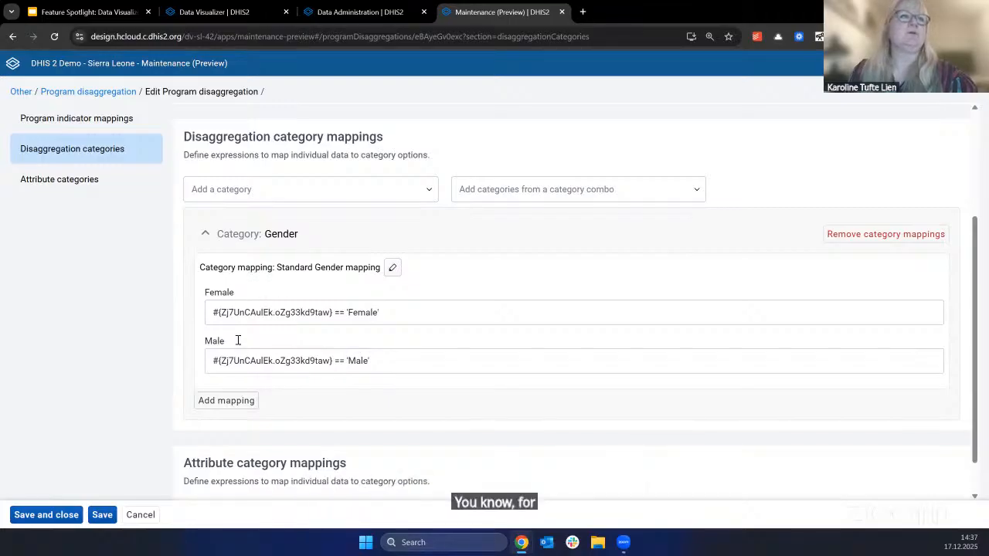
pyautogui.scroll(2, 344, 317)
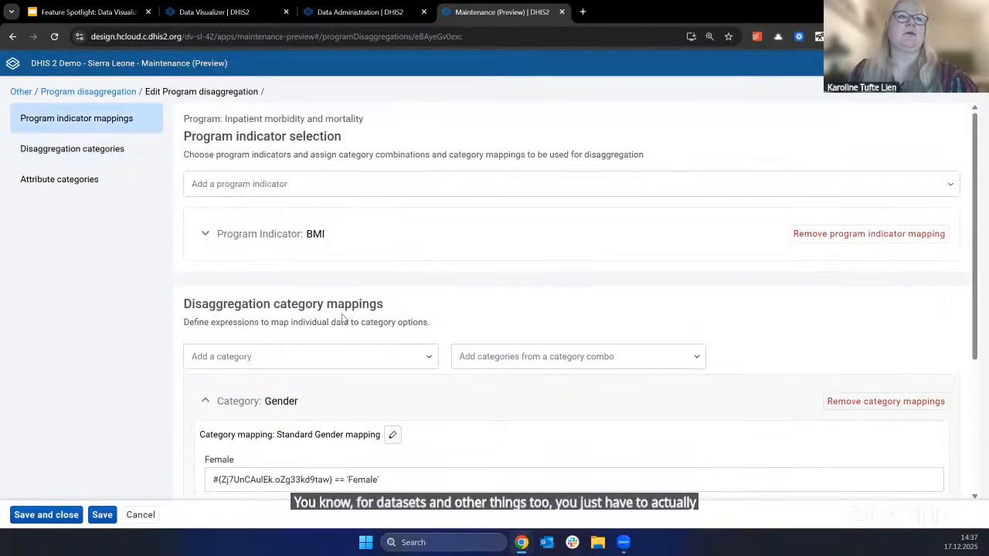
pyautogui.scroll(-2, 342, 315)
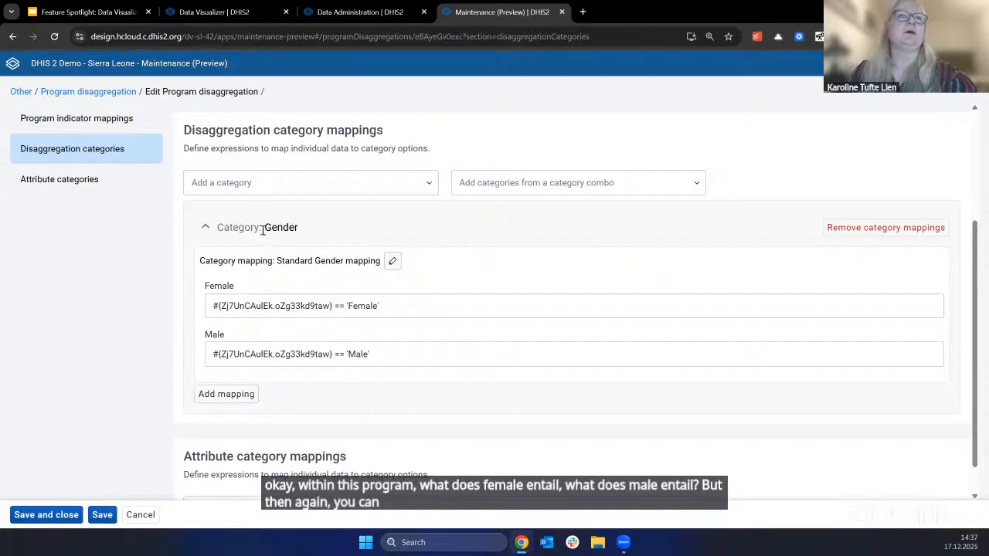
pyautogui.scroll(1, 360, 214)
pyautogui.scroll(-1, 355, 224)
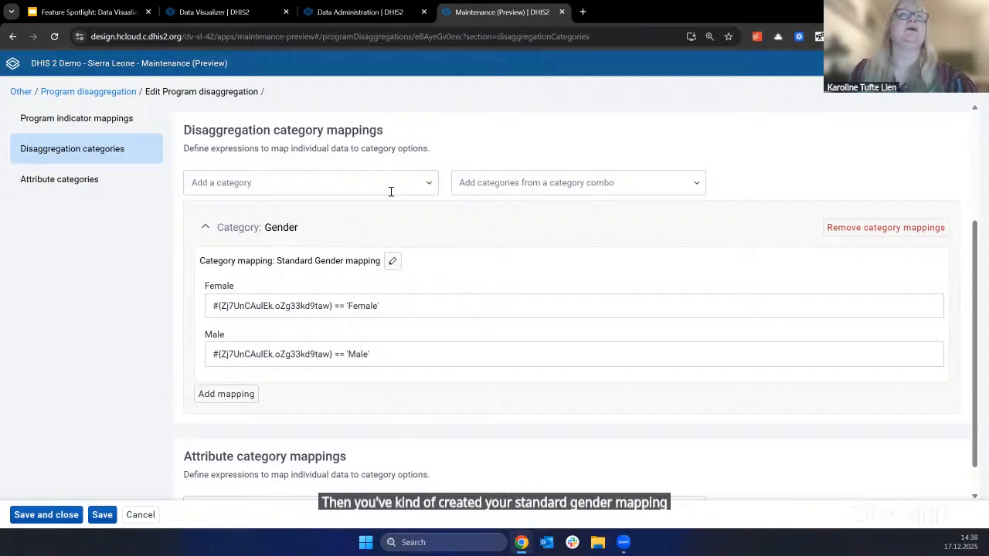
pyautogui.scroll(1, 448, 184)
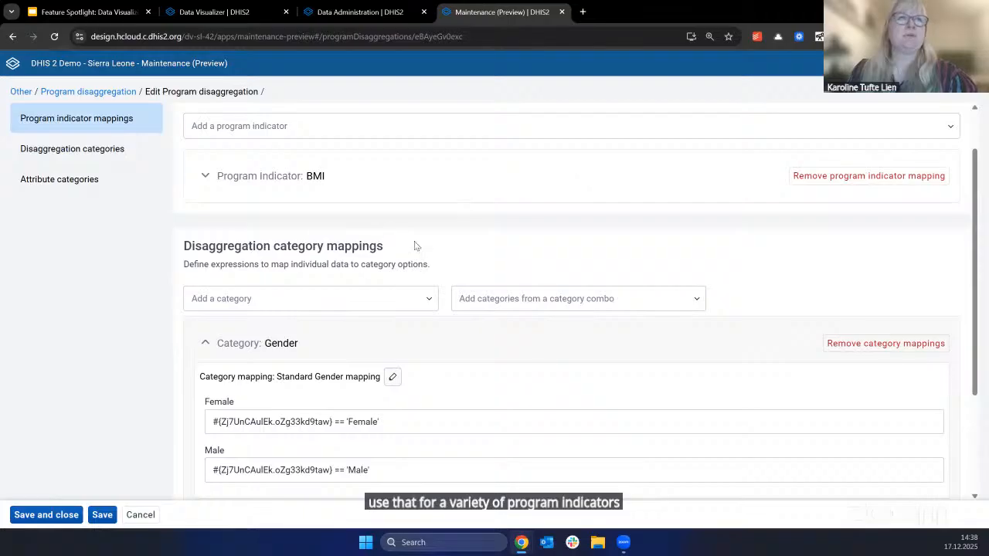
pyautogui.scroll(-1, 414, 241)
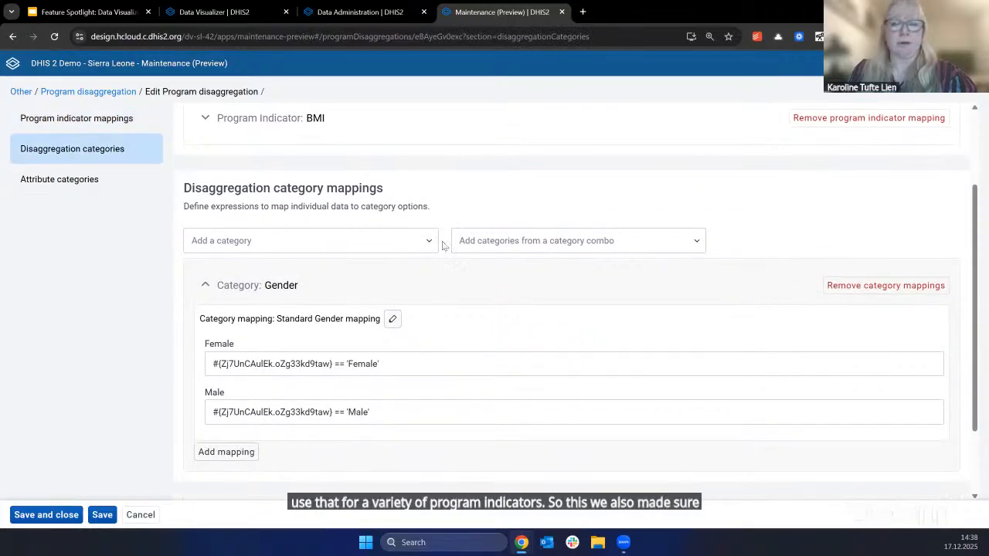
# Step: Switch back to Data Visualizer and start a new pivot table visualization
pyautogui.click(218, 12)
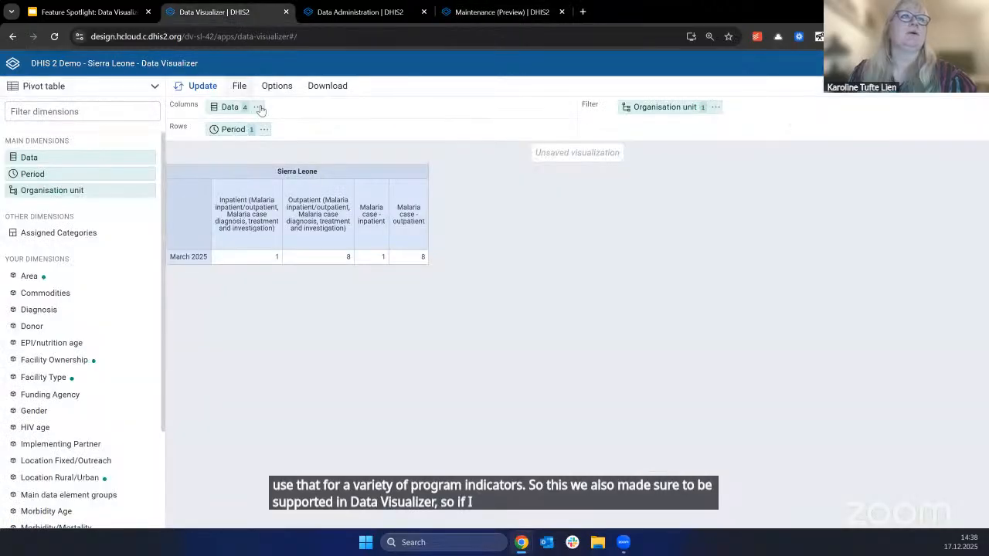
pyautogui.click(240, 85)
pyautogui.click(258, 107)
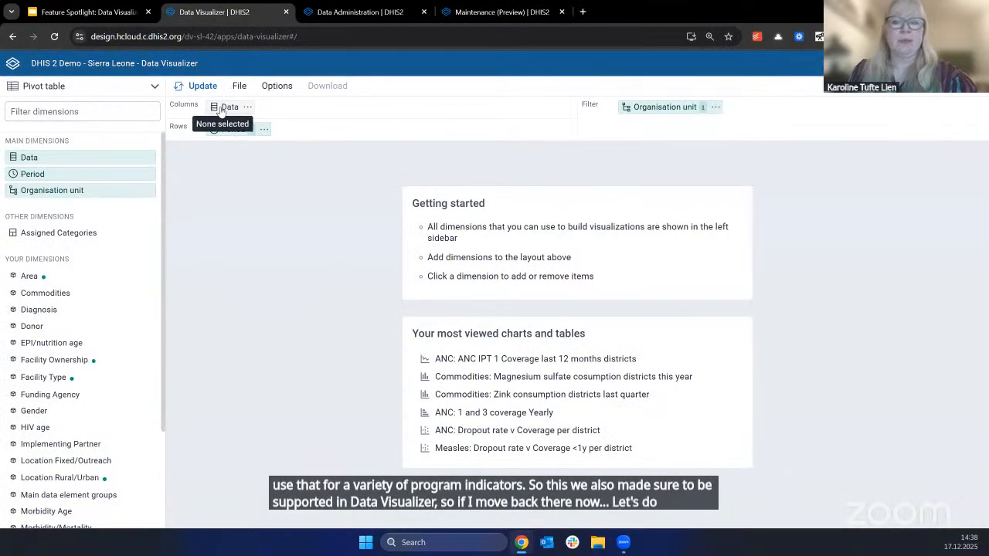
# Step: Search the data items for "bmi", add the BMI program indicator, and update the pivot table
pyautogui.click(221, 108)
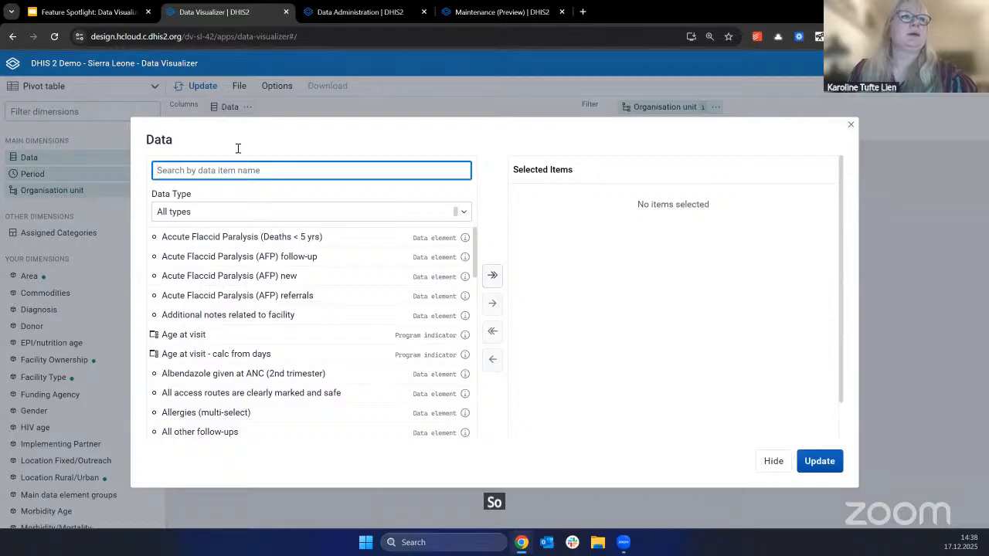
pyautogui.write('bmi')
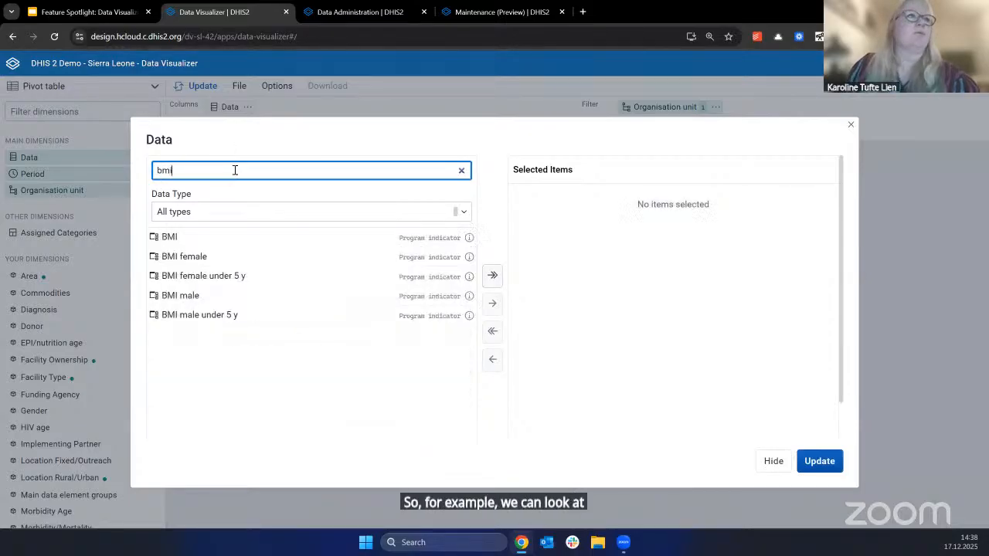
pyautogui.click(326, 239)
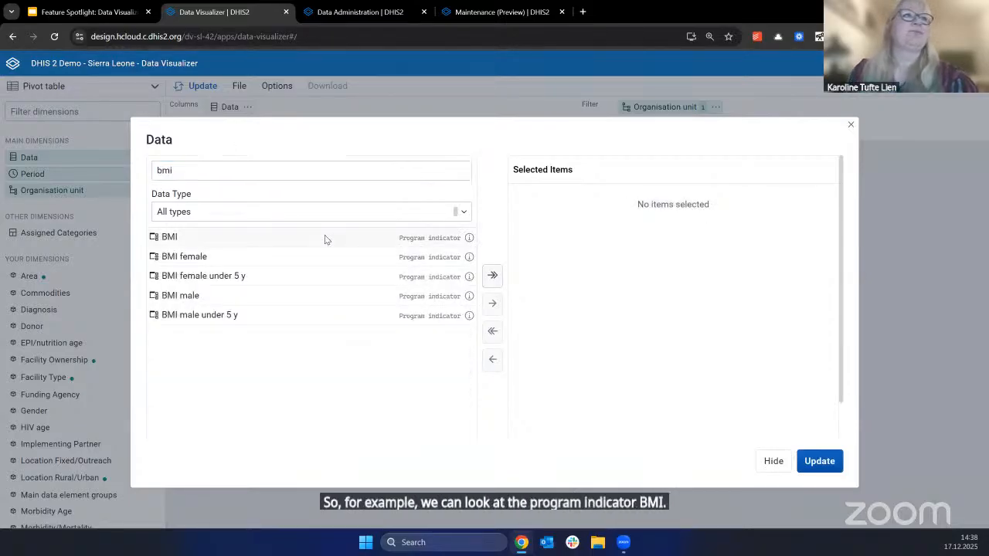
pyautogui.doubleClick(325, 237)
pyautogui.click(806, 462)
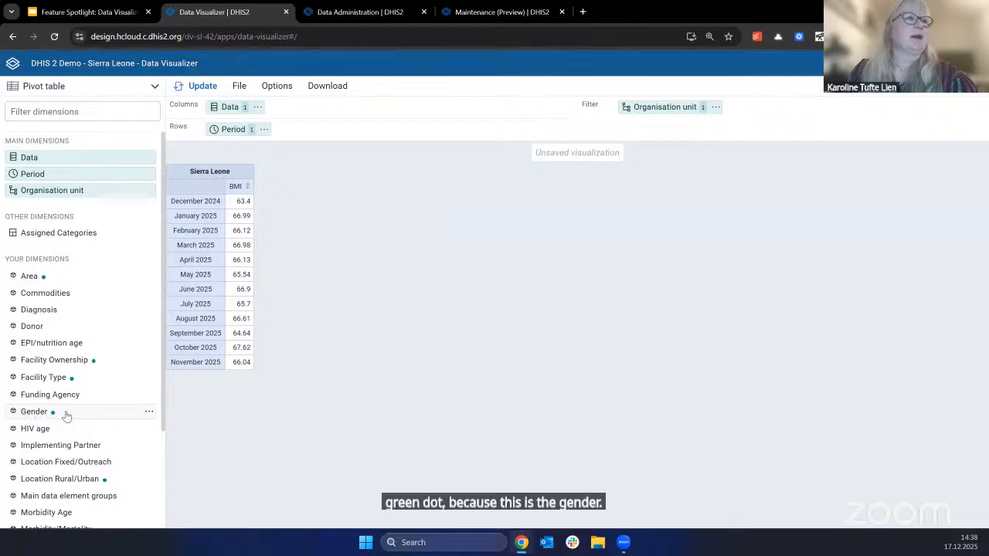
# Step: Add the Gender dimension to the pivot table's columns with all items automatically included, and update the table
pyautogui.moveTo(38, 411); pyautogui.dragTo(316, 102)
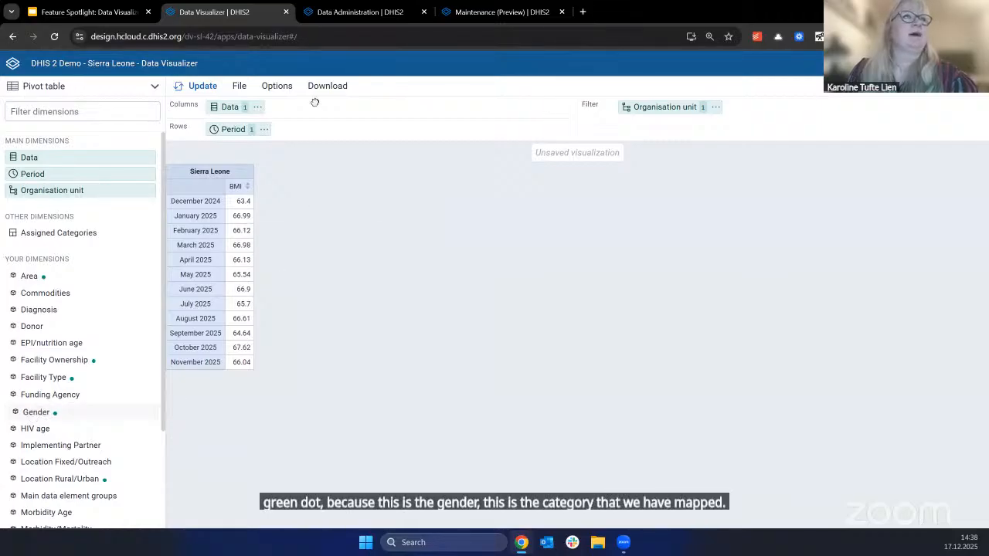
pyautogui.moveTo(46, 415); pyautogui.dragTo(338, 111)
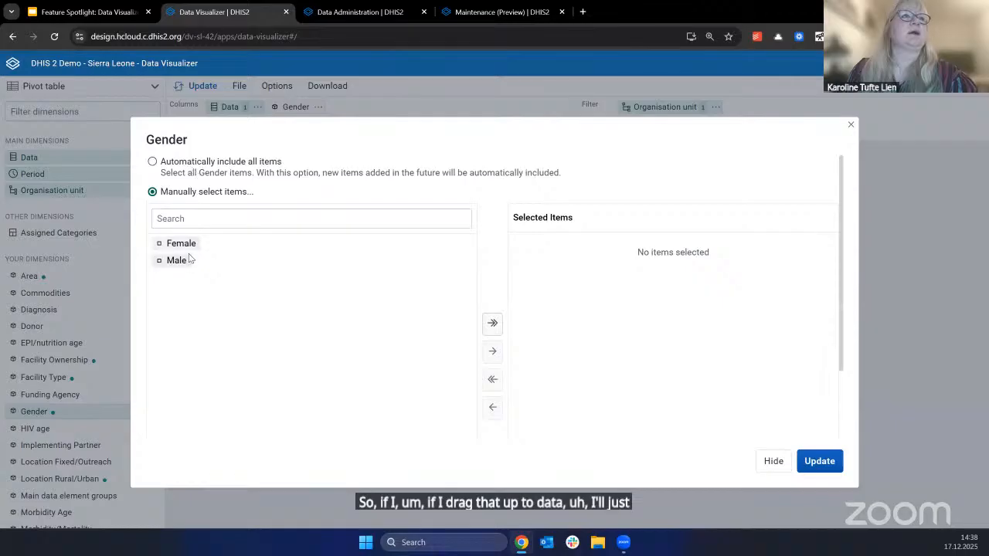
pyautogui.click(191, 162)
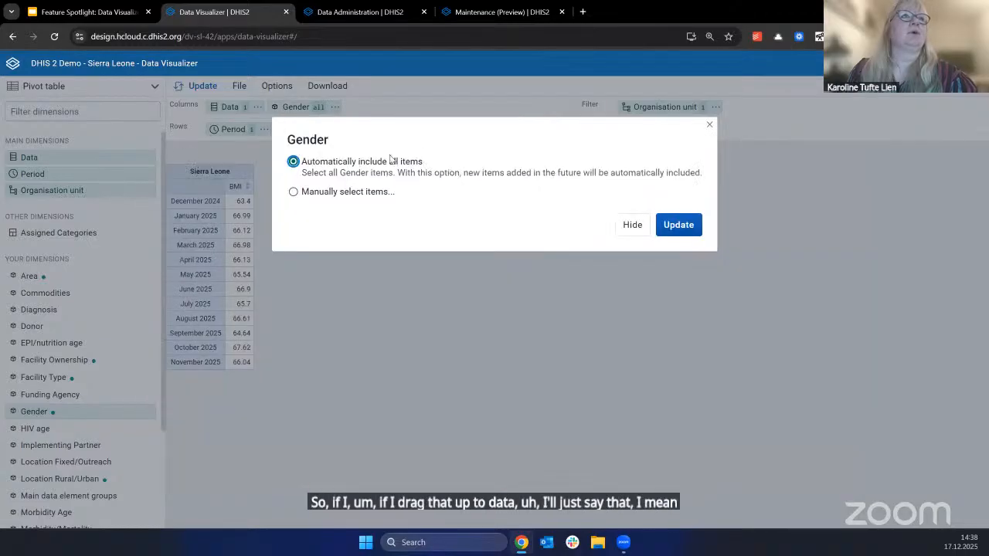
pyautogui.click(345, 192)
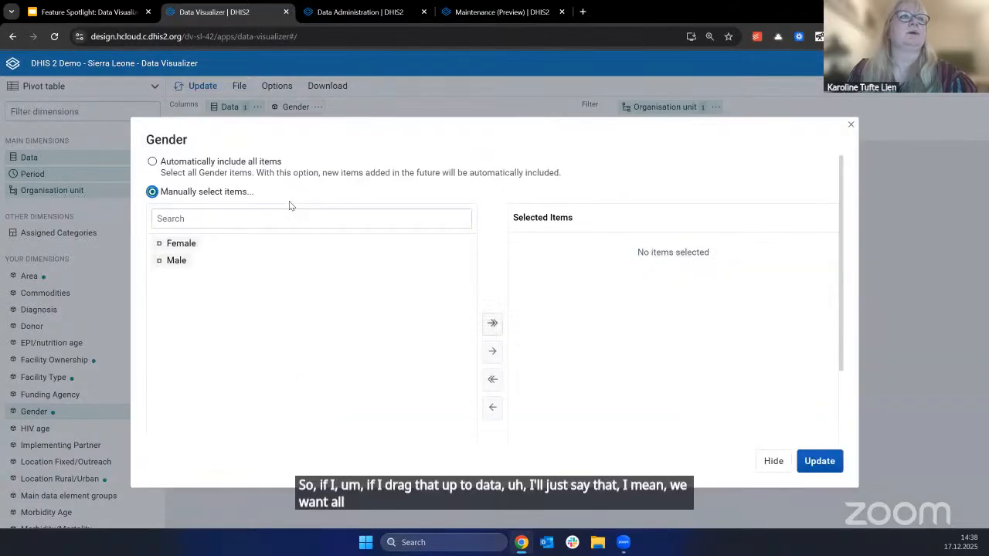
pyautogui.click(235, 164)
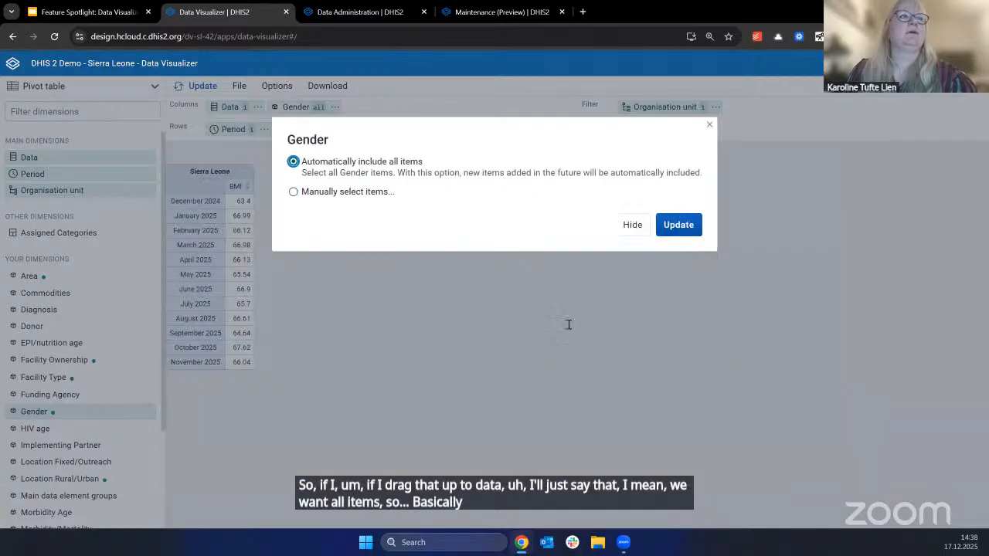
pyautogui.click(687, 224)
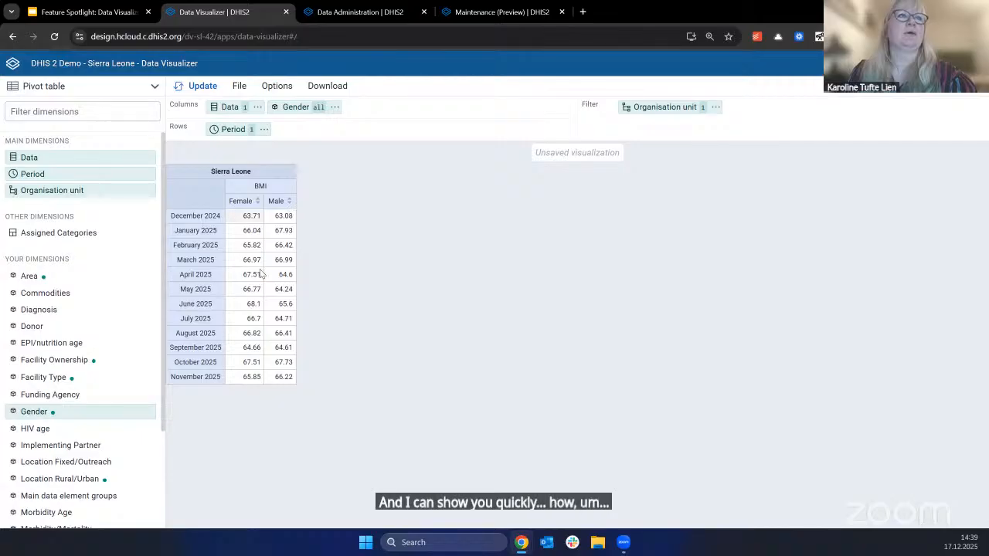
# Step: Search the data items for "bmi", add the BMI female and BMI male program indicators, and update the pivot table
pyautogui.click(229, 108)
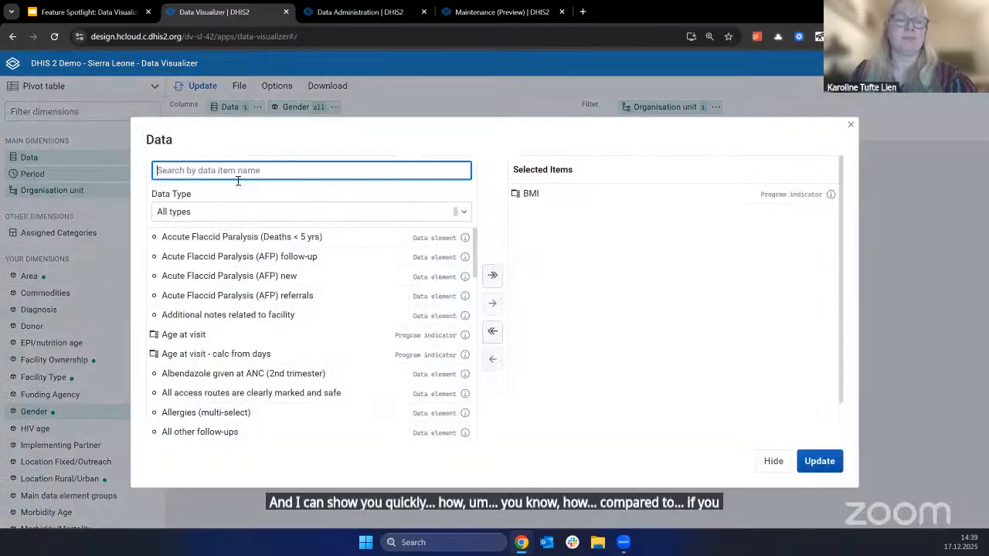
pyautogui.write('b,')
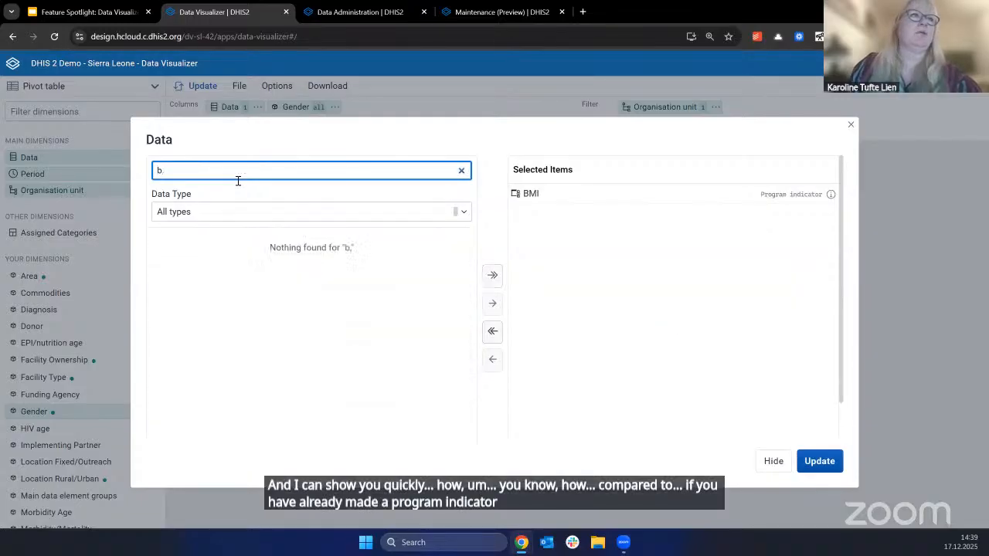
pyautogui.press('BackSpace')
pyautogui.write('mi')
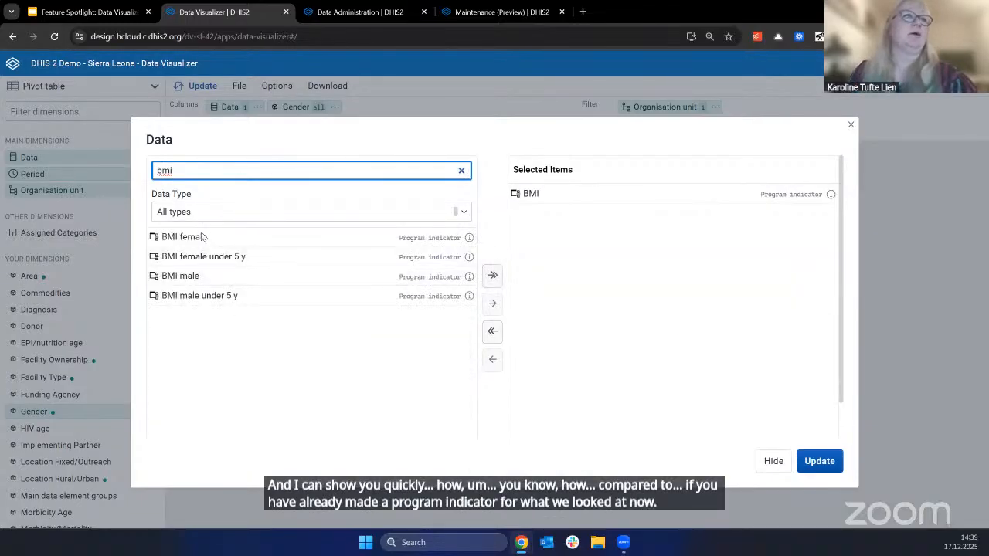
pyautogui.doubleClick(212, 238)
pyautogui.doubleClick(231, 259)
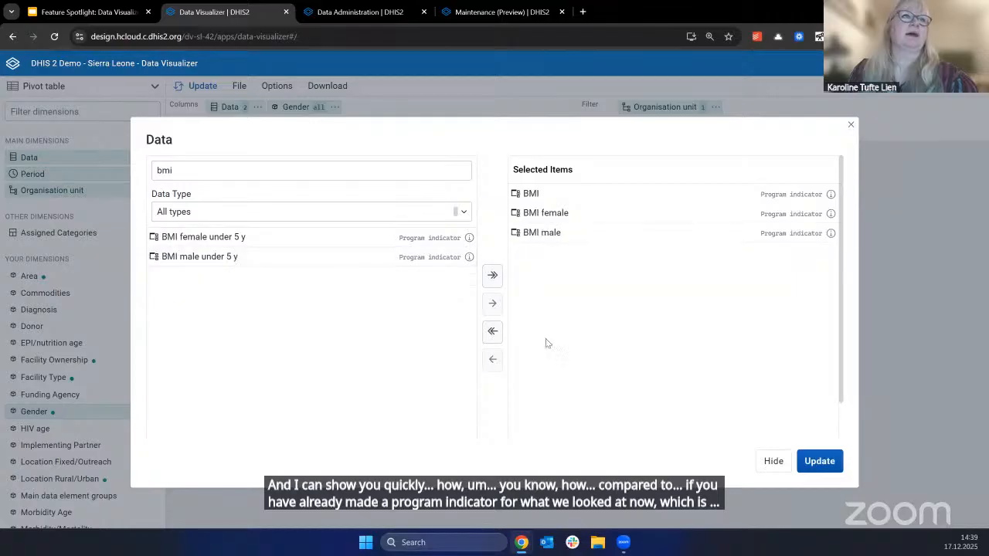
pyautogui.click(819, 462)
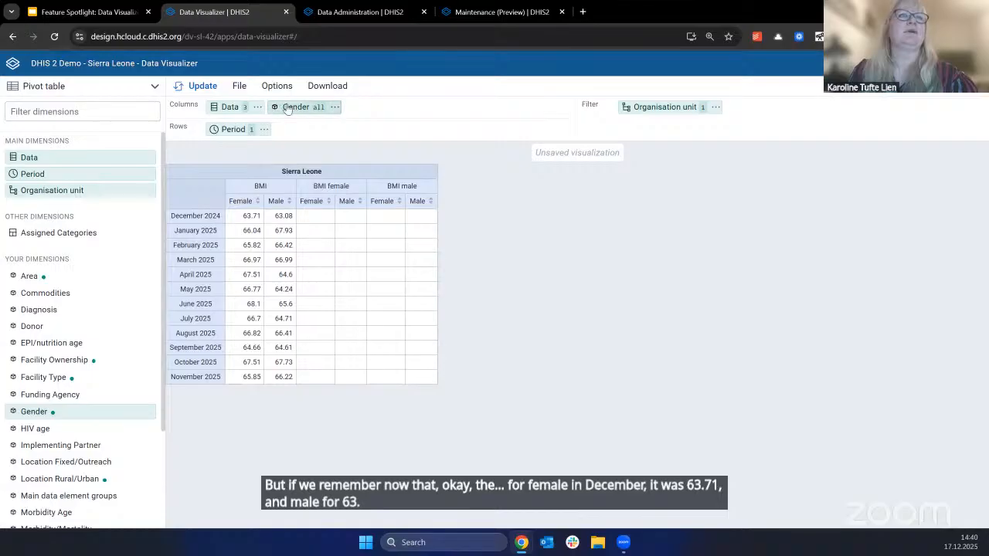
# Step: Remove the Gender dimension from the columns and update the pivot table
pyautogui.click(335, 107)
pyautogui.click(348, 172)
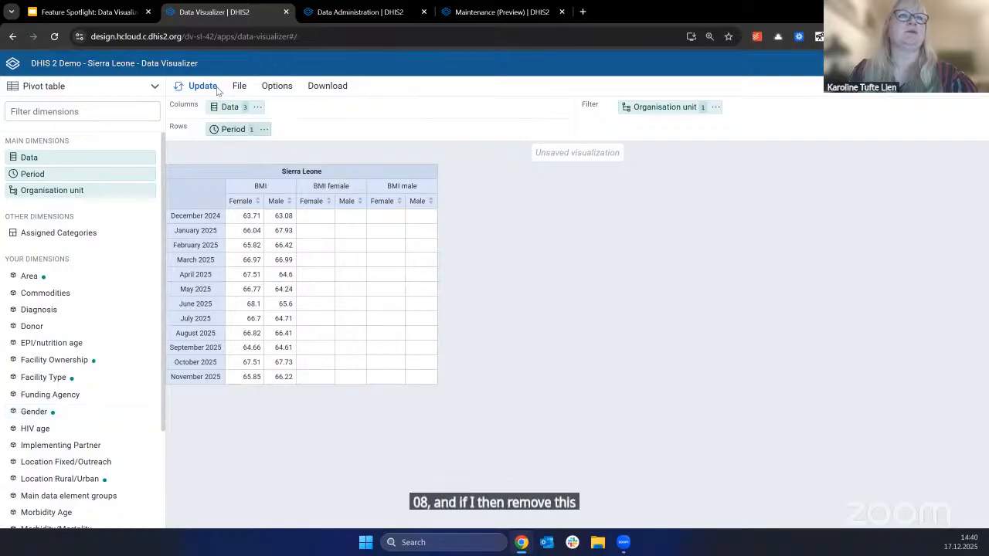
pyautogui.click(200, 86)
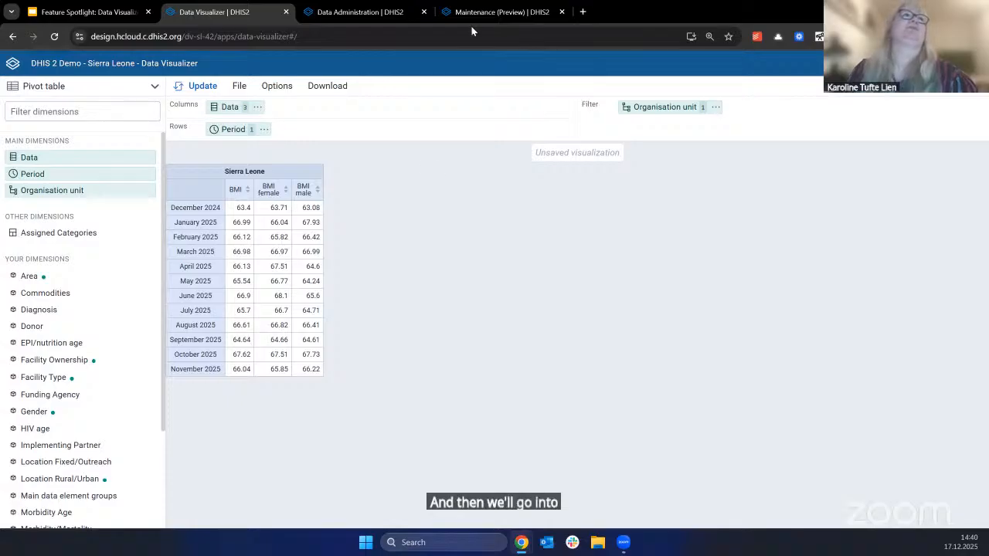
# Step: Switch to the Dashboard app and view the Antenatal Care dashboard as a slideshow, advancing through its first slides
pyautogui.click(6, 67)
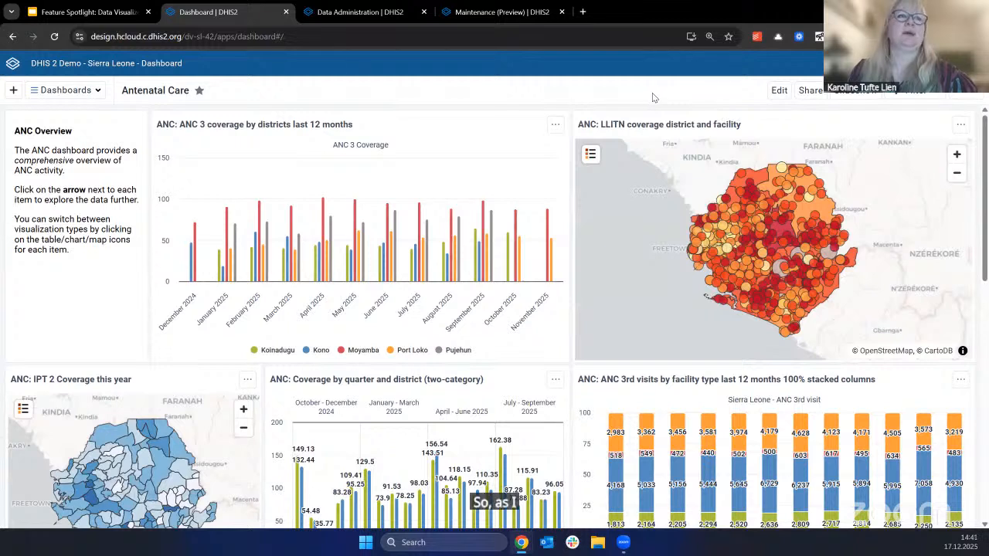
pyautogui.click(870, 91)
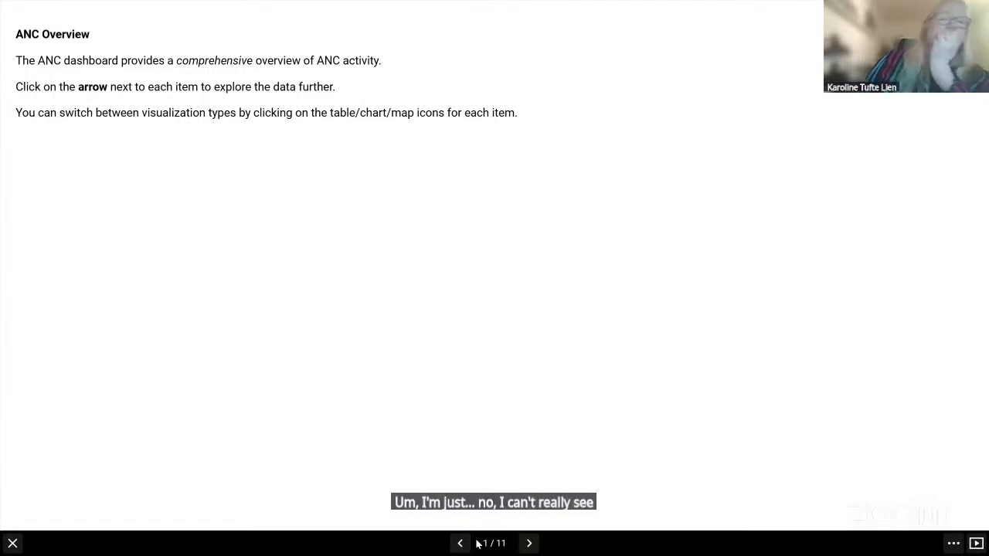
pyautogui.press('Right')
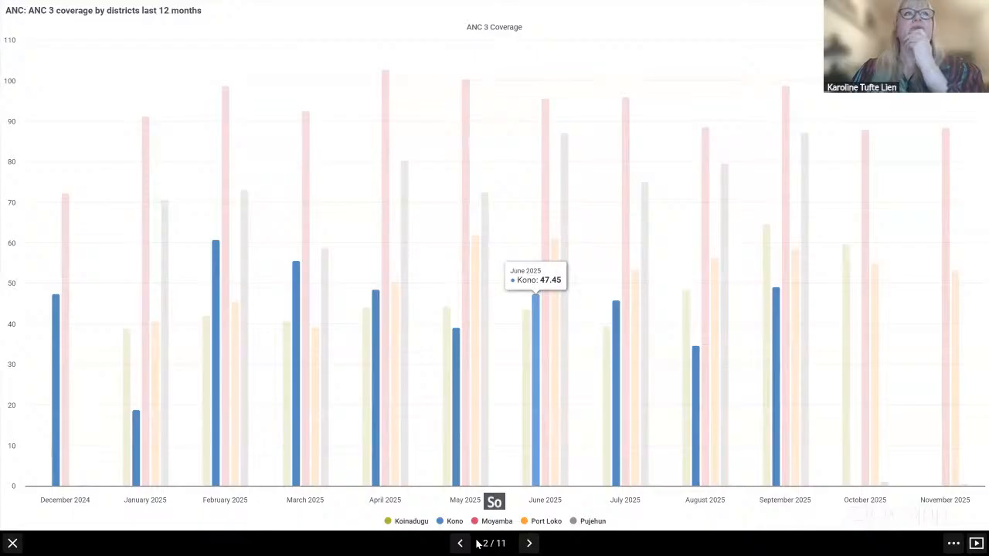
pyautogui.press('Right')
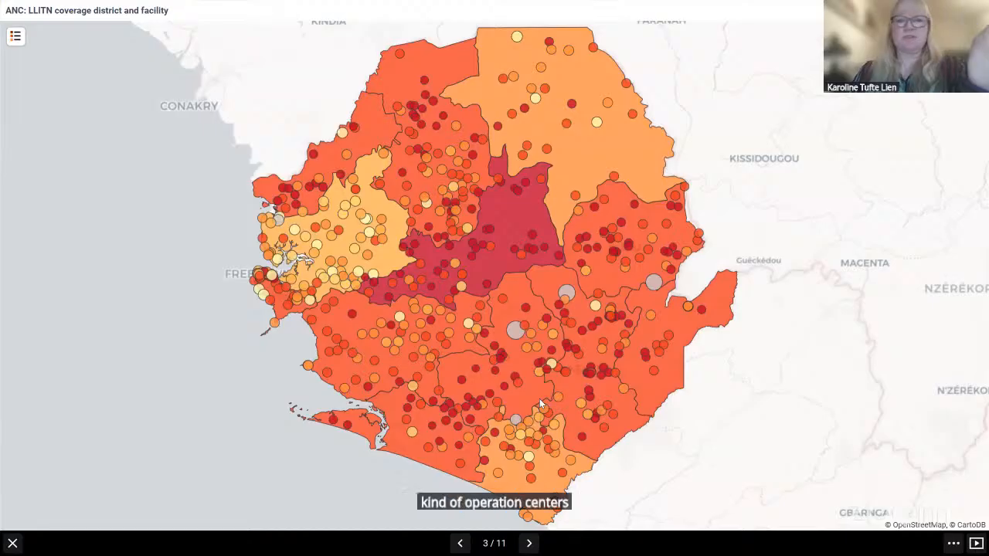
pyautogui.press('Right')
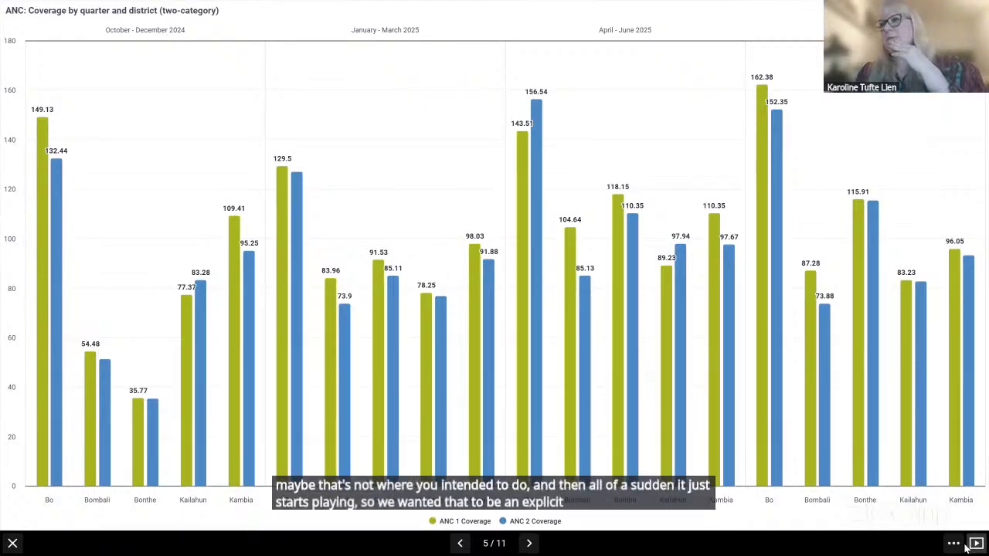
# Step: Check the seconds-per-slide options and start automatic playback of the dashboard slideshow
pyautogui.click(954, 543)
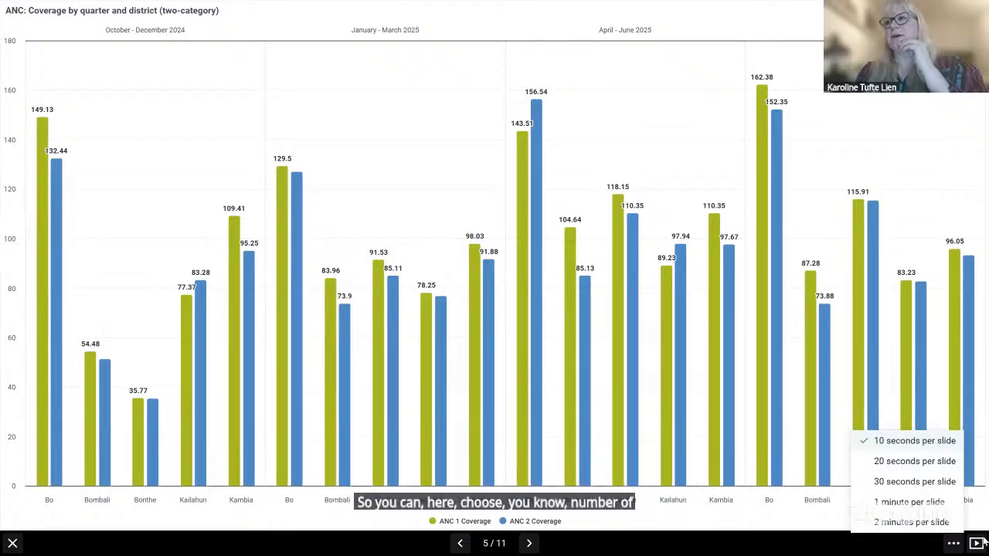
pyautogui.click(975, 549)
pyautogui.click(975, 545)
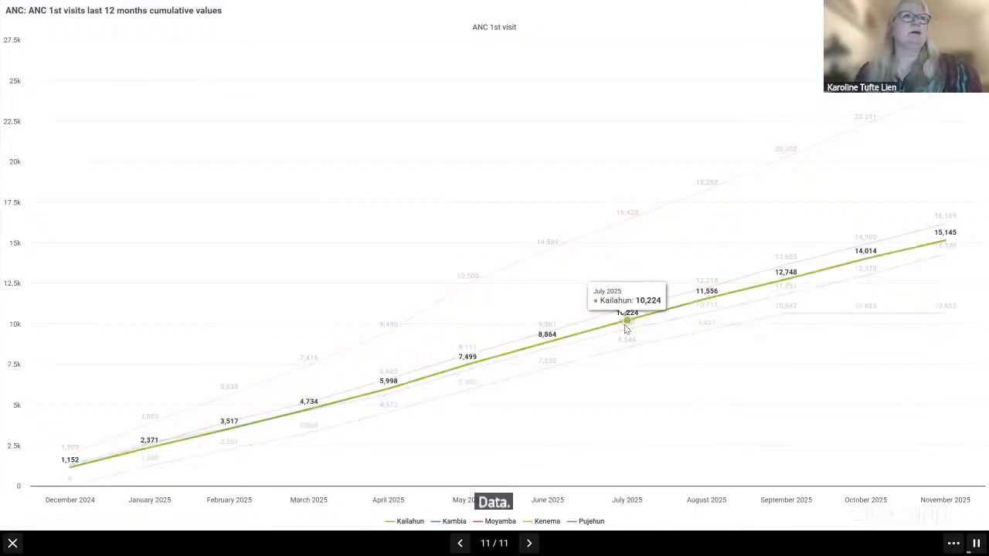
# Step: Exit the dashboard slideshow and switch to the Google Slides presentation at the questions slide
pyautogui.press('Escape')
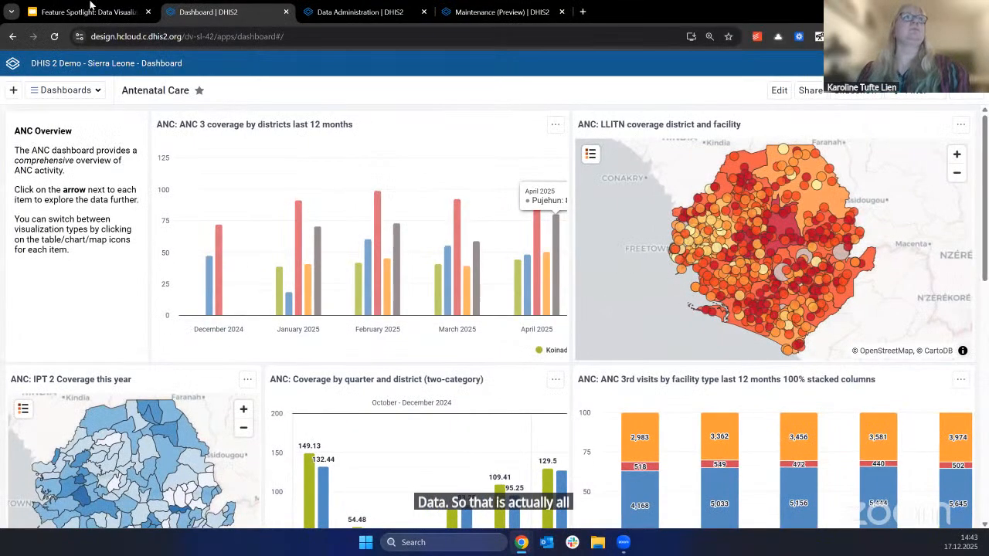
pyautogui.click(93, 6)
pyautogui.click(678, 185)
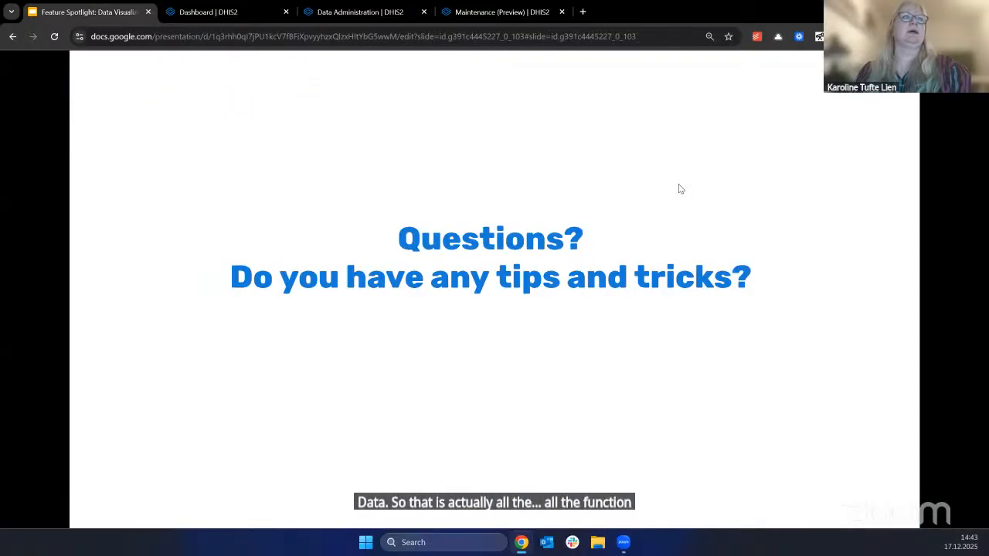